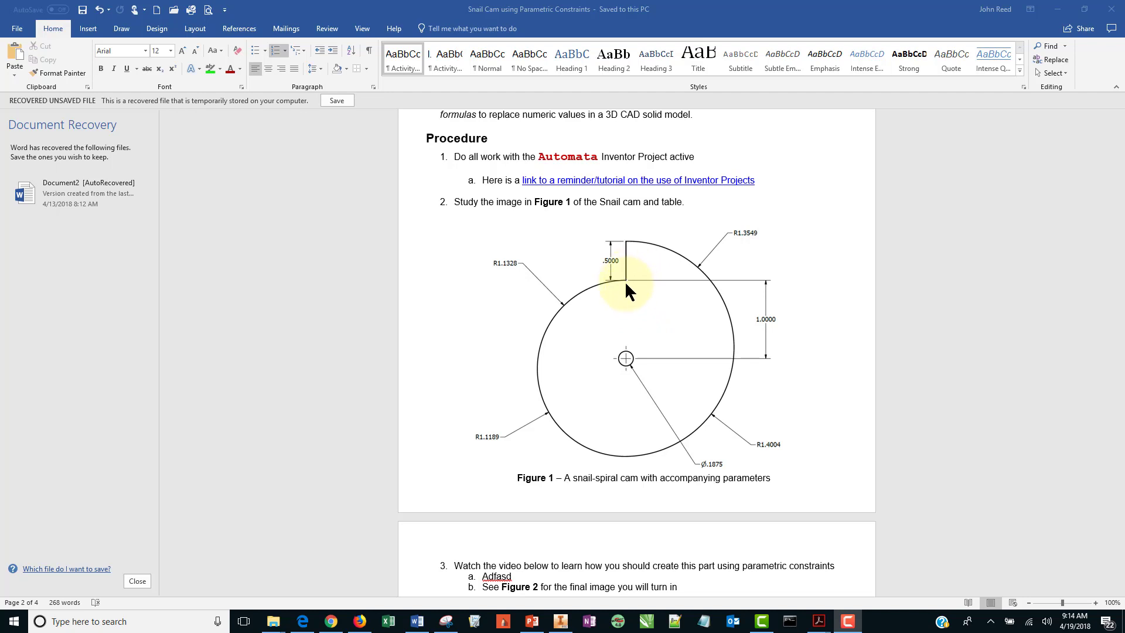
Switch to Autodesk Inventor and open the Parameters dialog for the new part.
{"action": "left_click", "coordinate": [560, 621]}
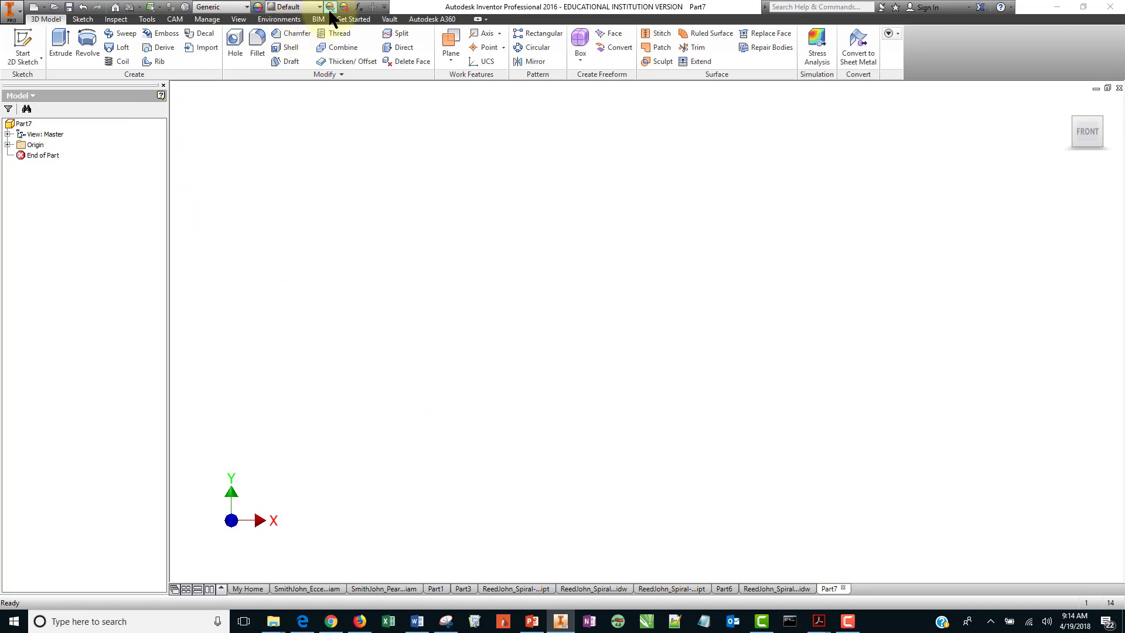
{"action": "left_click", "coordinate": [358, 7]}
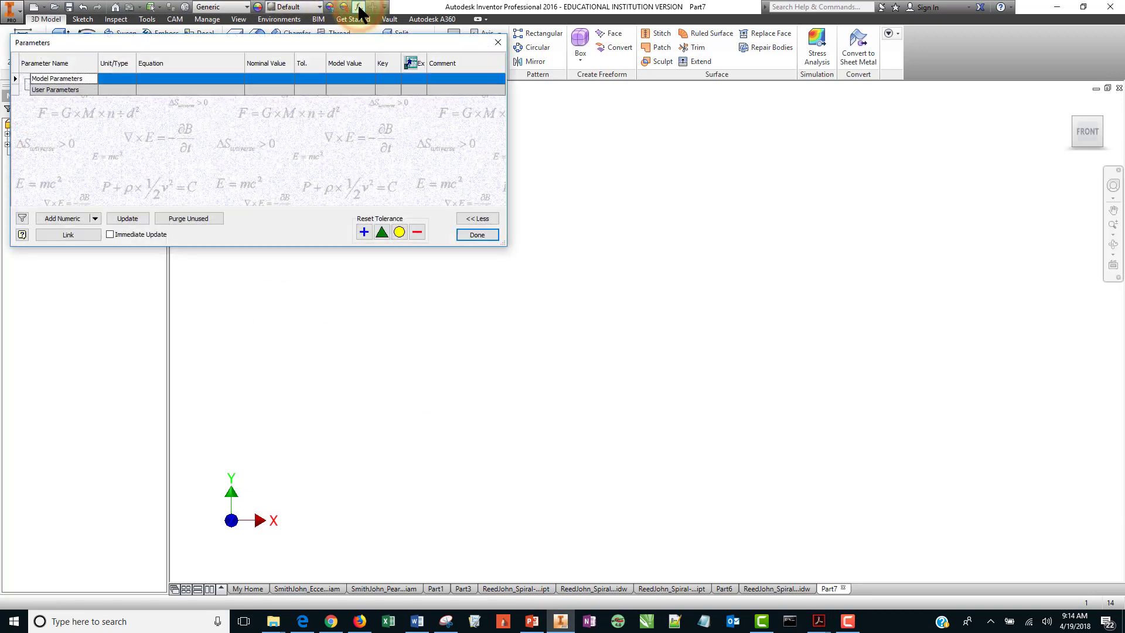
{"action": "left_click_drag", "start_coordinate": [280, 43], "coordinate": [282, 103]}
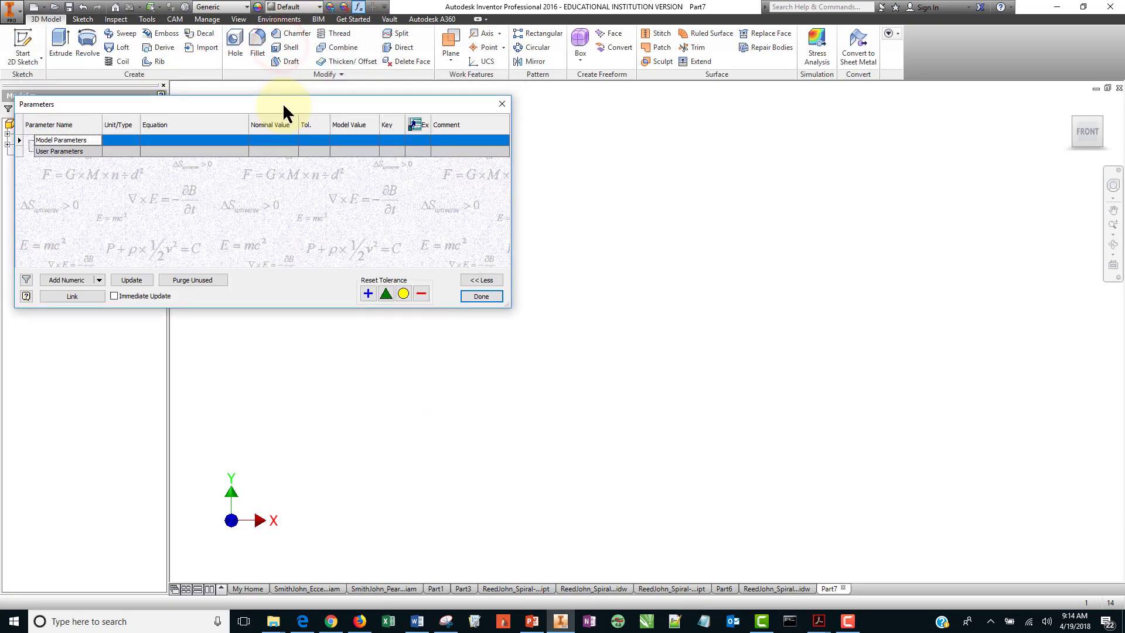
Add a numeric user parameter named base_radius and close the Parameters dialog.
{"action": "left_click", "coordinate": [65, 152]}
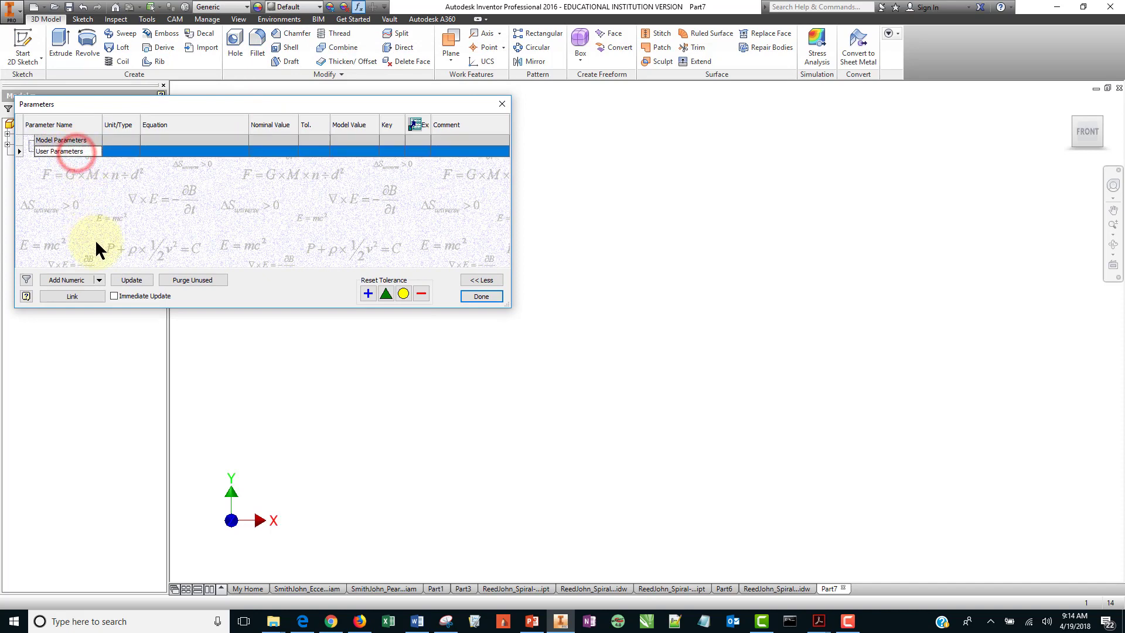
{"action": "left_click", "coordinate": [69, 281]}
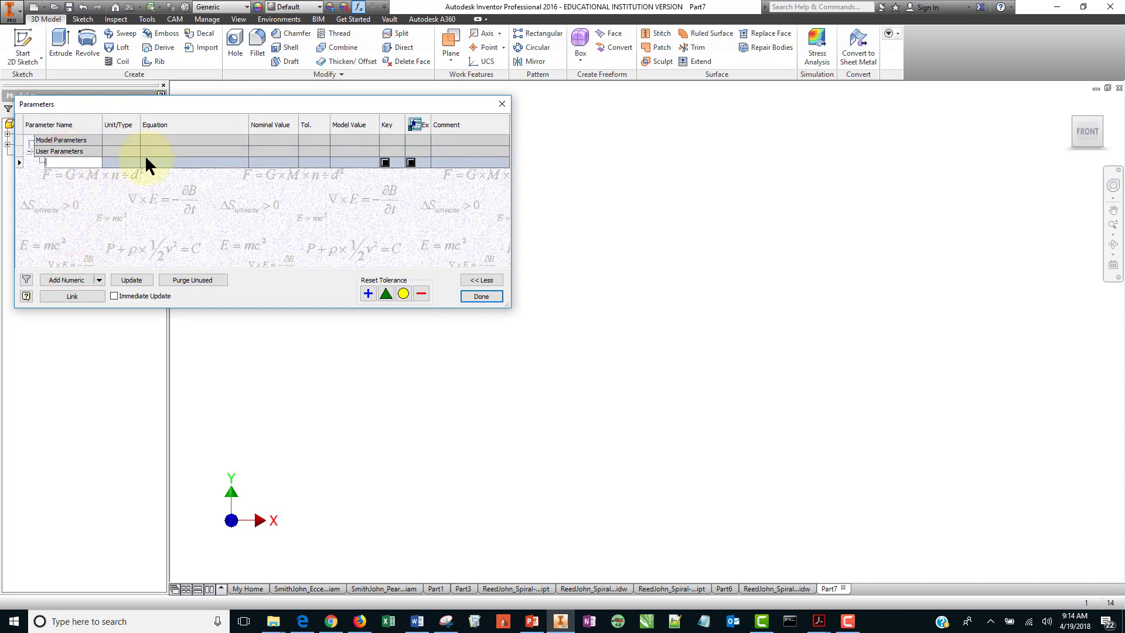
{"action": "type", "text": "a"}
{"action": "type", "text": "base"}
{"action": "type", "text": "_radius"}
{"action": "key", "text": "Return"}
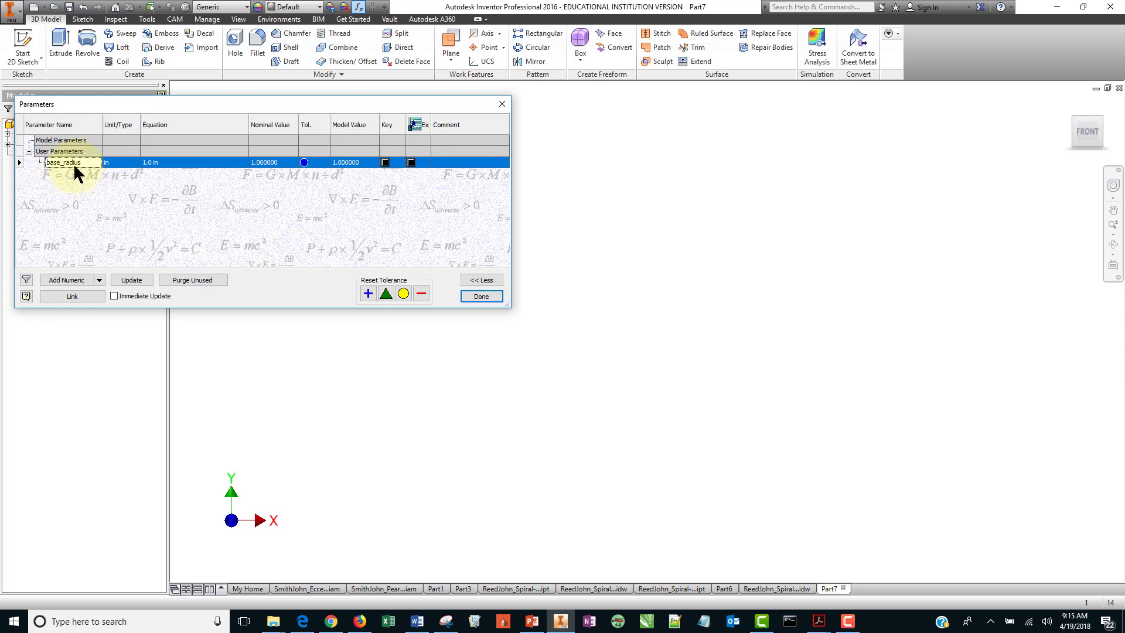
{"action": "left_click", "coordinate": [480, 296]}
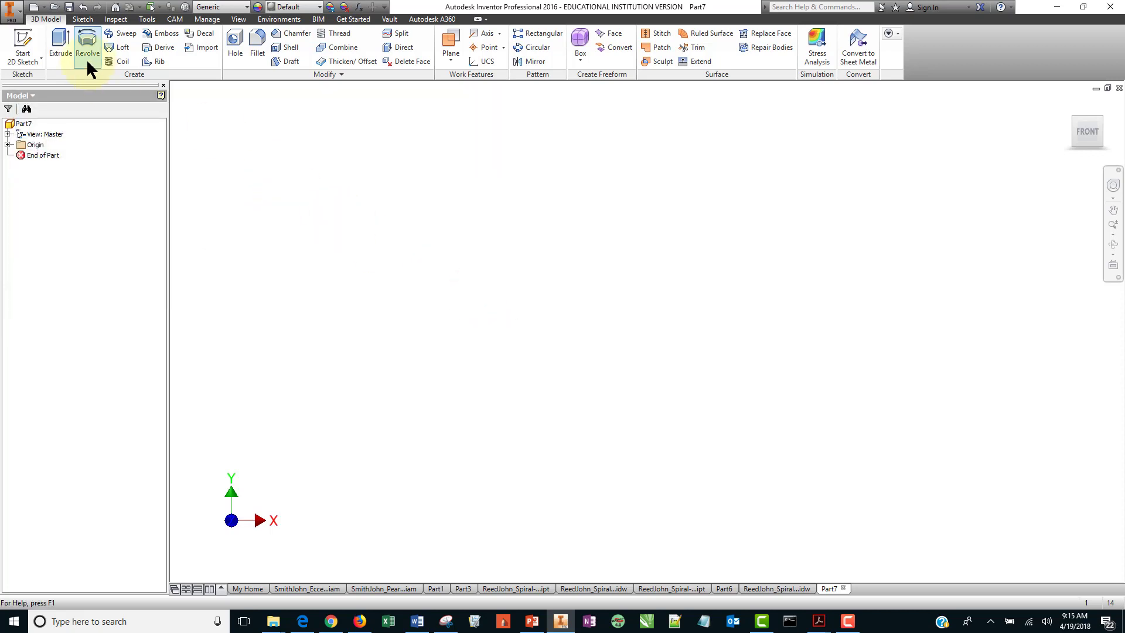
Start a 2D sketch on the front (XY) plane.
{"action": "left_click", "coordinate": [23, 42]}
{"action": "left_click", "coordinate": [720, 295]}
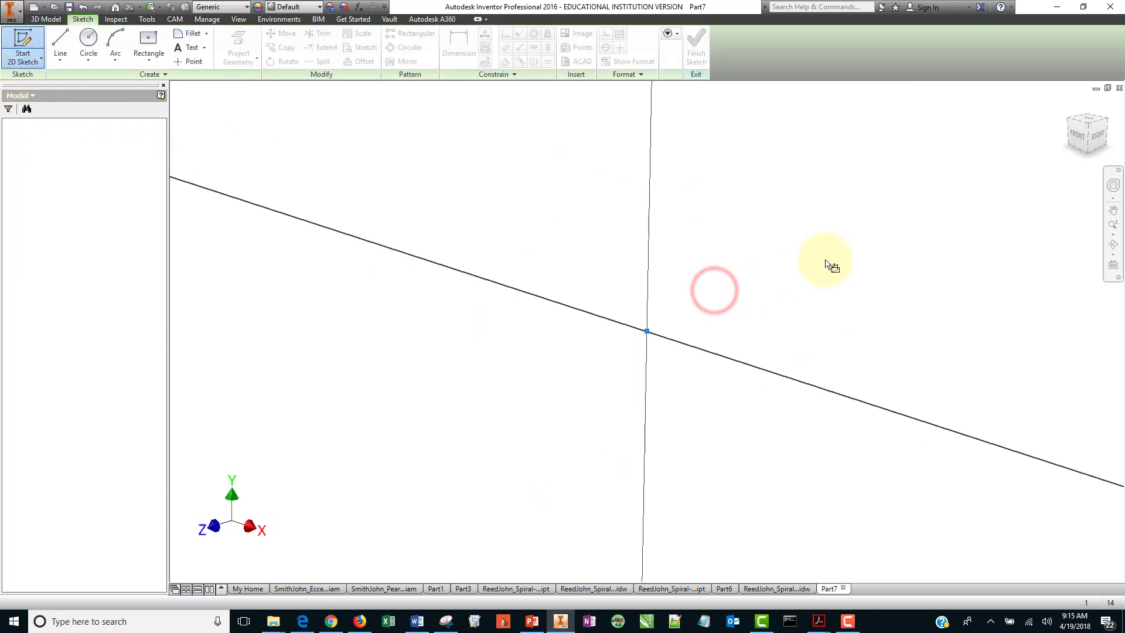
{"action": "mouse_move", "coordinate": [895, 227]}
{"action": "middle_mouse_down"}
{"action": "mouse_move", "coordinate": [816, 294]}
{"action": "mouse_move", "coordinate": [785, 294]}
{"action": "mouse_move", "coordinate": [841, 284]}
{"action": "mouse_move", "coordinate": [747, 302]}
{"action": "middle_mouse_up"}
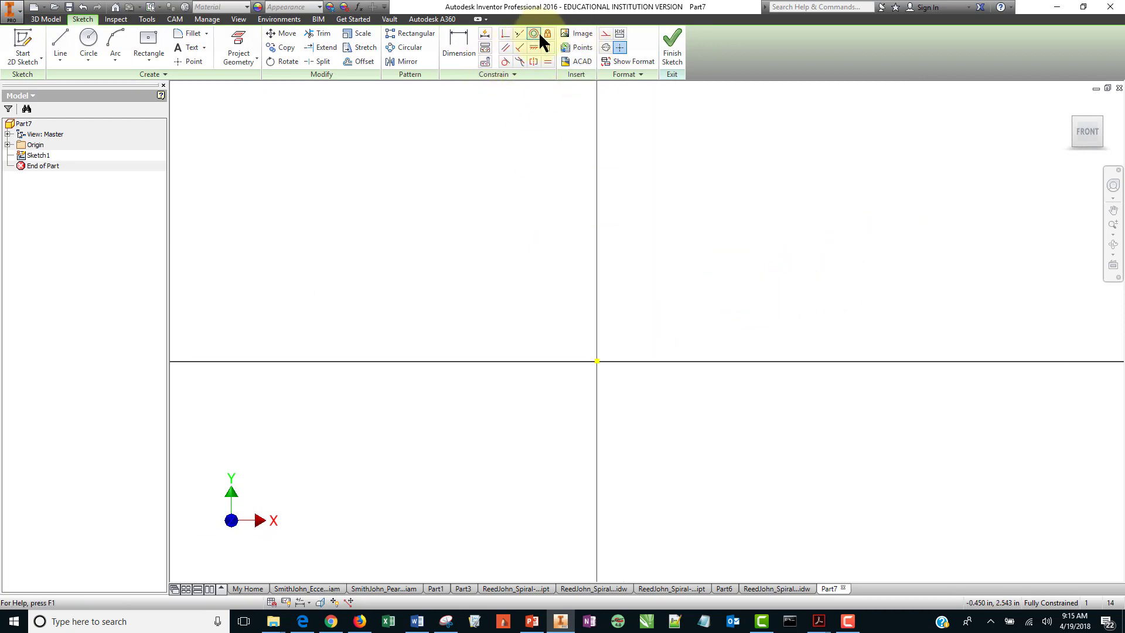
Draw a construction circle centered on the origin with its radius set to base_radius.
{"action": "left_click", "coordinate": [605, 34]}
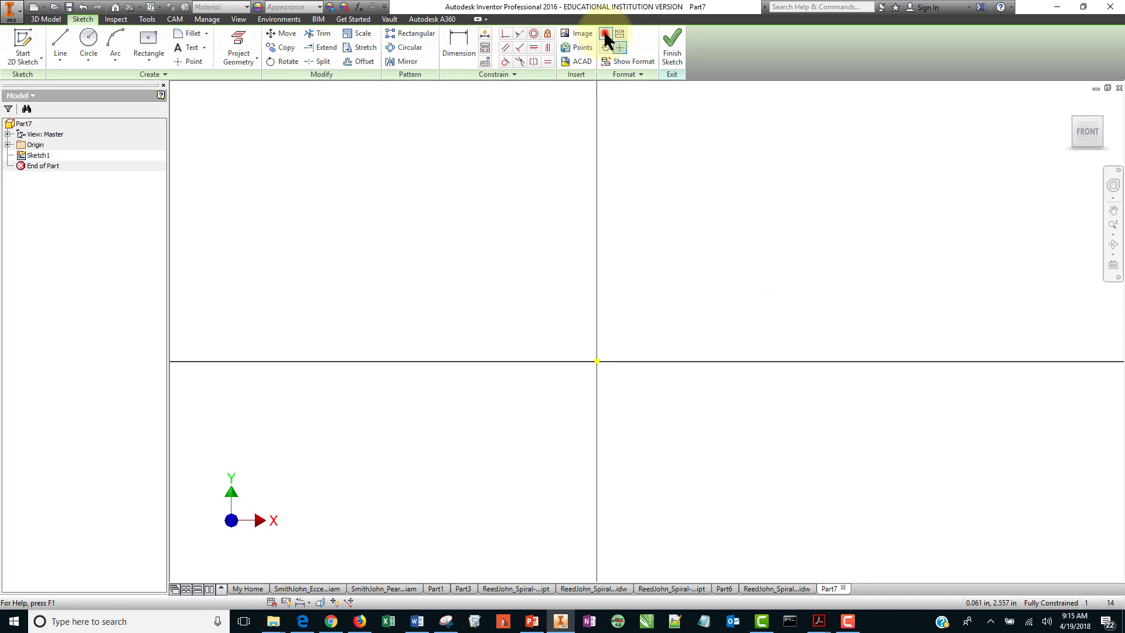
{"action": "left_click", "coordinate": [89, 40]}
{"action": "left_click", "coordinate": [597, 361]}
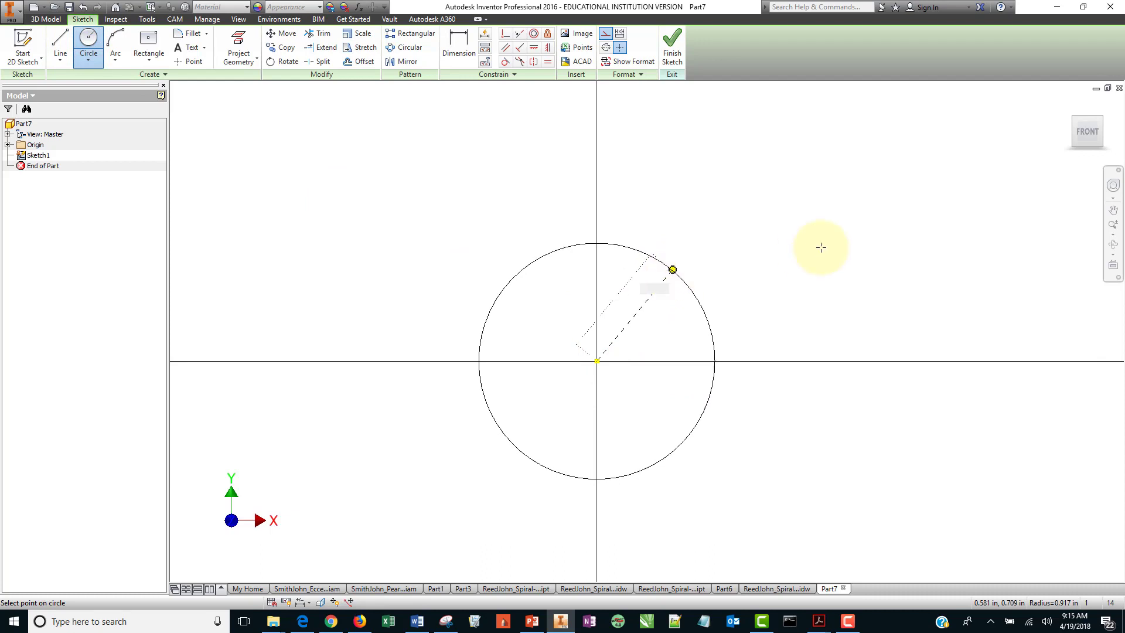
{"action": "right_click", "coordinate": [709, 265]}
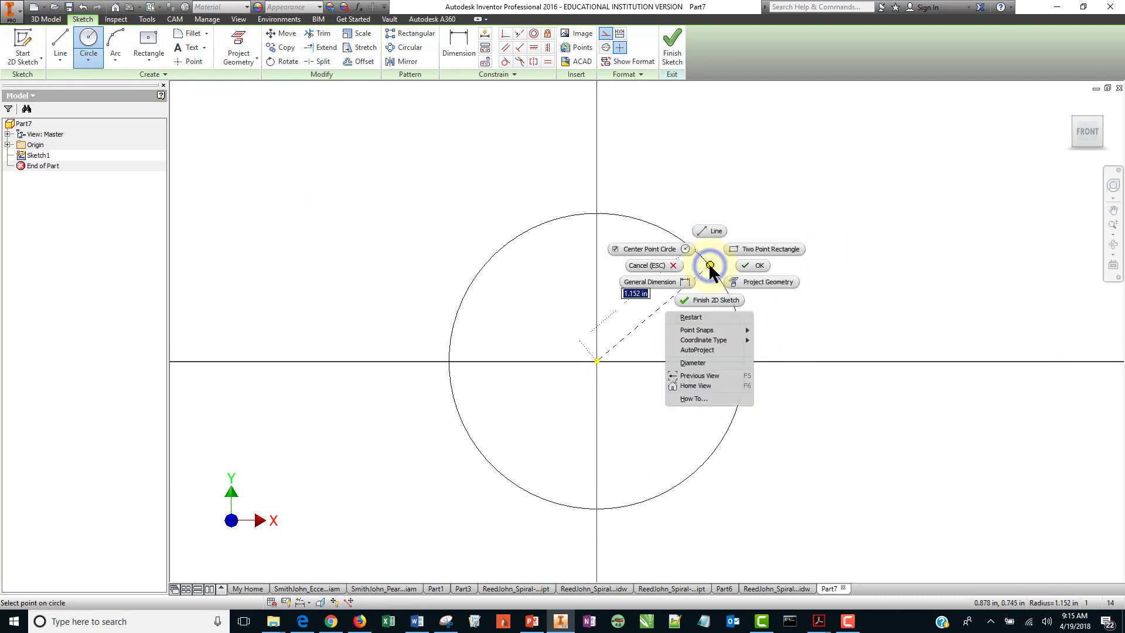
{"action": "left_click", "coordinate": [715, 363]}
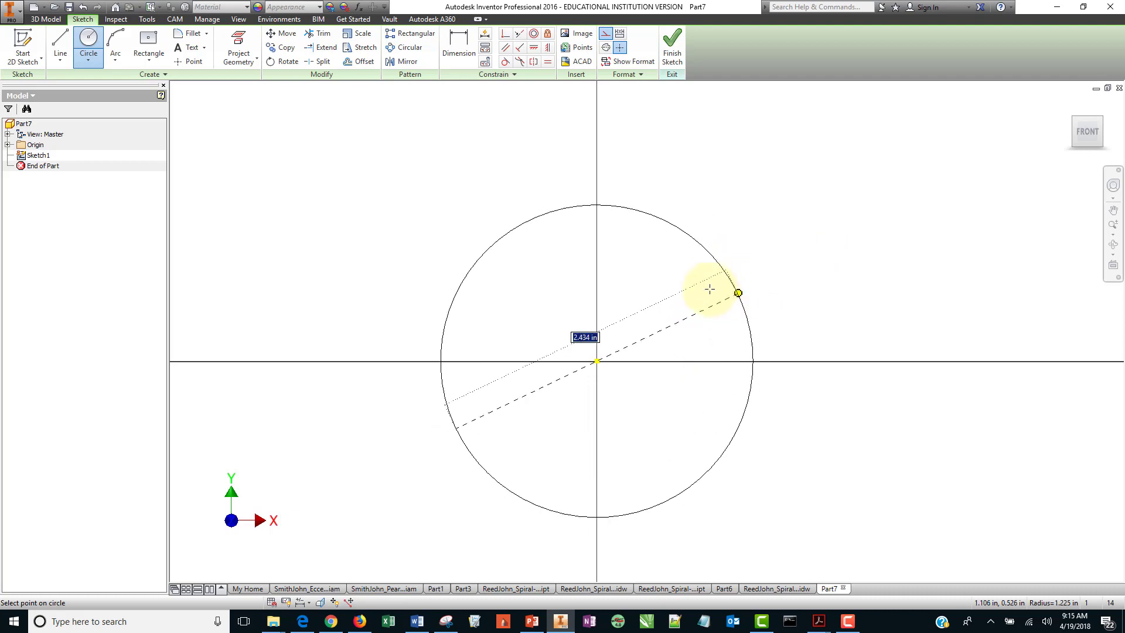
{"action": "right_click", "coordinate": [715, 286]}
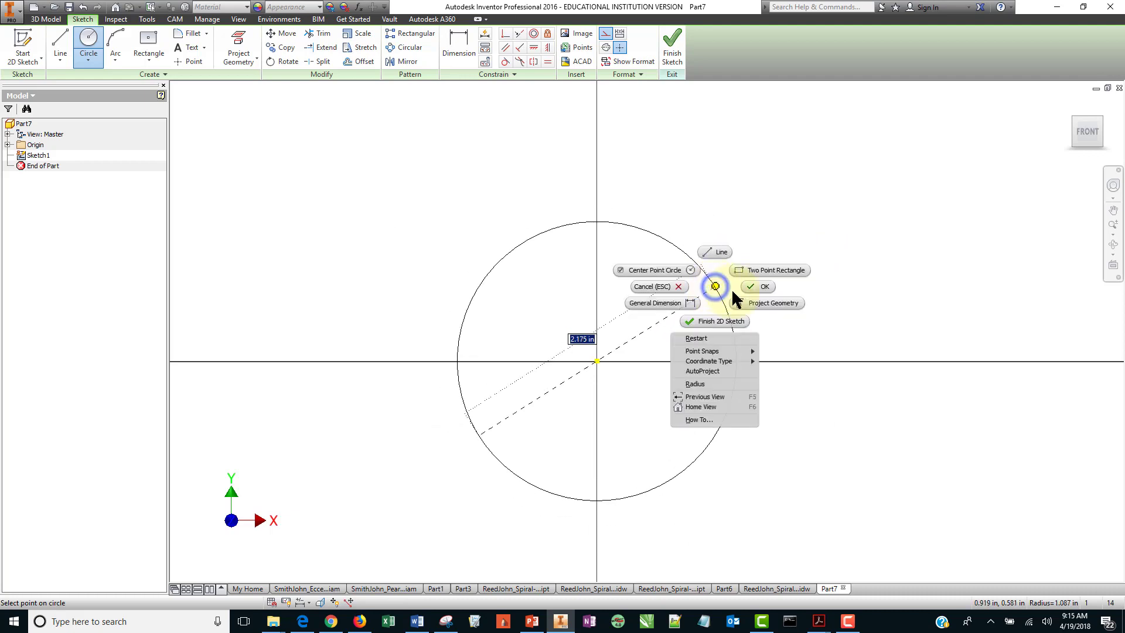
{"action": "left_click", "coordinate": [726, 382]}
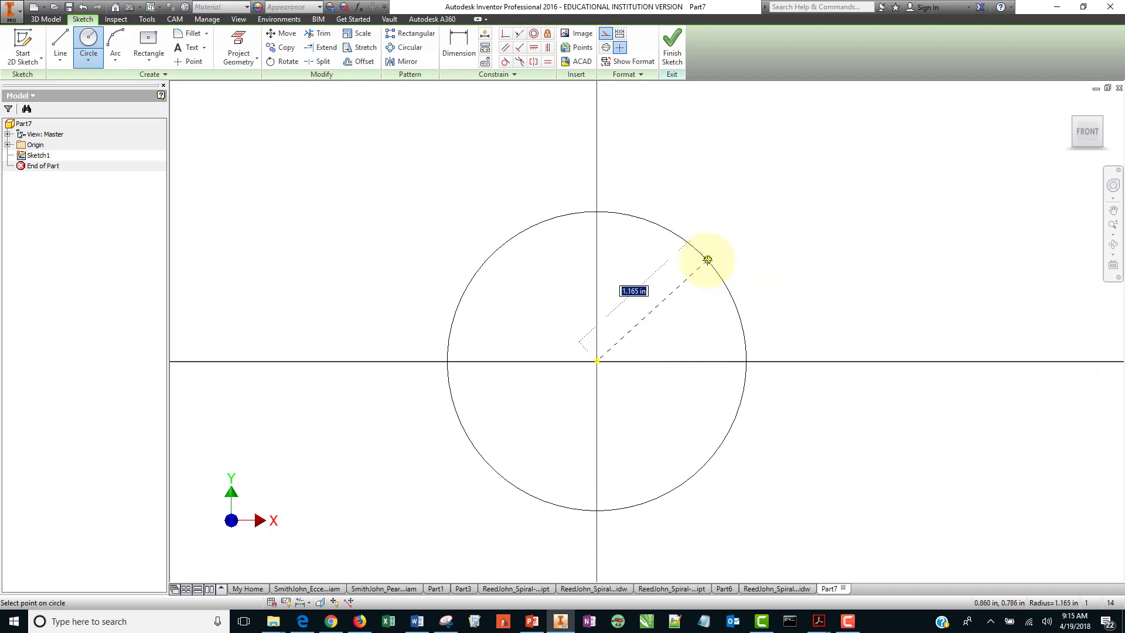
{"action": "type", "text": "r"}
{"action": "key", "text": "BackSpace"}
{"action": "type", "text": "base_radius"}
{"action": "key", "text": "Return"}
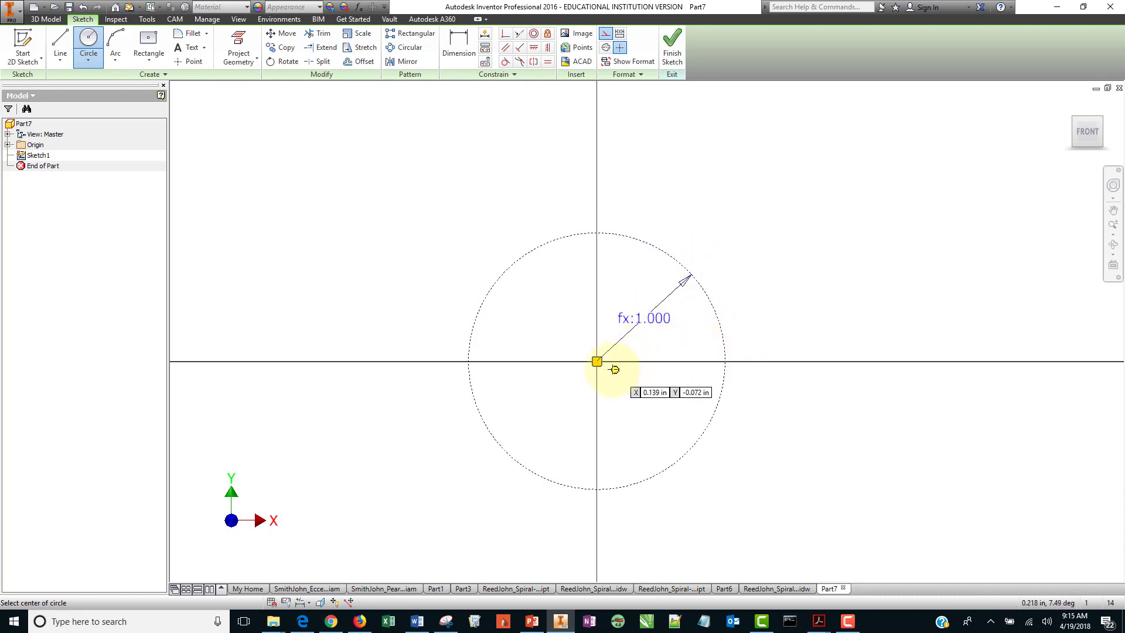
Draw a second concentric construction circle with radius 1.5*base_radius and end the Circle command.
{"action": "left_click", "coordinate": [596, 362]}
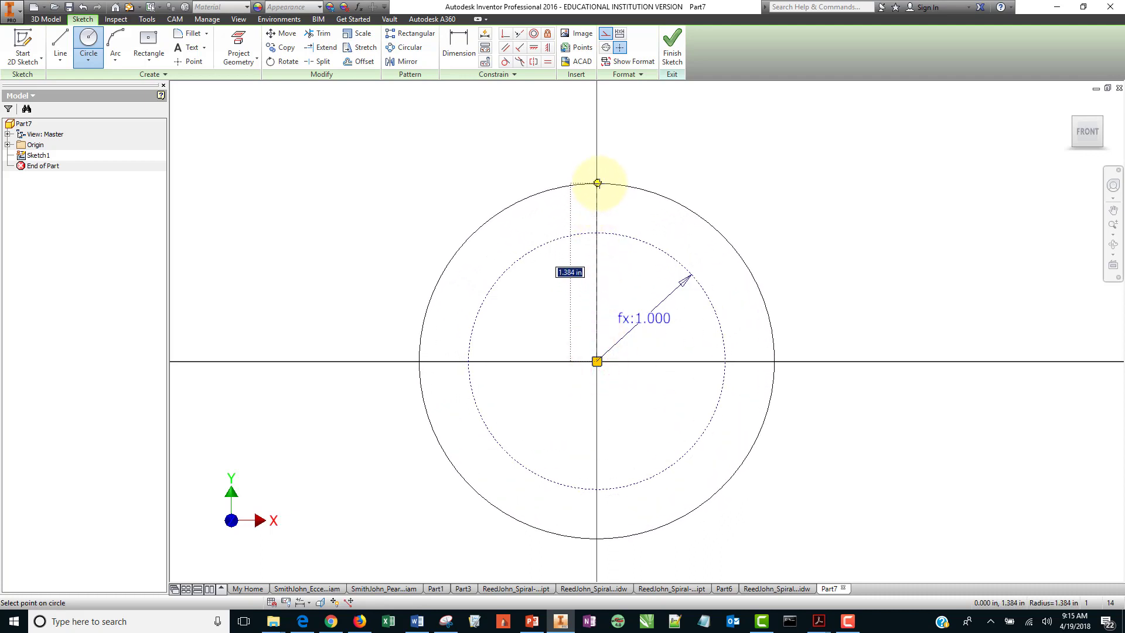
{"action": "type", "text": "1.5"}
{"action": "type", "text": "*base"}
{"action": "type", "text": "_radi"}
{"action": "type", "text": "us"}
{"action": "key", "text": "Return"}
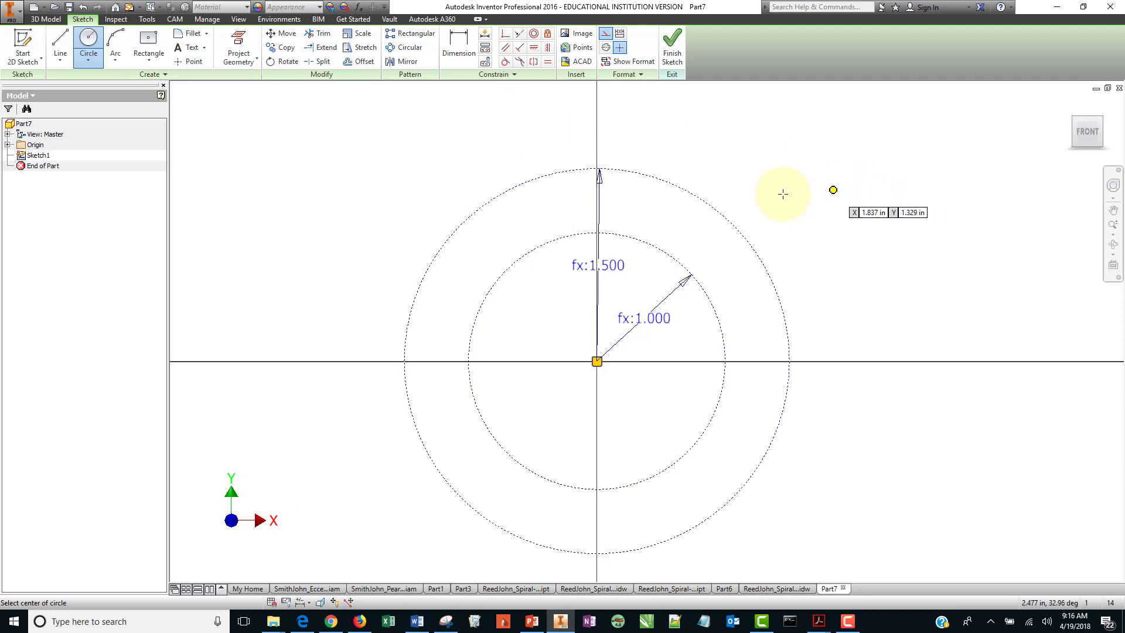
{"action": "right_click", "coordinate": [813, 106]}
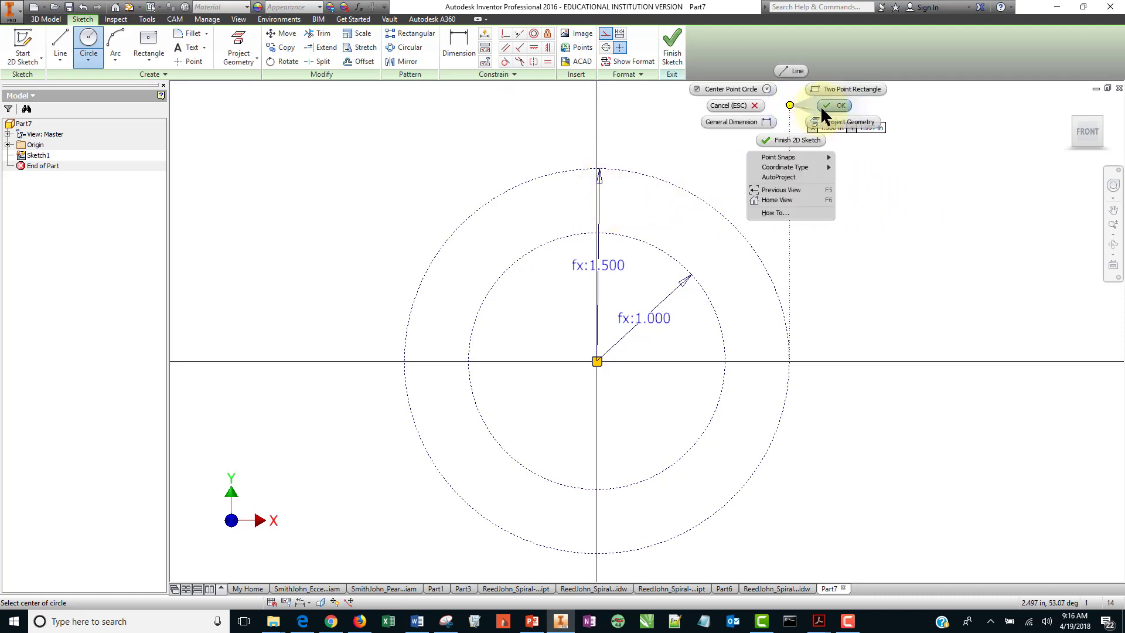
{"action": "left_click", "coordinate": [828, 105]}
Review the model parameters that drive the two circle radii.
{"action": "left_click", "coordinate": [597, 185]}
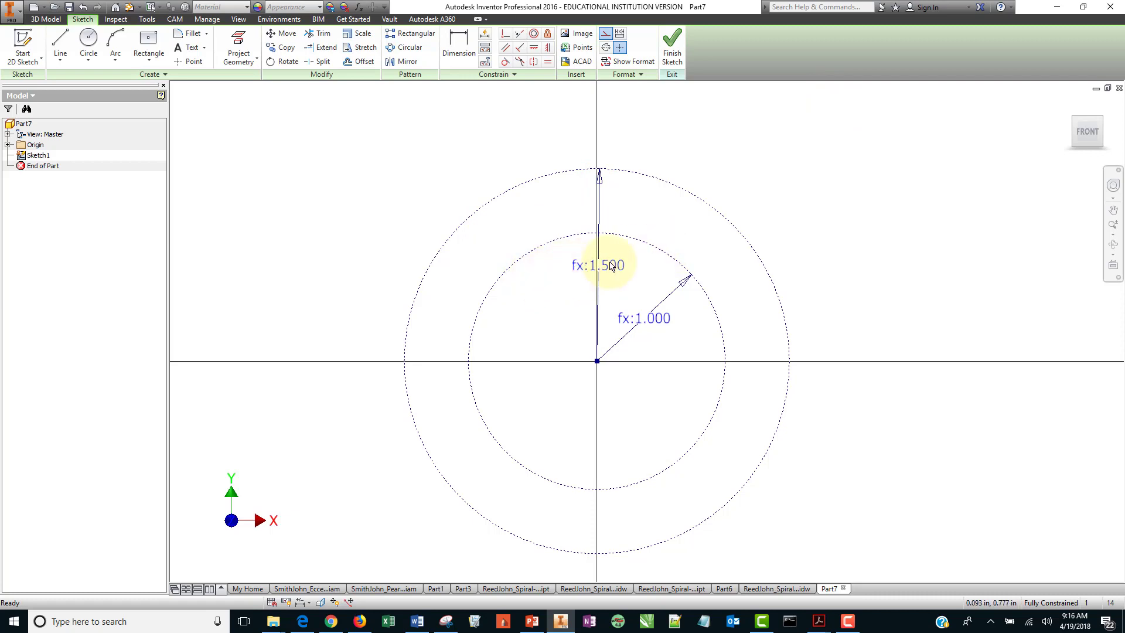
{"action": "right_click", "coordinate": [609, 261]}
{"action": "left_click", "coordinate": [876, 164]}
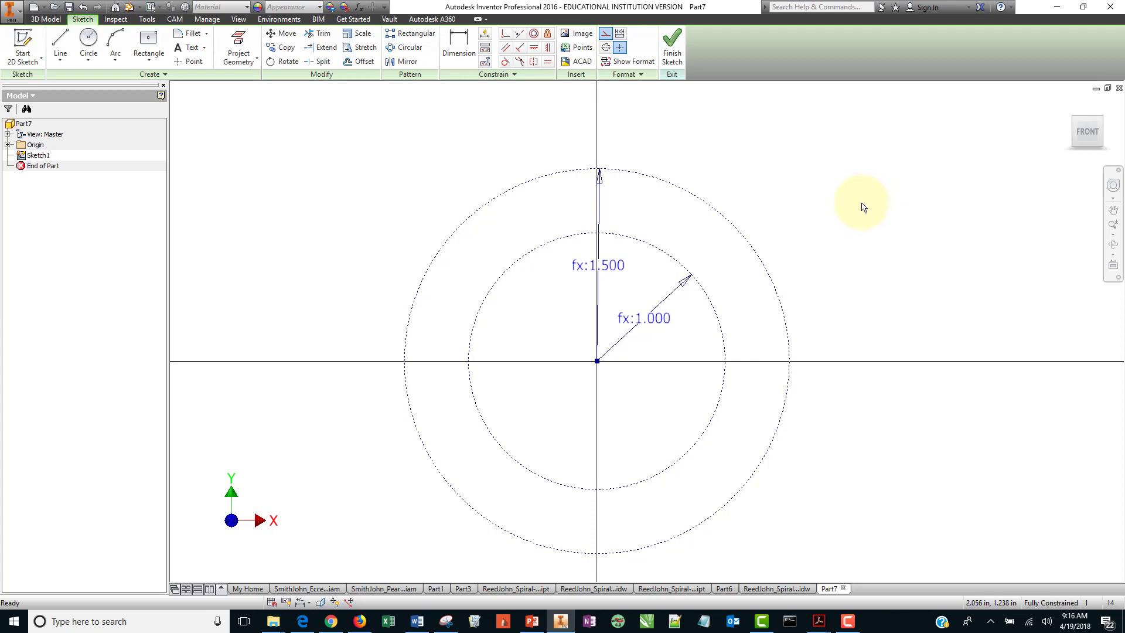
{"action": "left_click", "coordinate": [357, 7]}
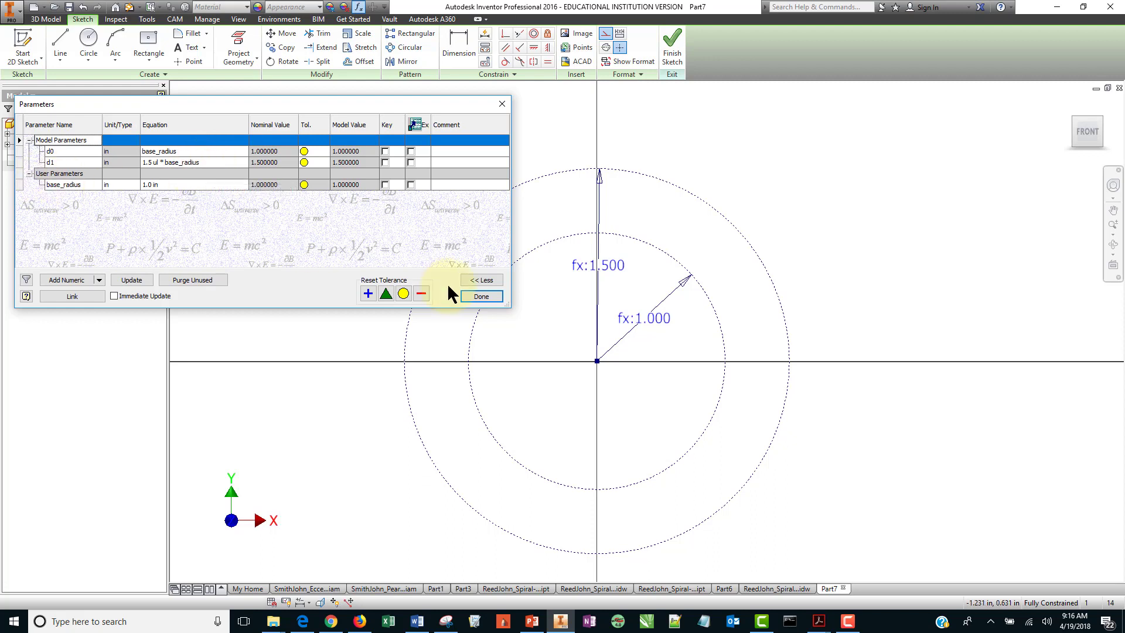
{"action": "left_click", "coordinate": [481, 296]}
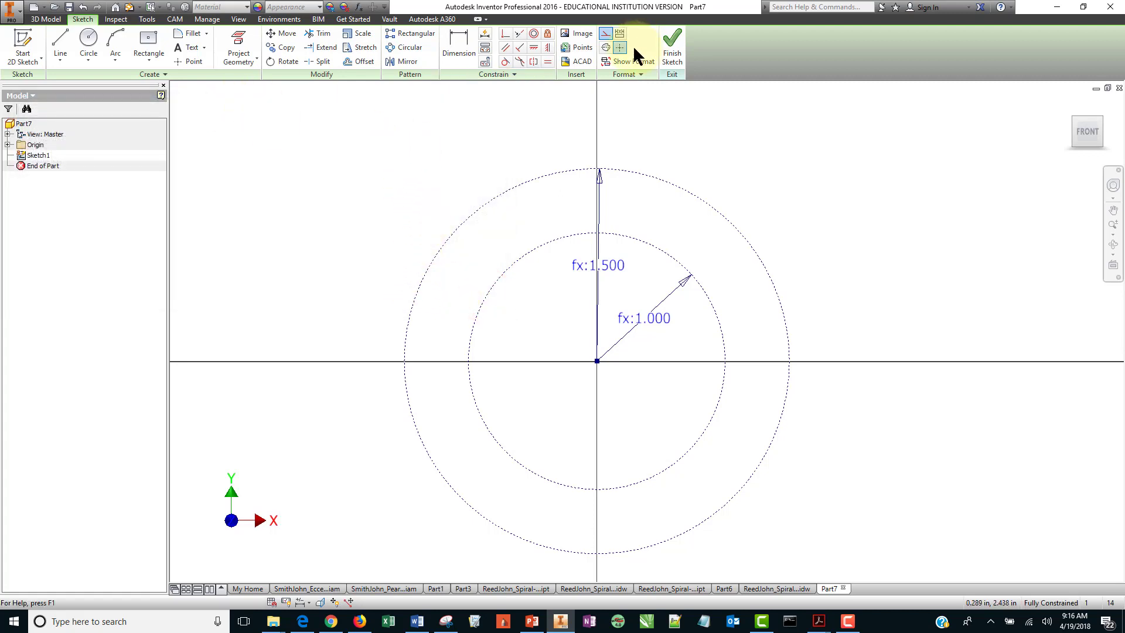
Turn off construction mode and draw a vertical line from the top of the outer circle down to the inner circle.
{"action": "left_click", "coordinate": [605, 34]}
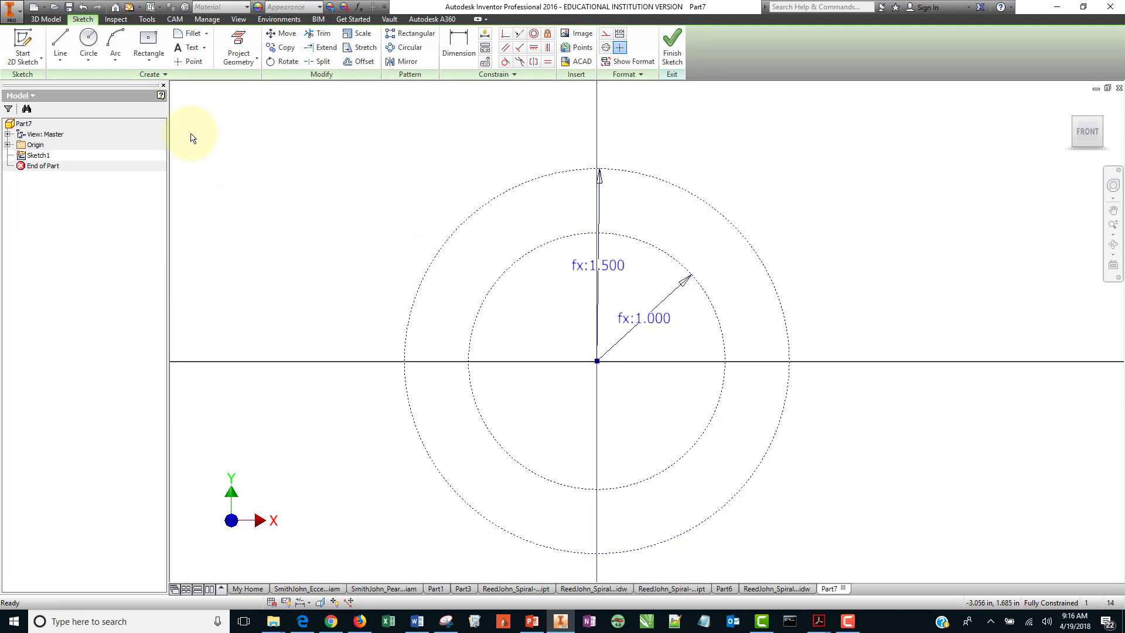
{"action": "left_click", "coordinate": [60, 46]}
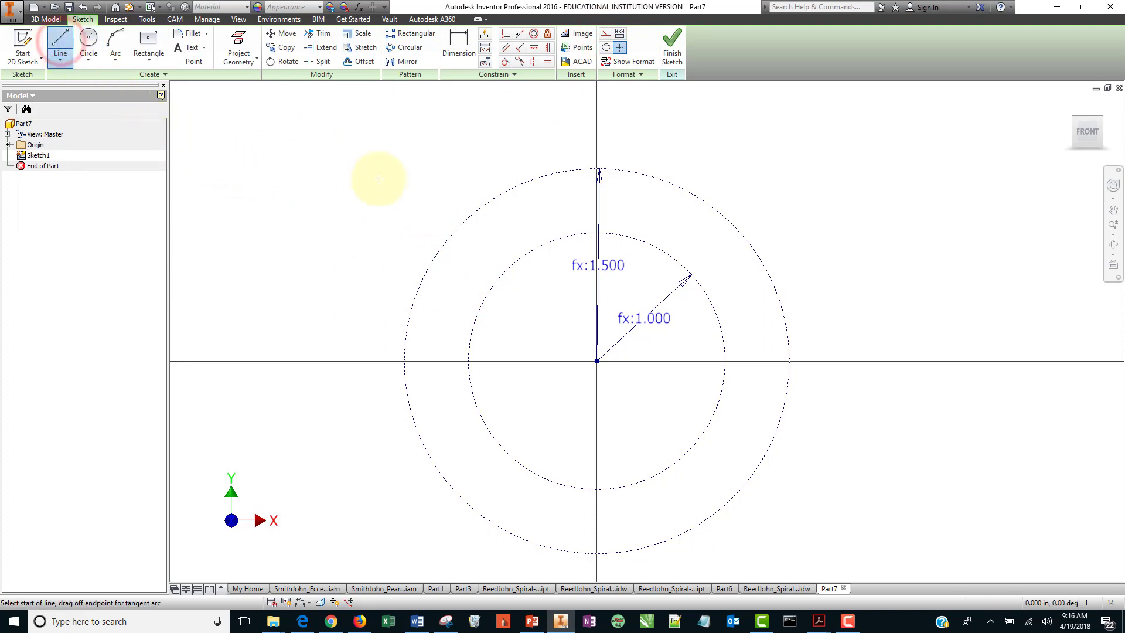
{"action": "left_click", "coordinate": [597, 168]}
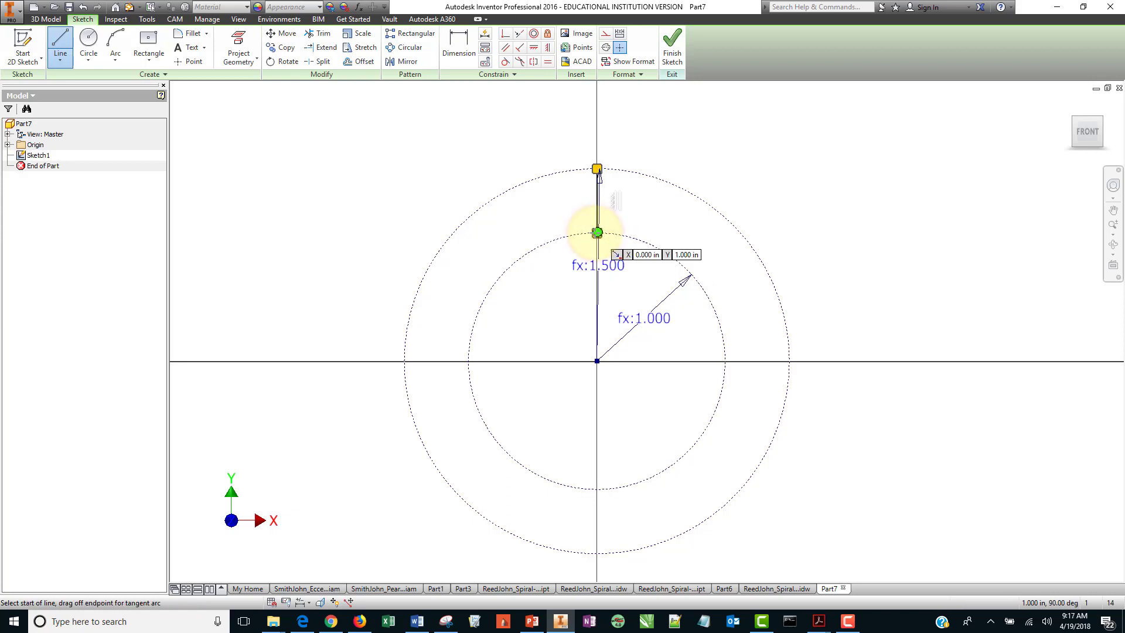
{"action": "right_click", "coordinate": [595, 232]}
{"action": "left_click", "coordinate": [632, 230]}
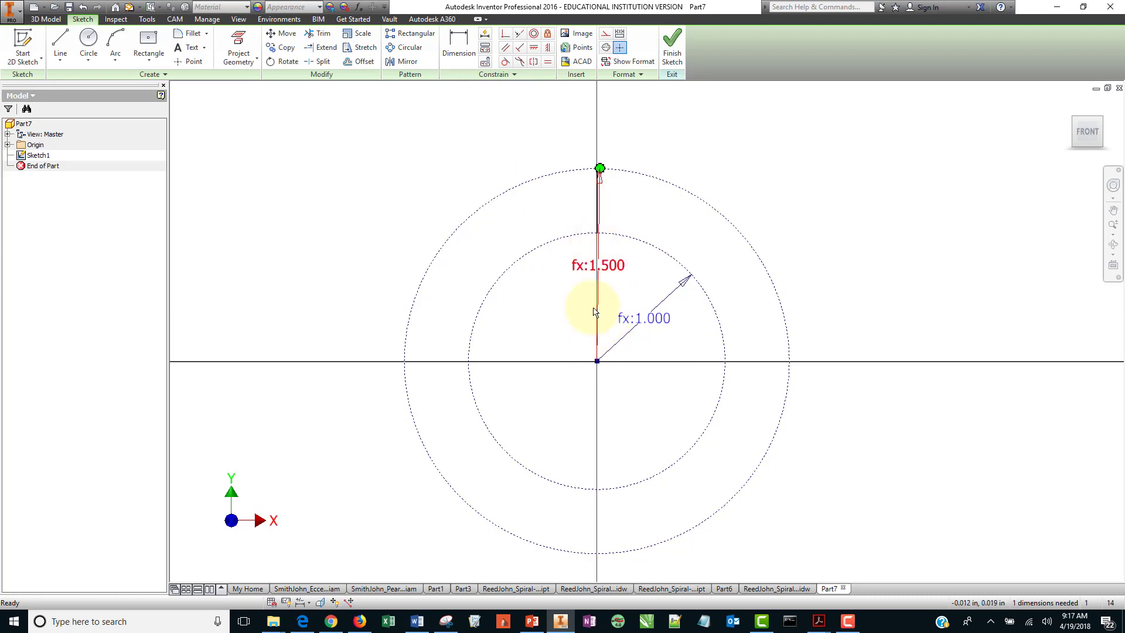
Apply a Vertical constraint between the line's lower endpoint and the sketch origin.
{"action": "left_click", "coordinate": [547, 48]}
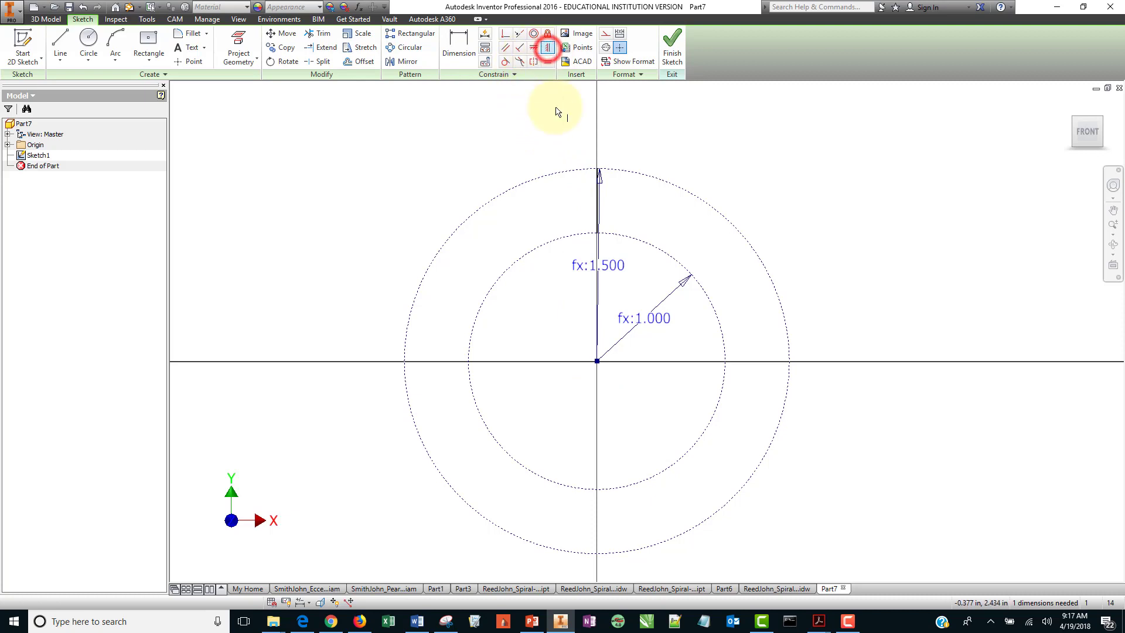
{"action": "left_click", "coordinate": [597, 232]}
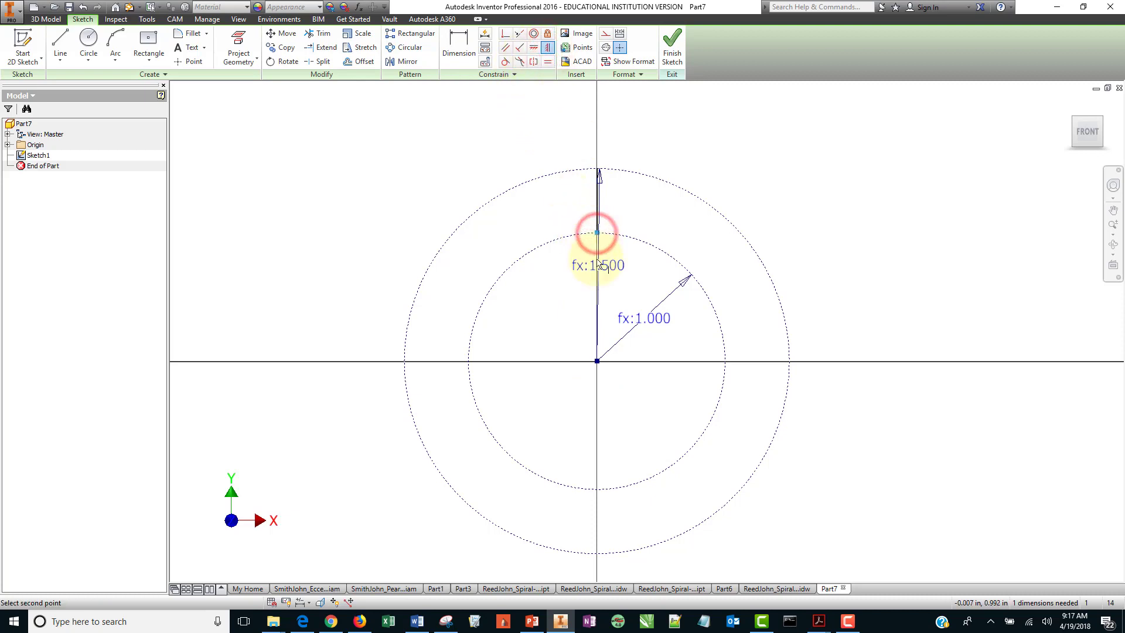
{"action": "left_click", "coordinate": [598, 361]}
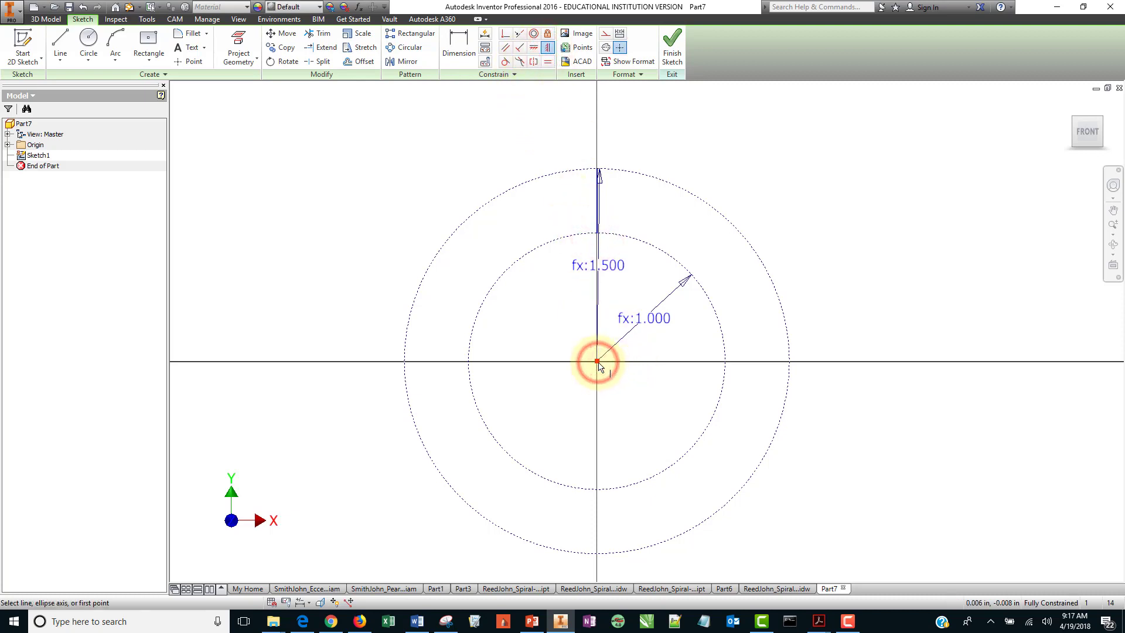
{"action": "right_click", "coordinate": [763, 160]}
{"action": "left_click", "coordinate": [764, 161]}
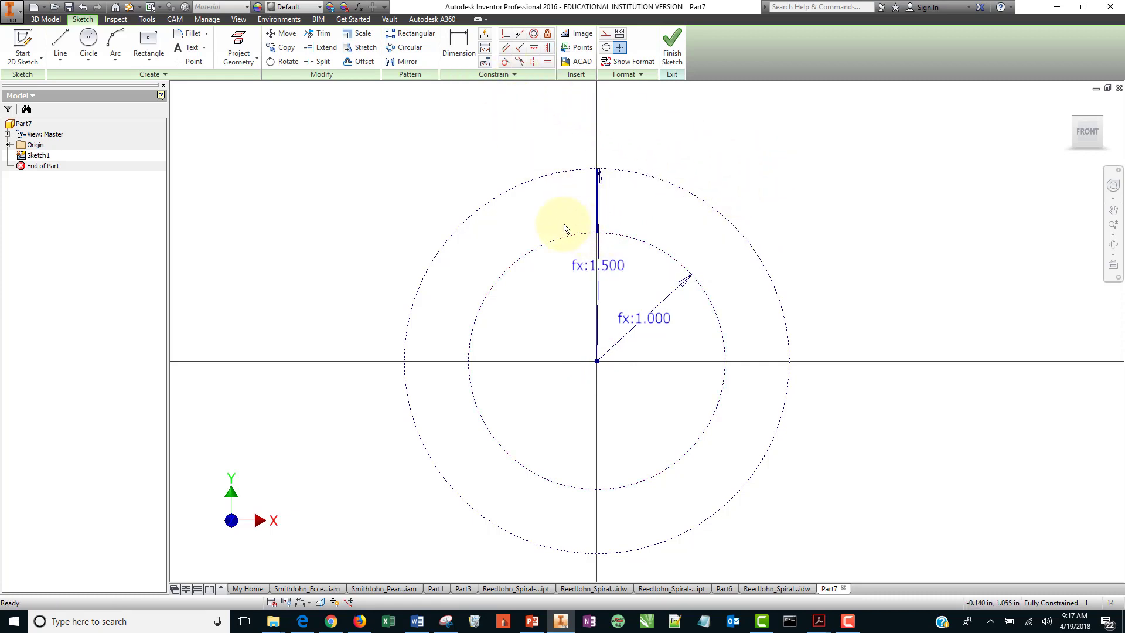
Draw a three-point arc from the line's lower endpoint to a point on the horizontal axis left of the center.
{"action": "left_click", "coordinate": [117, 37]}
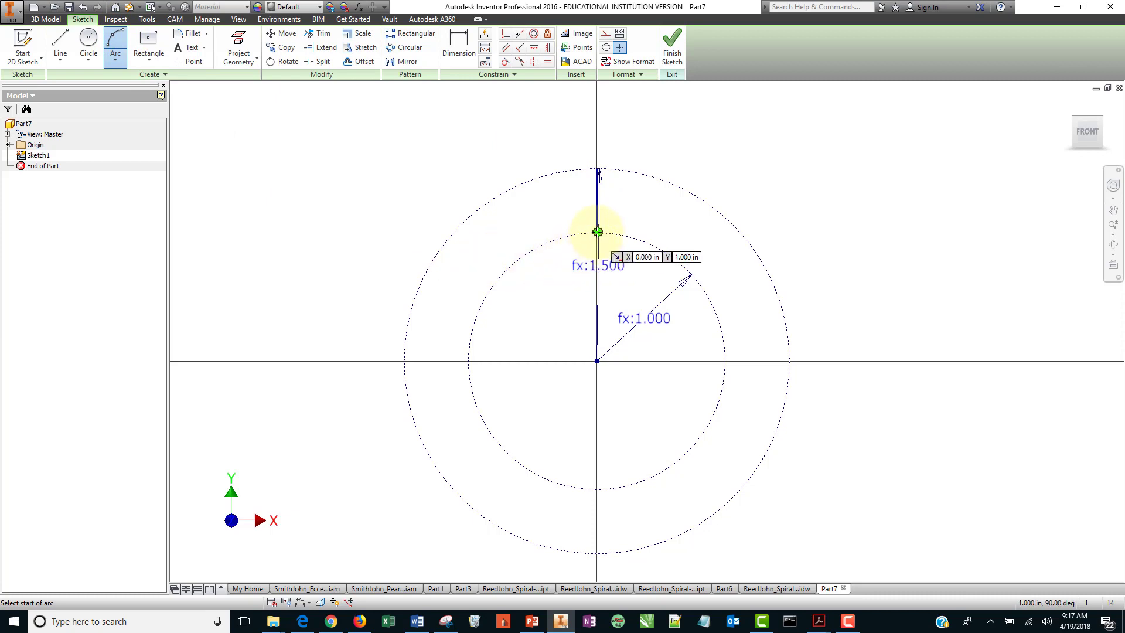
{"action": "left_click", "coordinate": [596, 233]}
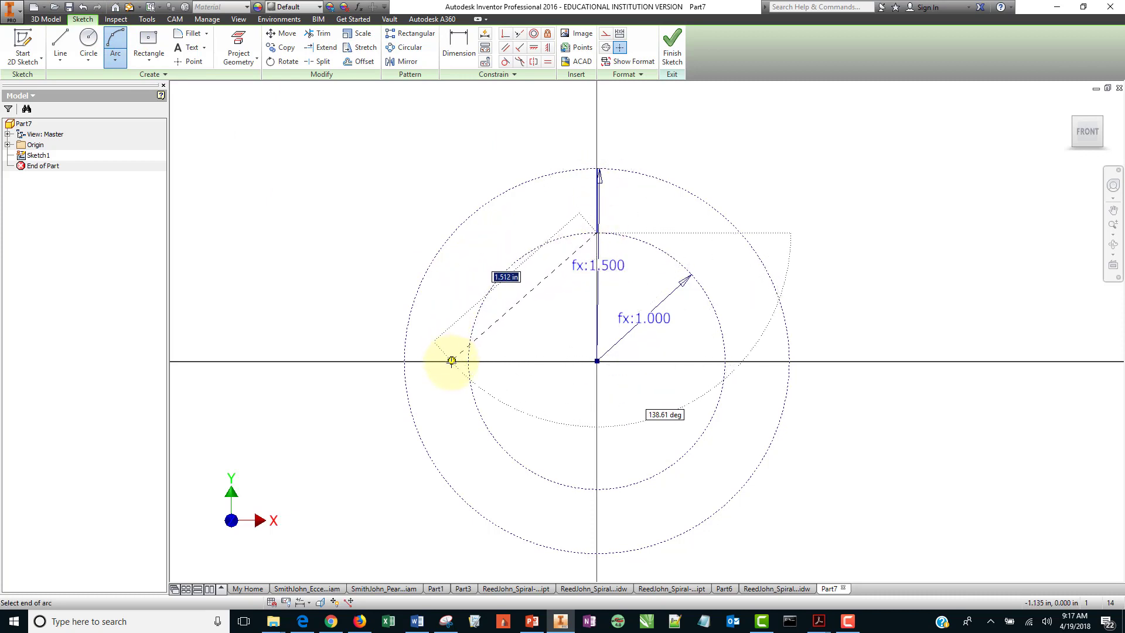
{"action": "left_click", "coordinate": [451, 360]}
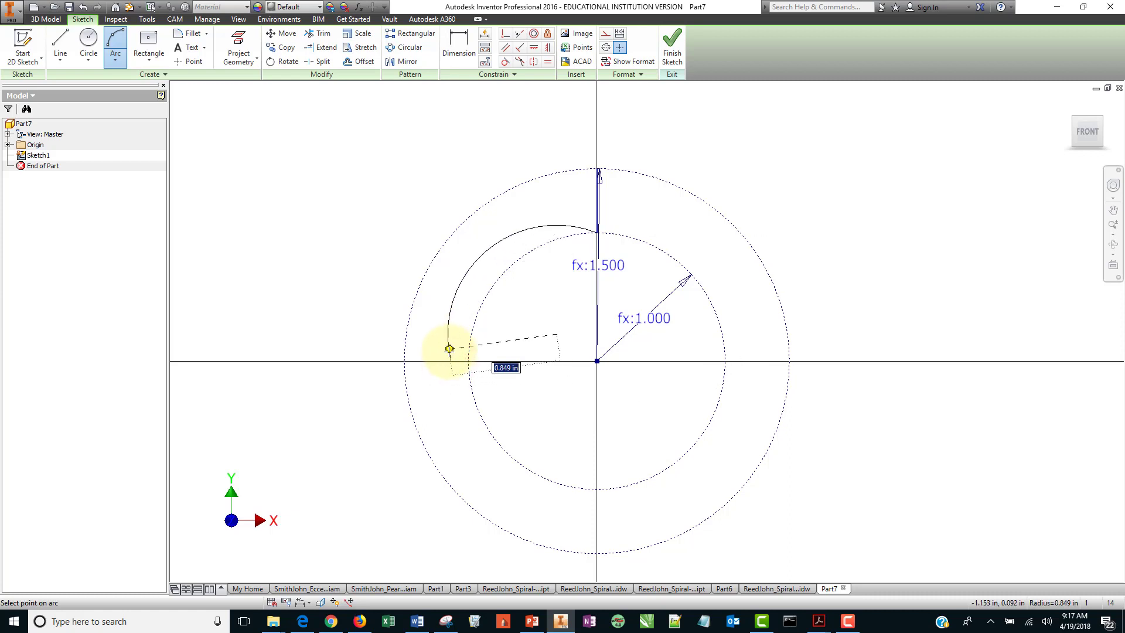
{"action": "left_click", "coordinate": [451, 355]}
{"action": "right_click", "coordinate": [451, 355]}
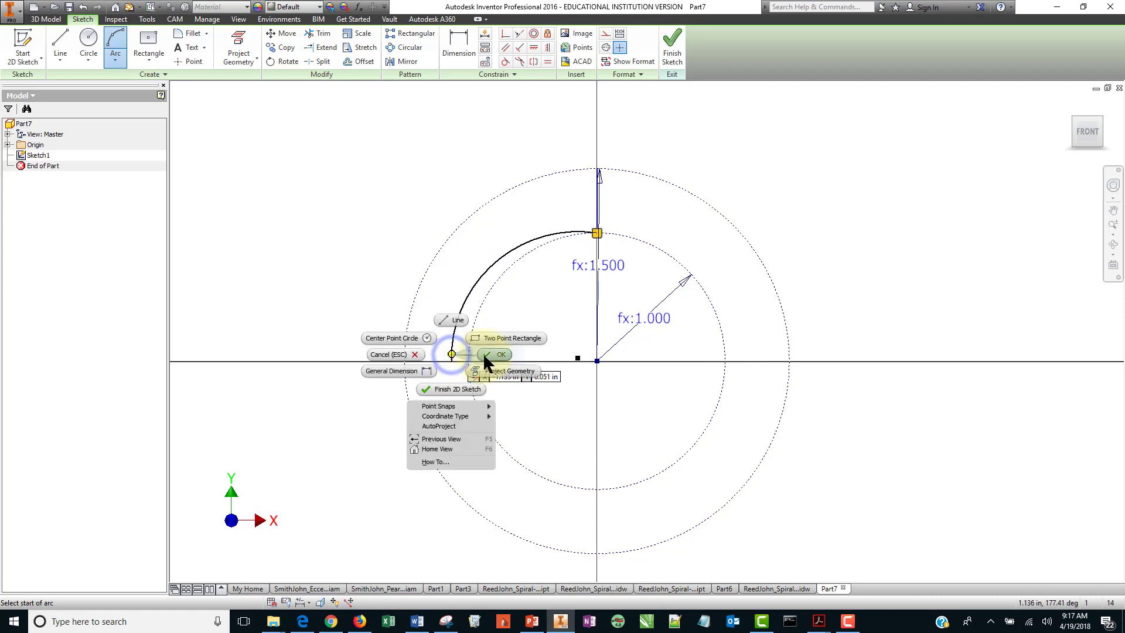
{"action": "left_click", "coordinate": [484, 352]}
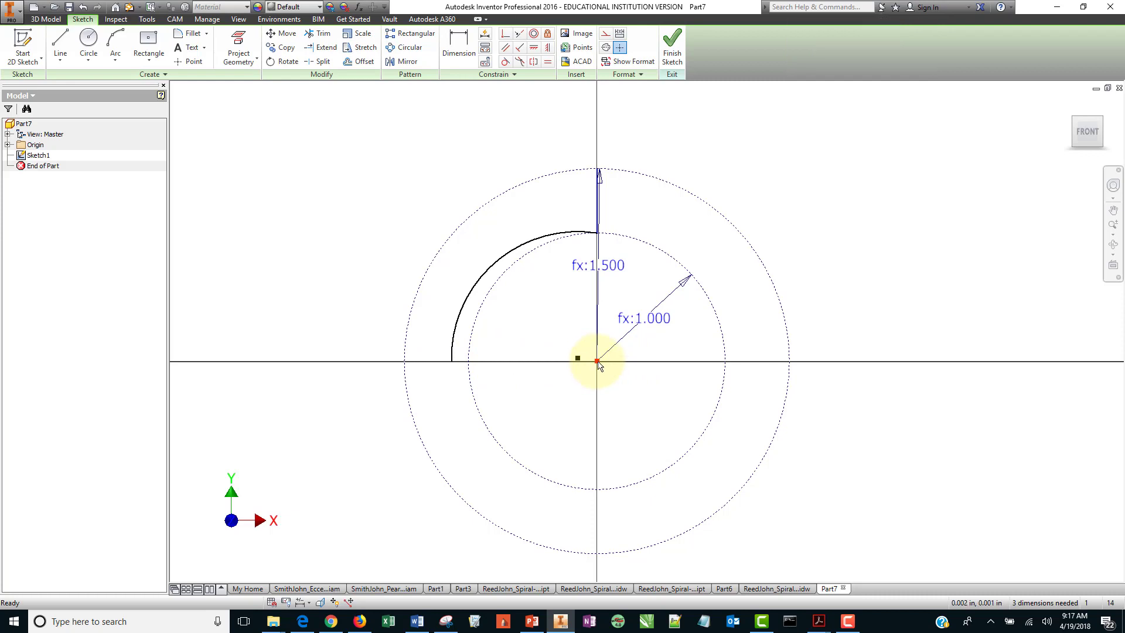
Apply a Horizontal constraint between the sketch origin and the arc's left endpoint.
{"action": "left_click", "coordinate": [534, 48]}
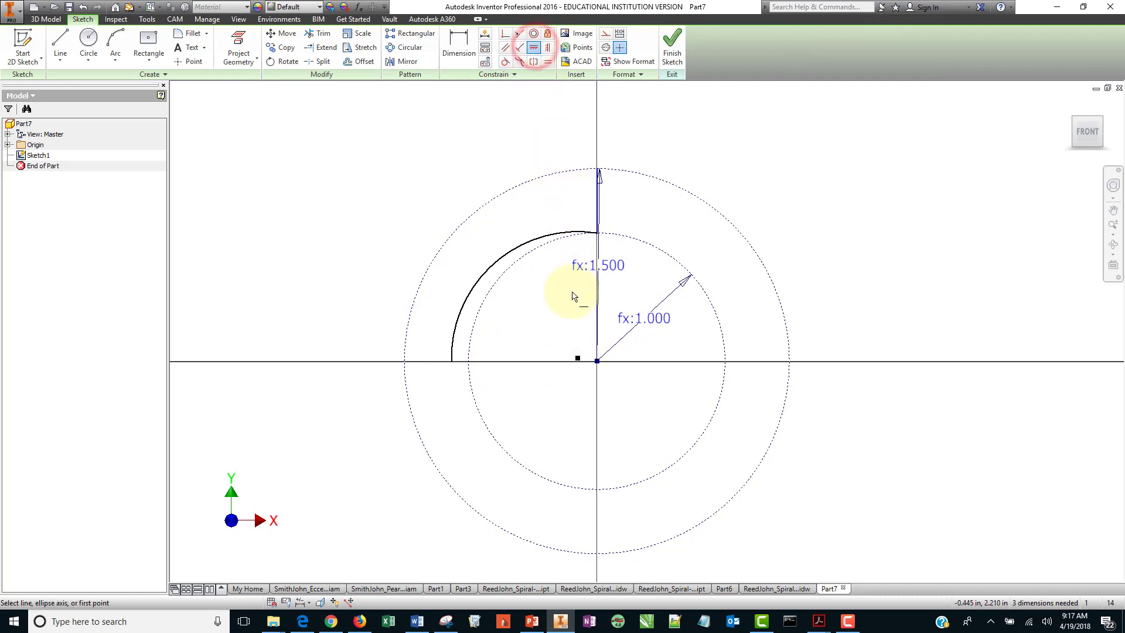
{"action": "left_click", "coordinate": [596, 360]}
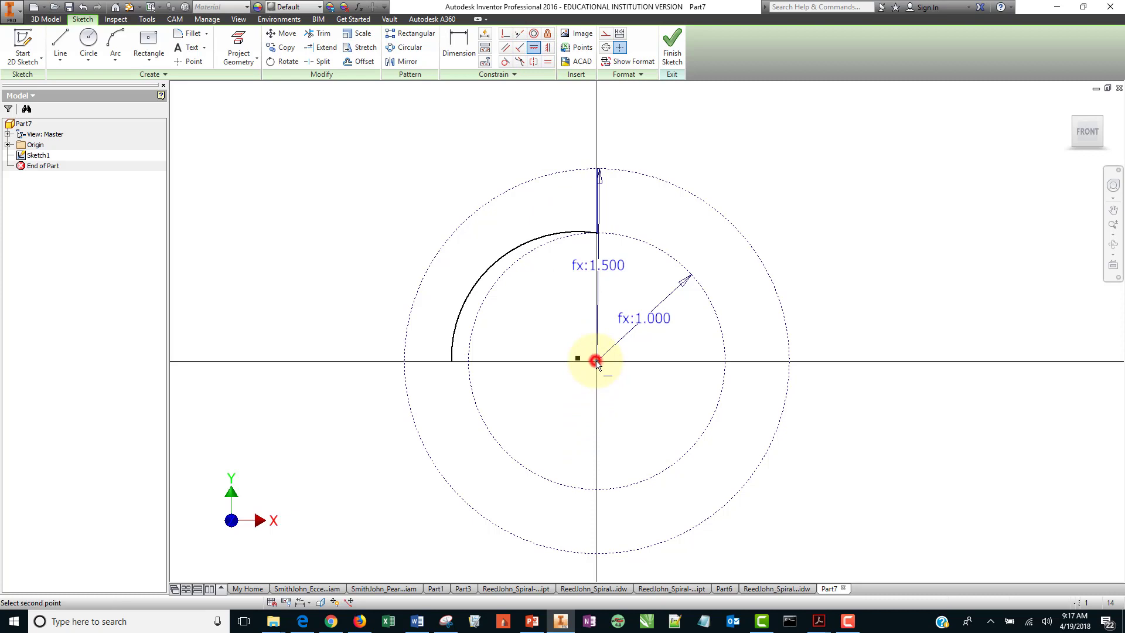
{"action": "left_click", "coordinate": [451, 361]}
{"action": "right_click", "coordinate": [802, 205]}
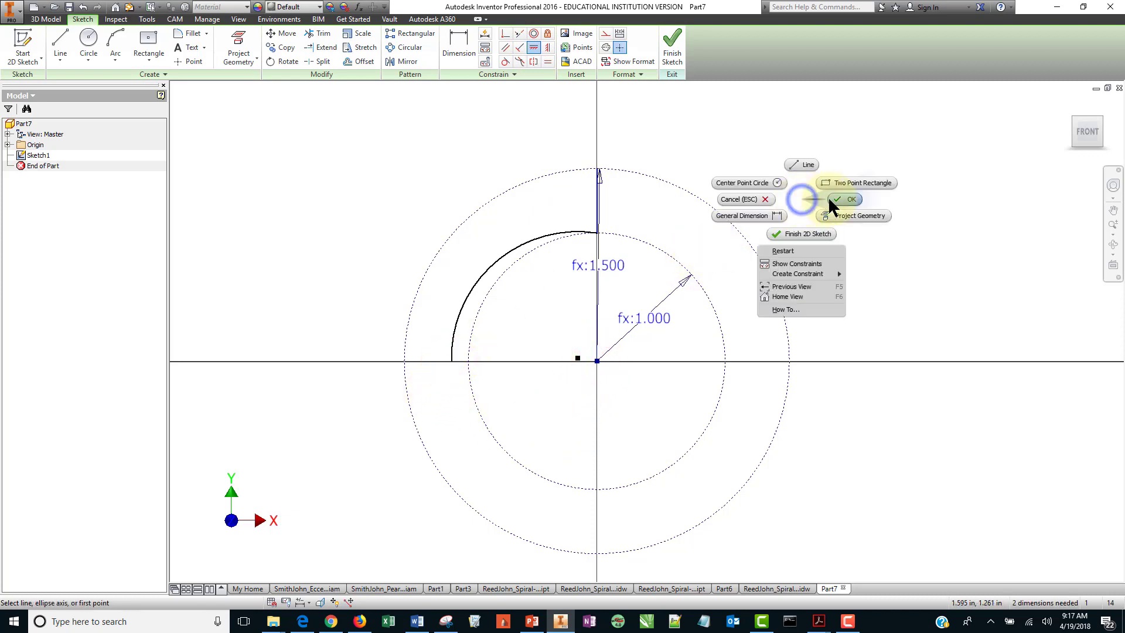
{"action": "left_click", "coordinate": [832, 197]}
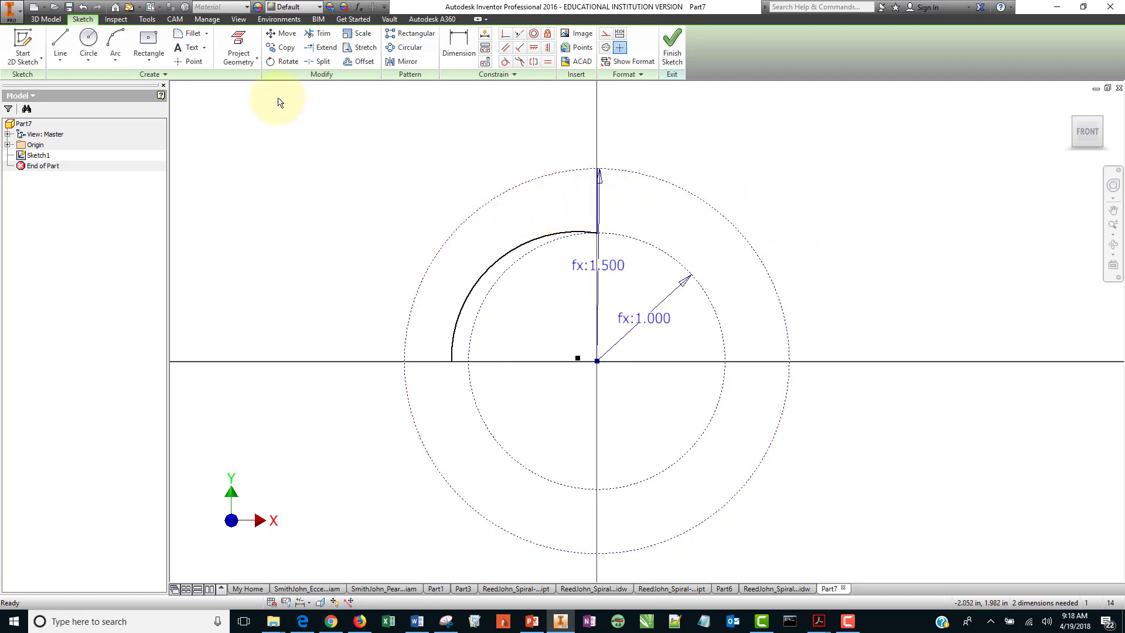
{"action": "left_click", "coordinate": [115, 42]}
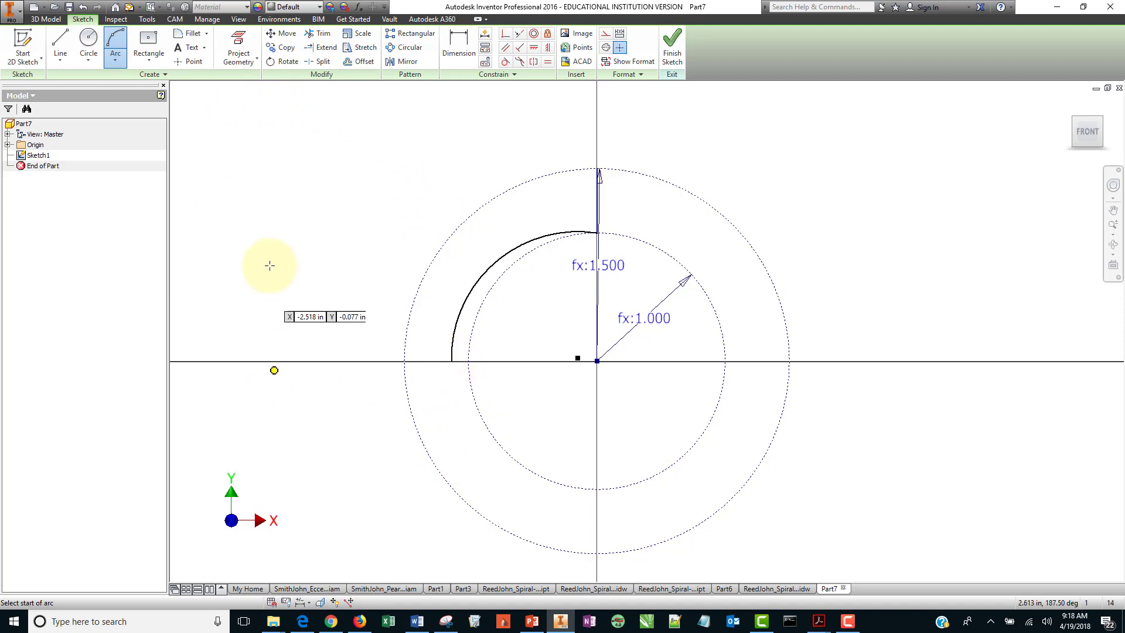
{"action": "right_click", "coordinate": [287, 244]}
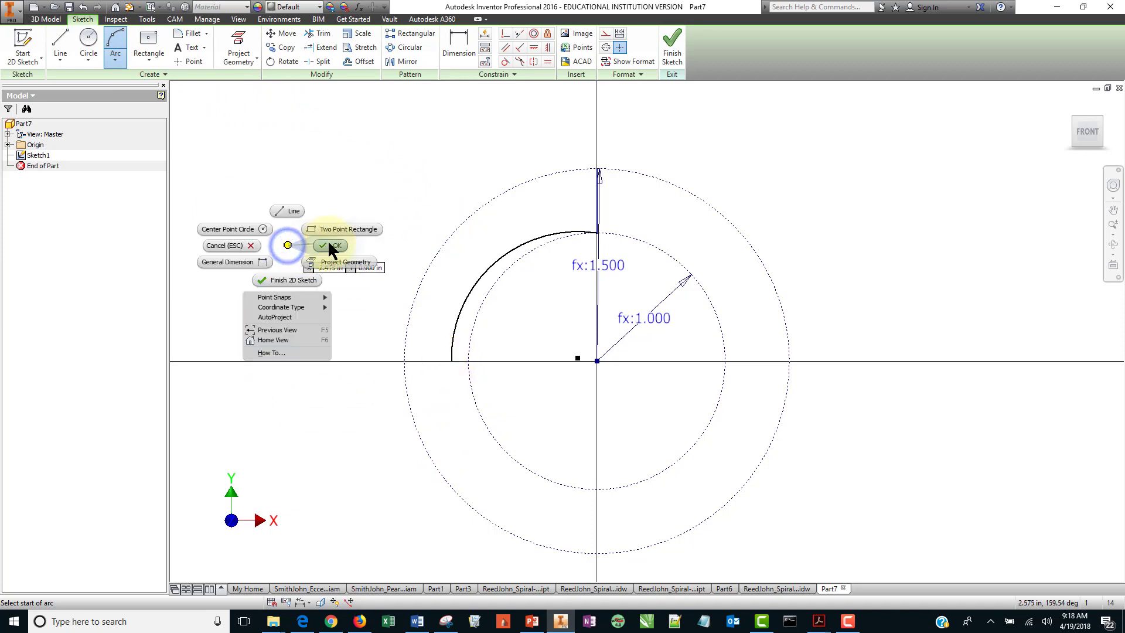
{"action": "left_click", "coordinate": [328, 241]}
Dimension the horizontal distance from the sketch origin to the arc's left endpoint.
{"action": "left_click", "coordinate": [465, 45]}
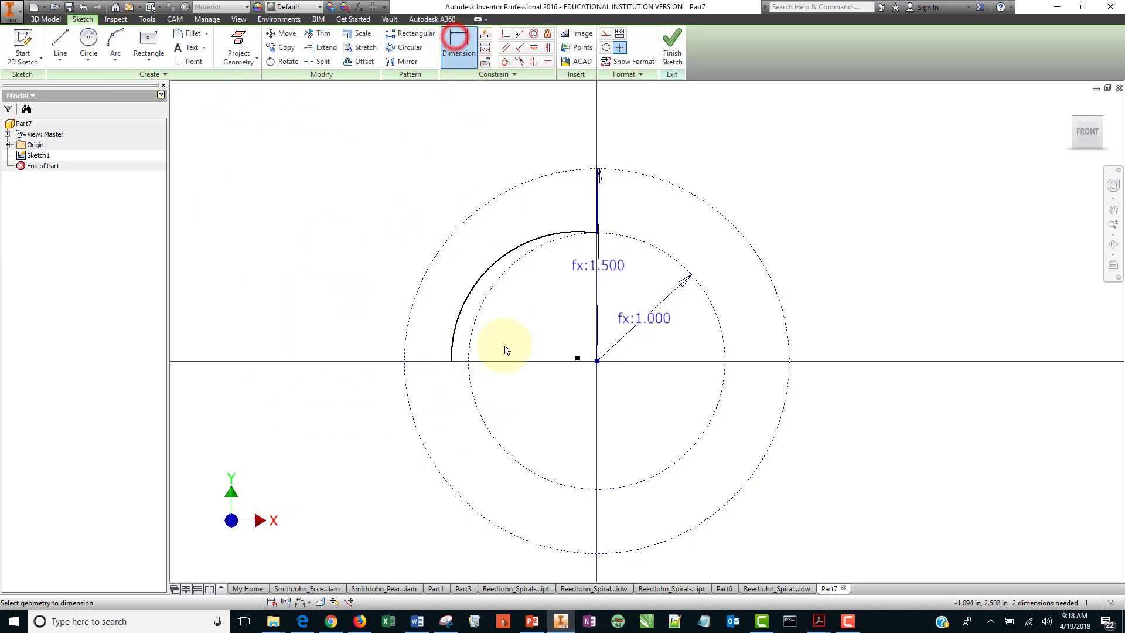
{"action": "left_click", "coordinate": [451, 361]}
{"action": "left_click", "coordinate": [596, 360]}
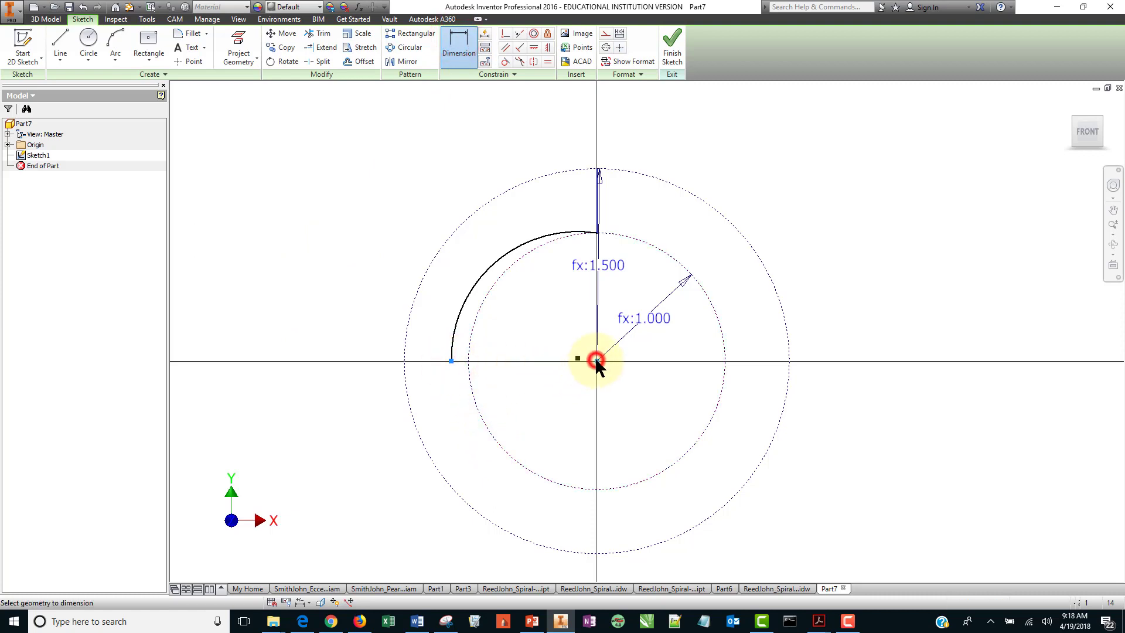
{"action": "left_click", "coordinate": [521, 563]}
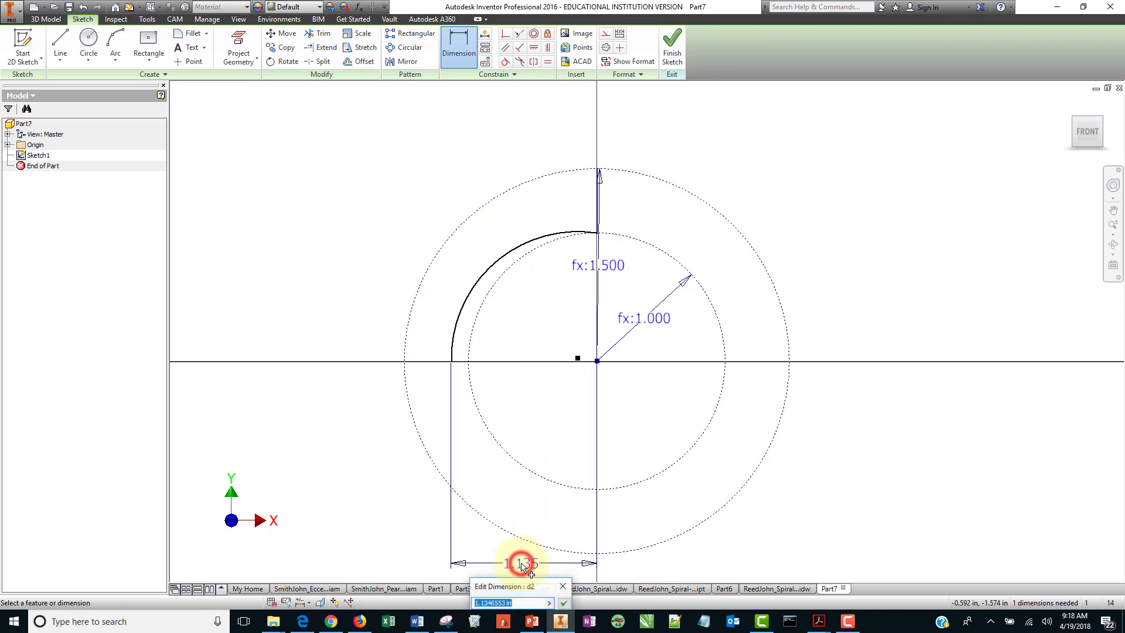
{"action": "left_click", "coordinate": [563, 603]}
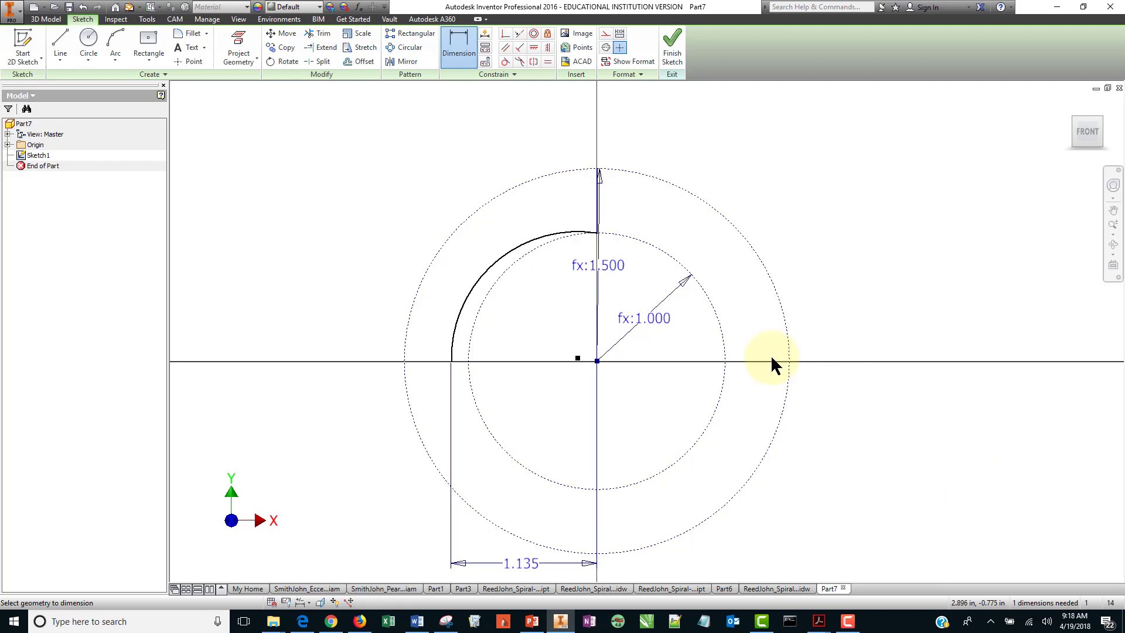
Draw a three-point arc from the first arc's left endpoint down to a point on the vertical axis below the center.
{"action": "left_click", "coordinate": [115, 50]}
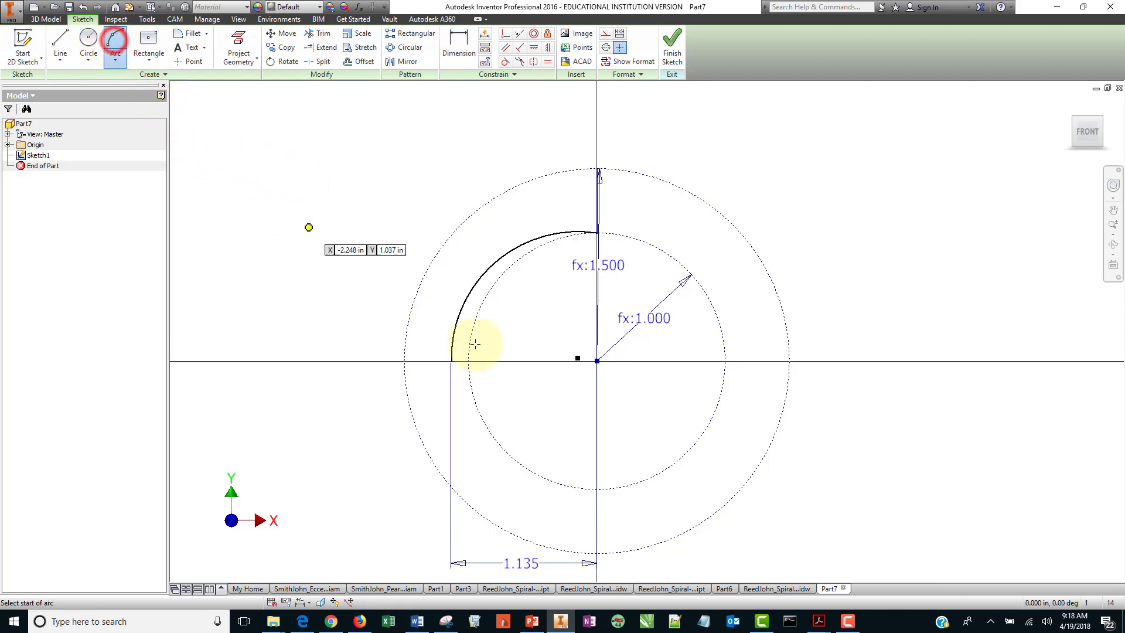
{"action": "left_click", "coordinate": [451, 361]}
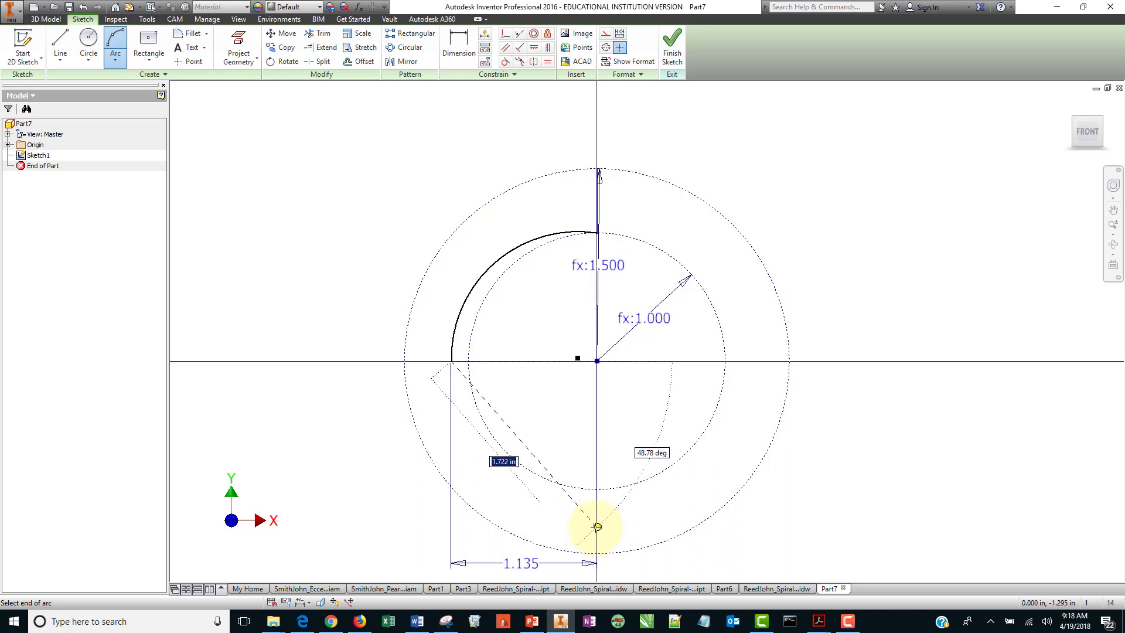
{"action": "left_click", "coordinate": [596, 525]}
{"action": "left_click", "coordinate": [584, 524]}
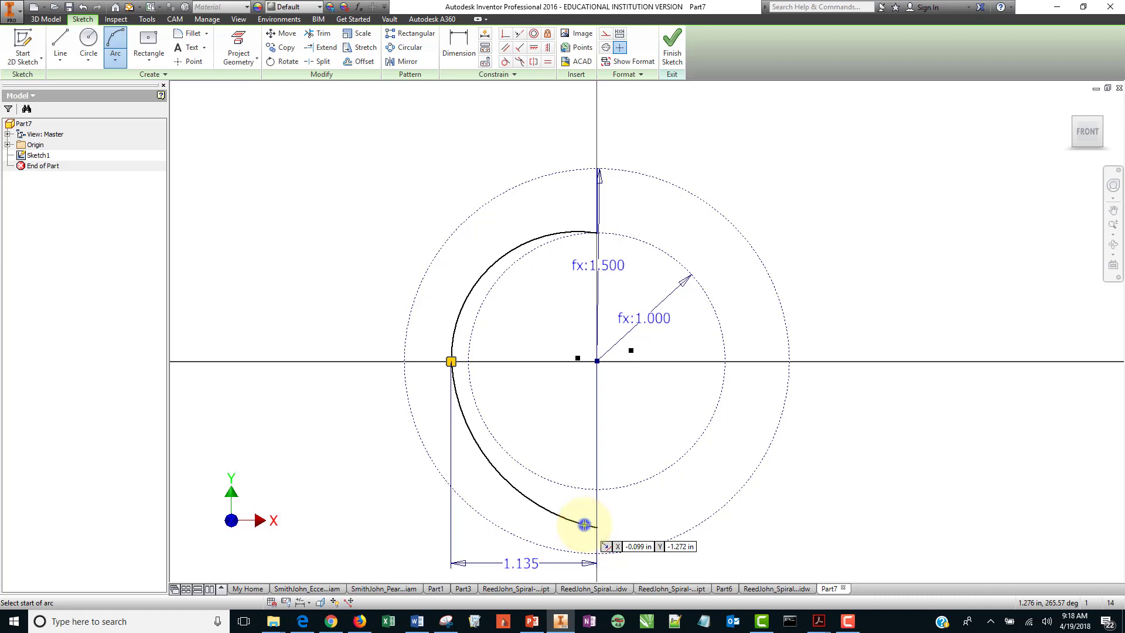
{"action": "right_click", "coordinate": [584, 524]}
{"action": "left_click", "coordinate": [625, 522]}
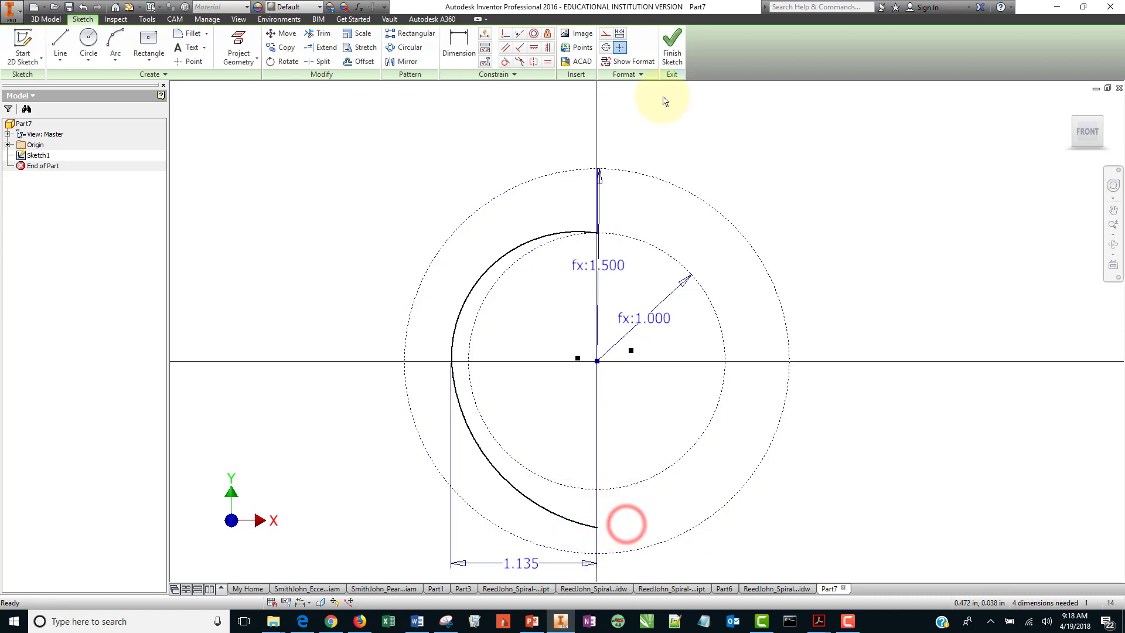
Apply a Vertical constraint between the sketch origin and the second arc's lower endpoint.
{"action": "left_click", "coordinate": [545, 49]}
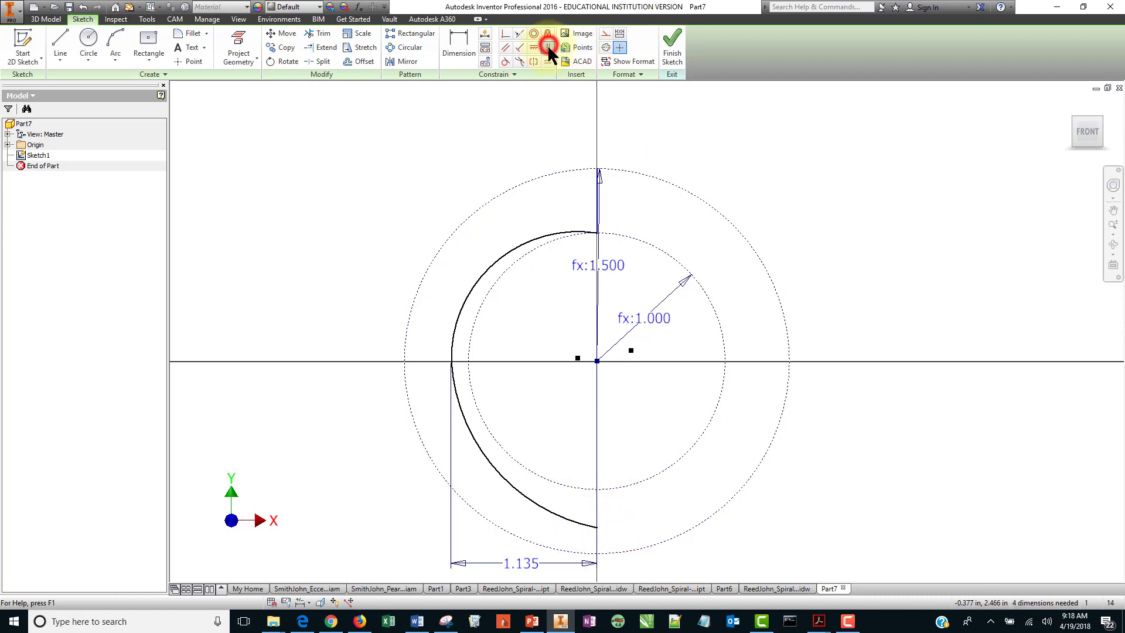
{"action": "left_click", "coordinate": [596, 360]}
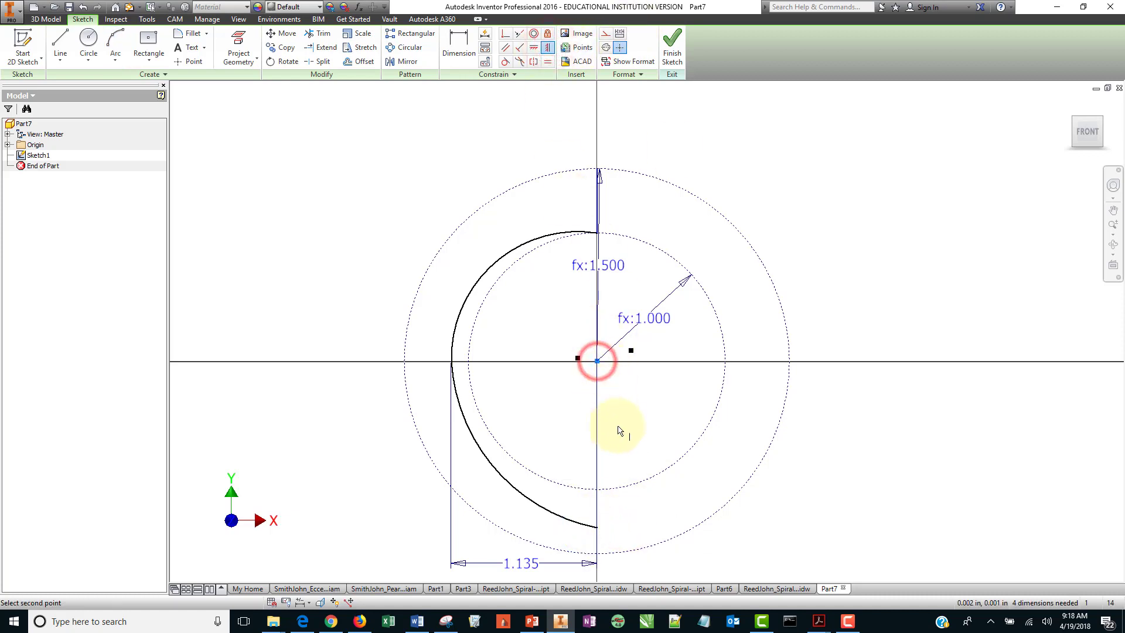
{"action": "left_click", "coordinate": [597, 529]}
{"action": "right_click", "coordinate": [898, 440]}
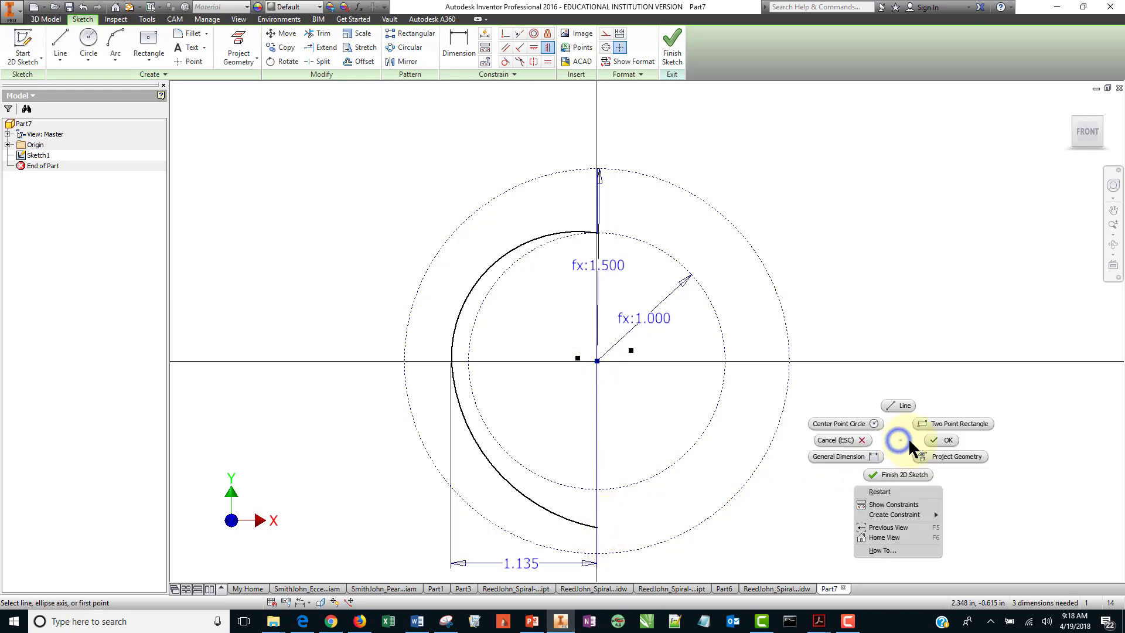
{"action": "left_click", "coordinate": [940, 439]}
Dimension the vertical distance from the sketch origin to the second arc's lower endpoint.
{"action": "left_click", "coordinate": [462, 50]}
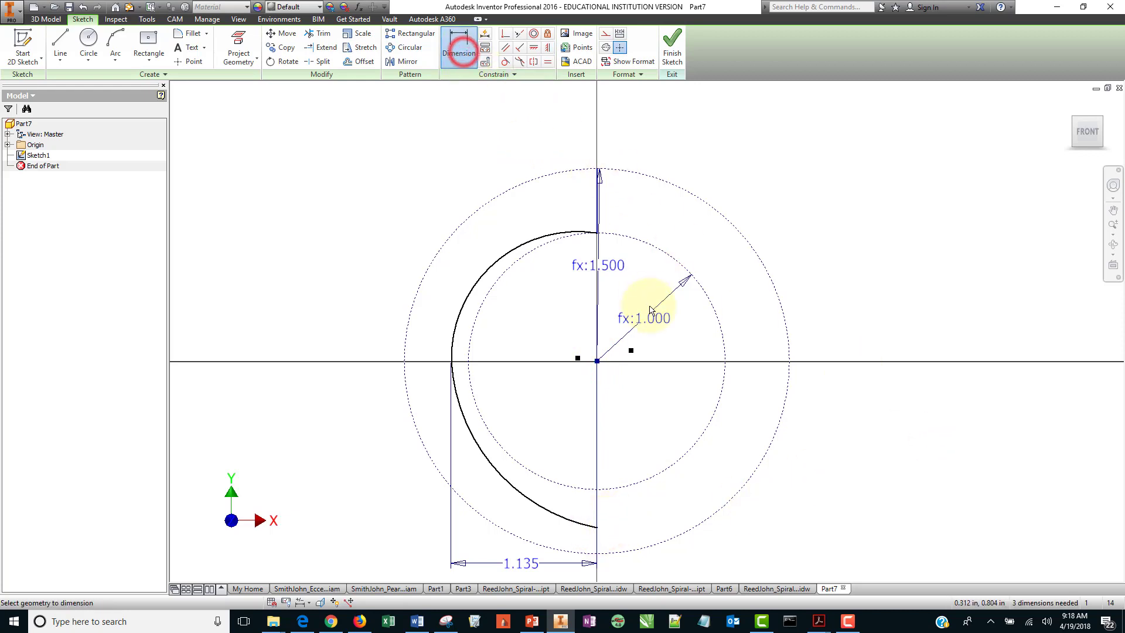
{"action": "left_click", "coordinate": [597, 361]}
{"action": "left_click", "coordinate": [597, 527]}
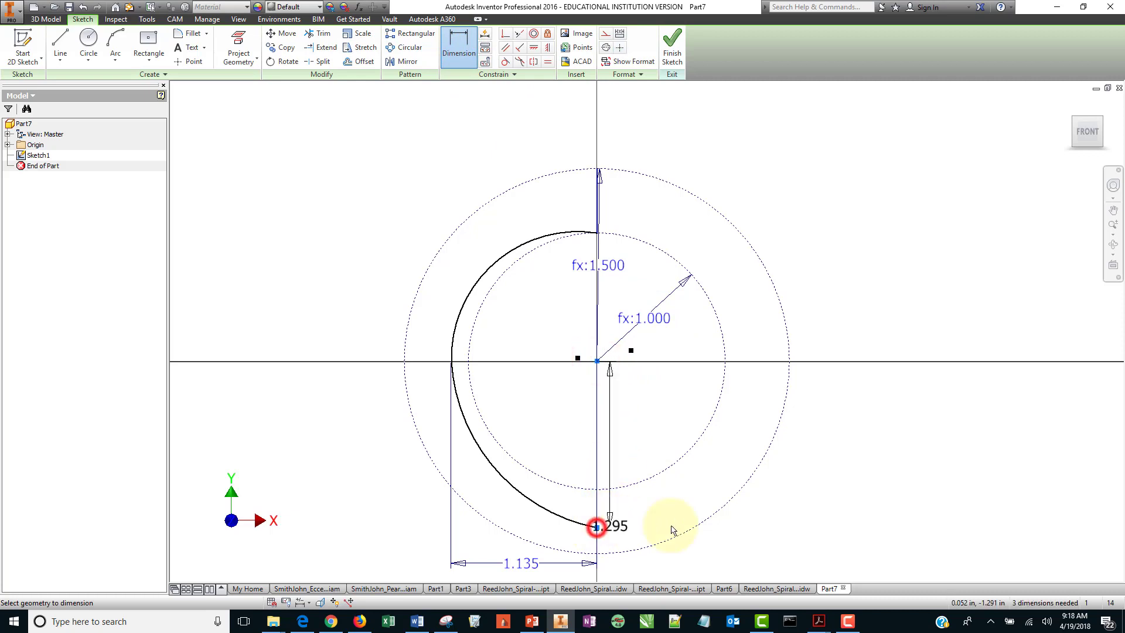
{"action": "left_click", "coordinate": [979, 454]}
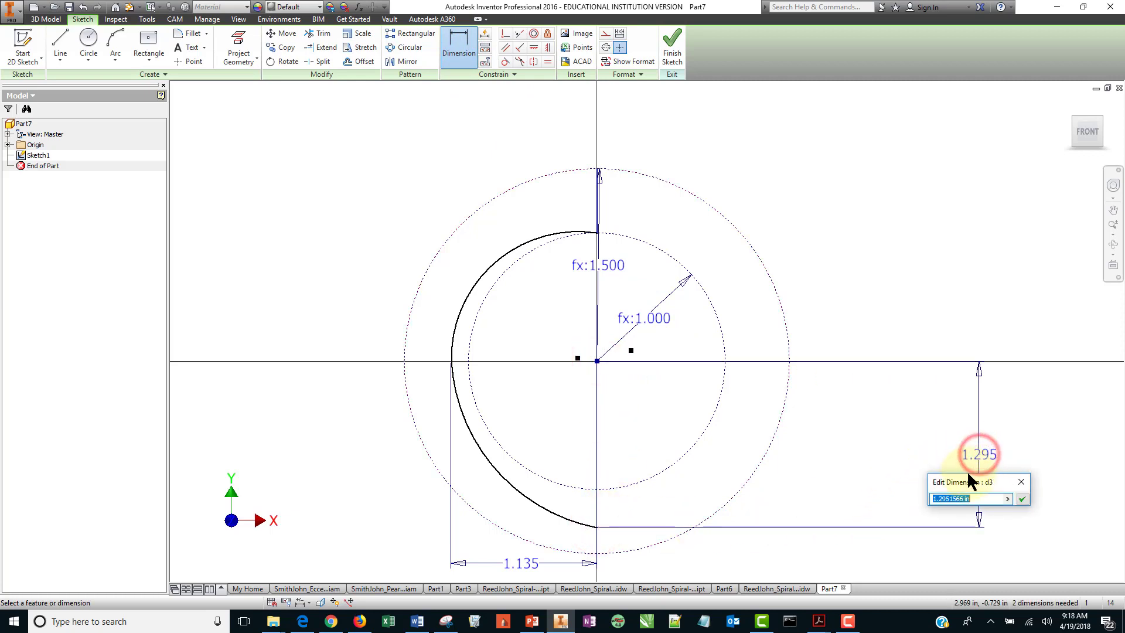
{"action": "left_click", "coordinate": [1021, 499]}
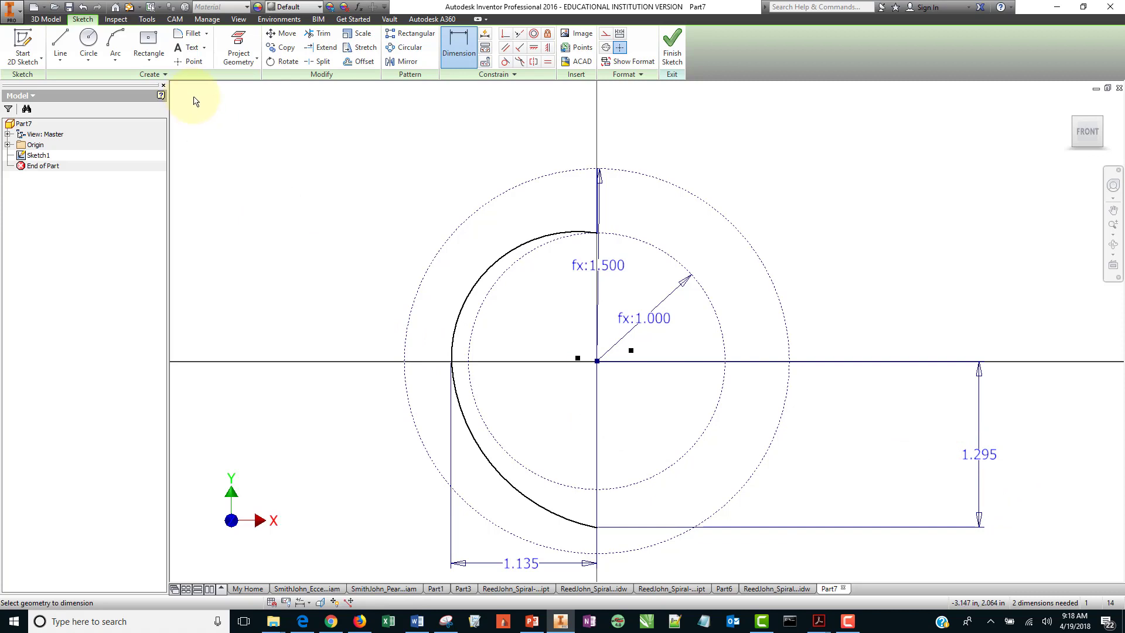
Draw a three-point arc from the second arc's lower endpoint to a point on the horizontal axis right of the center.
{"action": "left_click", "coordinate": [115, 43]}
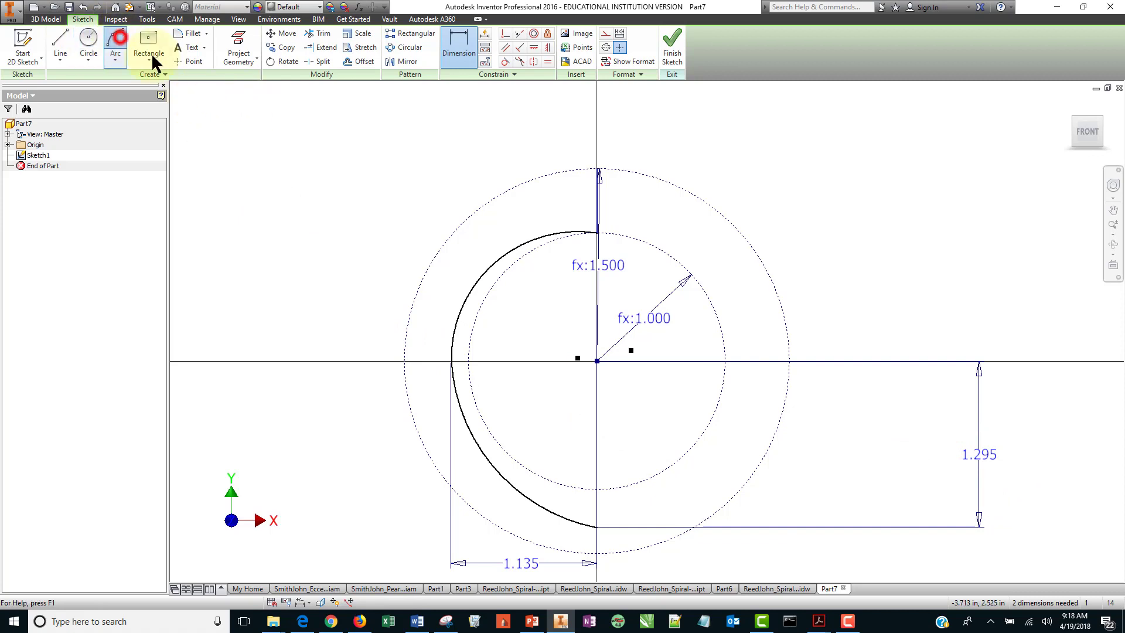
{"action": "left_click", "coordinate": [597, 525]}
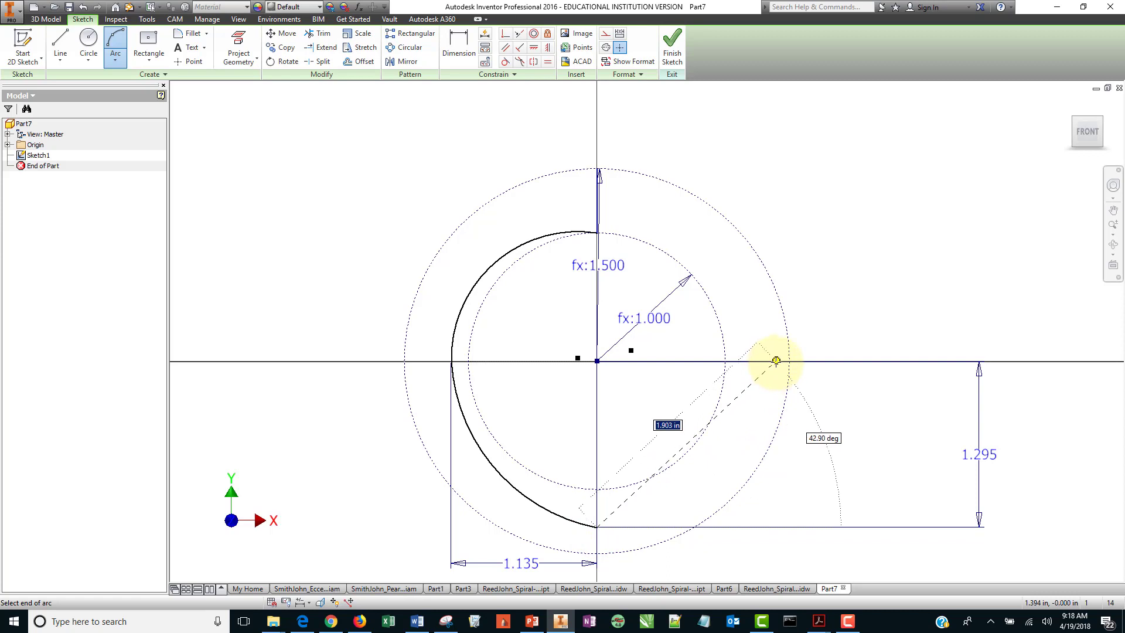
{"action": "left_click", "coordinate": [776, 361]}
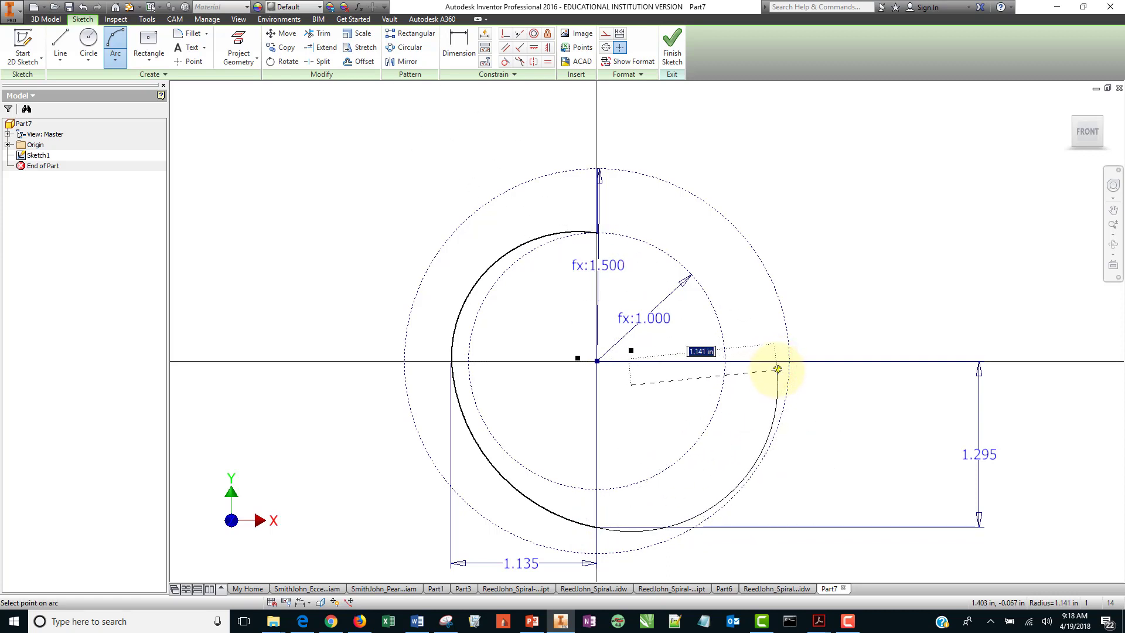
{"action": "left_click", "coordinate": [777, 366]}
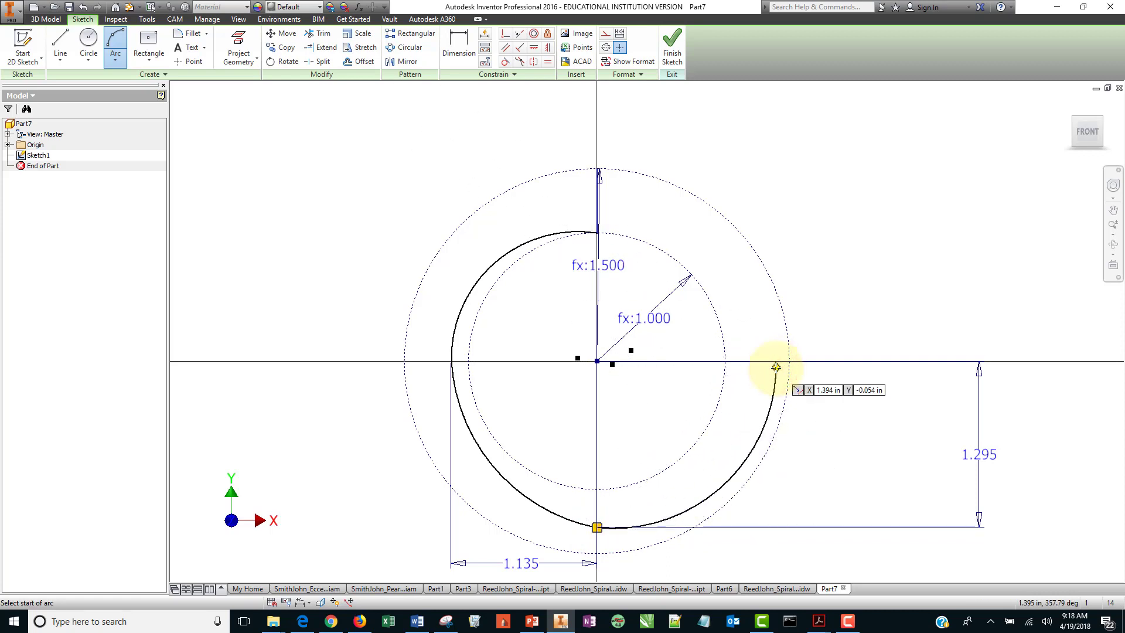
{"action": "right_click", "coordinate": [776, 367]}
{"action": "left_click", "coordinate": [809, 368]}
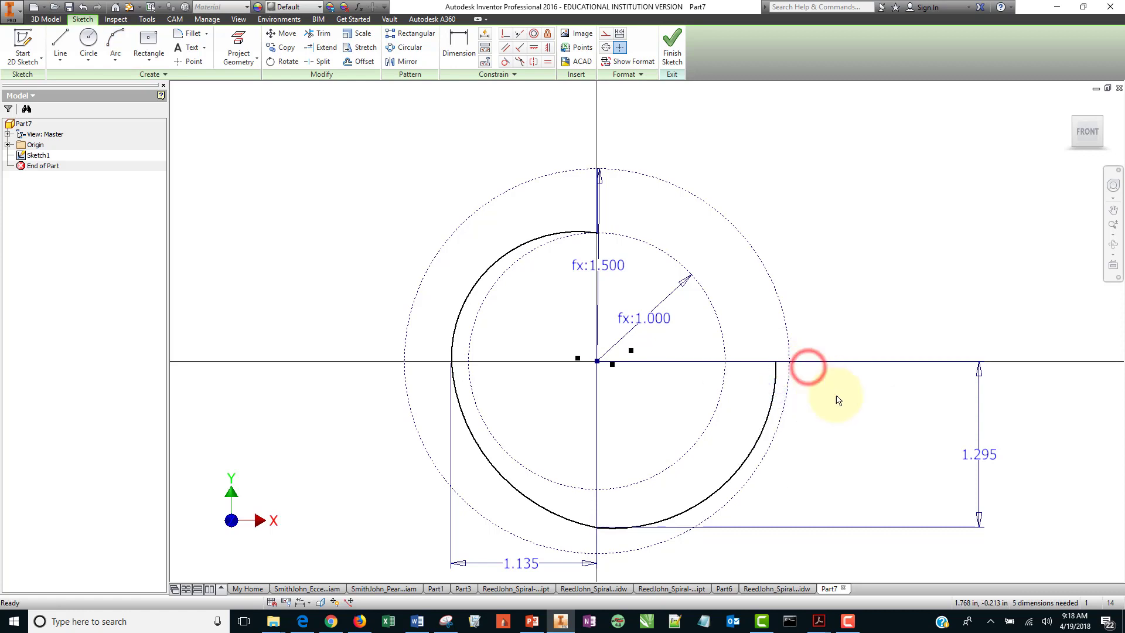
Apply a Horizontal constraint between the sketch origin and the third arc's right endpoint.
{"action": "left_click", "coordinate": [533, 48]}
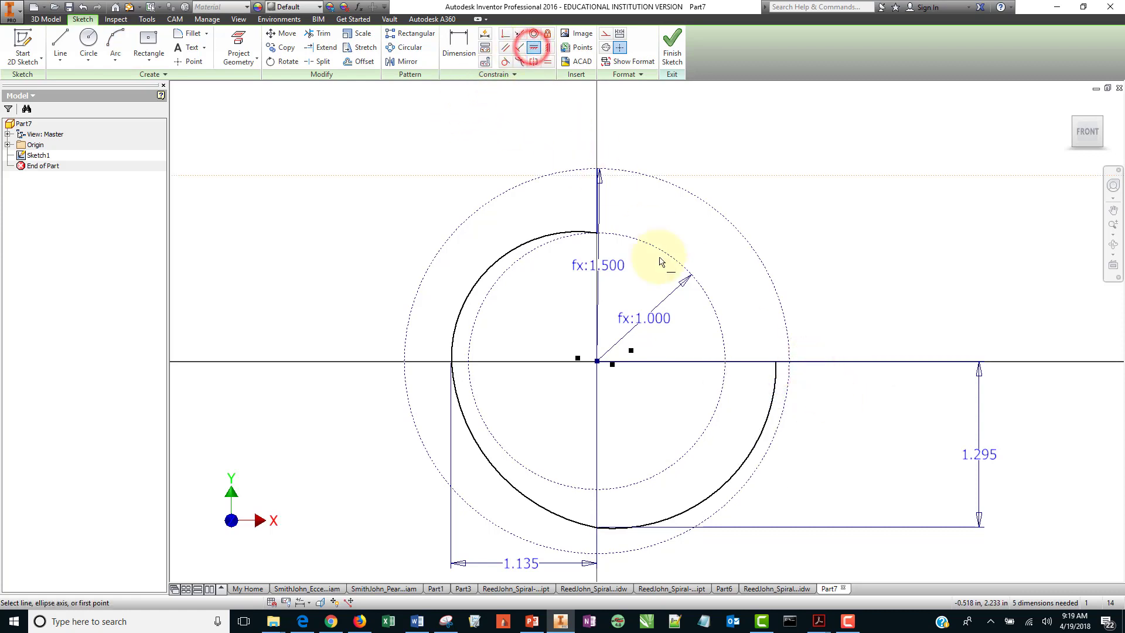
{"action": "left_click", "coordinate": [596, 361]}
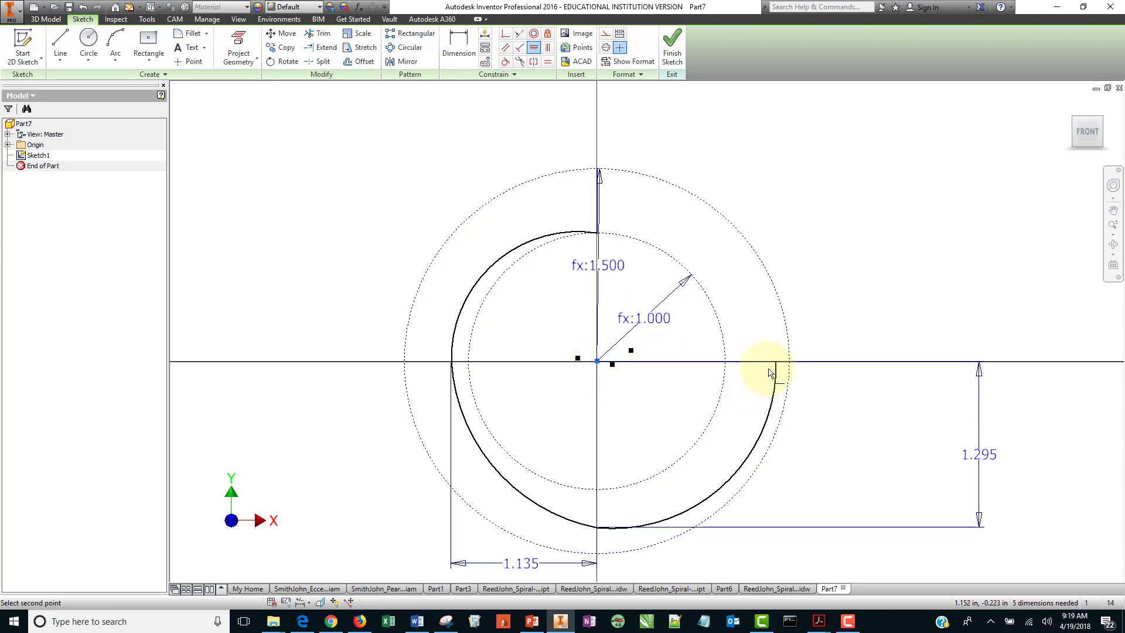
{"action": "left_click", "coordinate": [776, 362]}
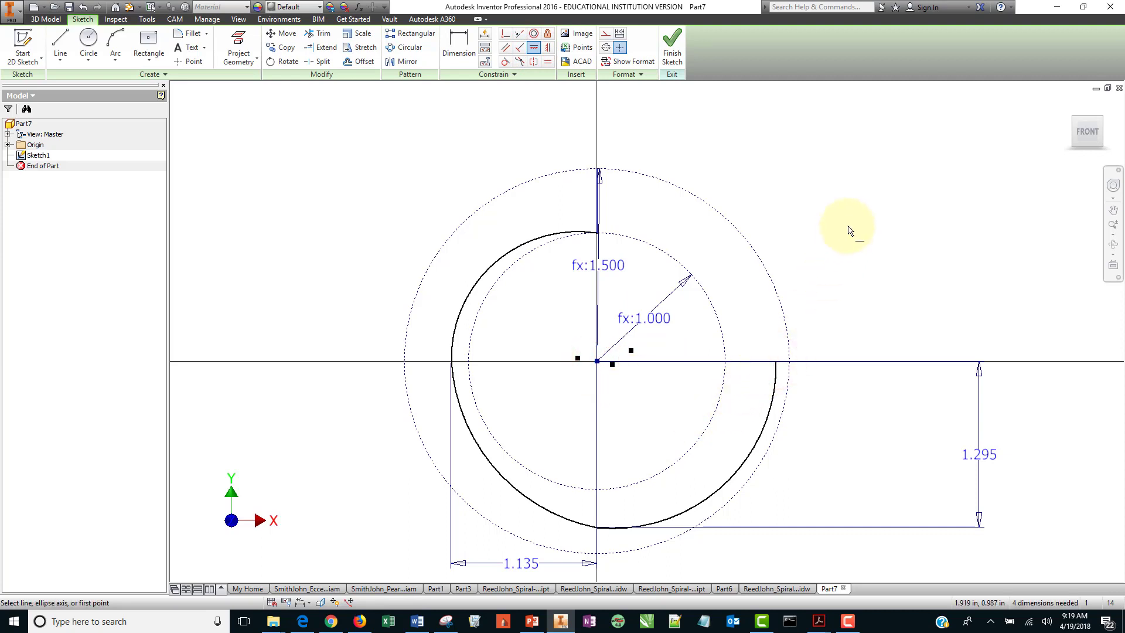
{"action": "right_click", "coordinate": [854, 209]}
{"action": "left_click", "coordinate": [897, 206]}
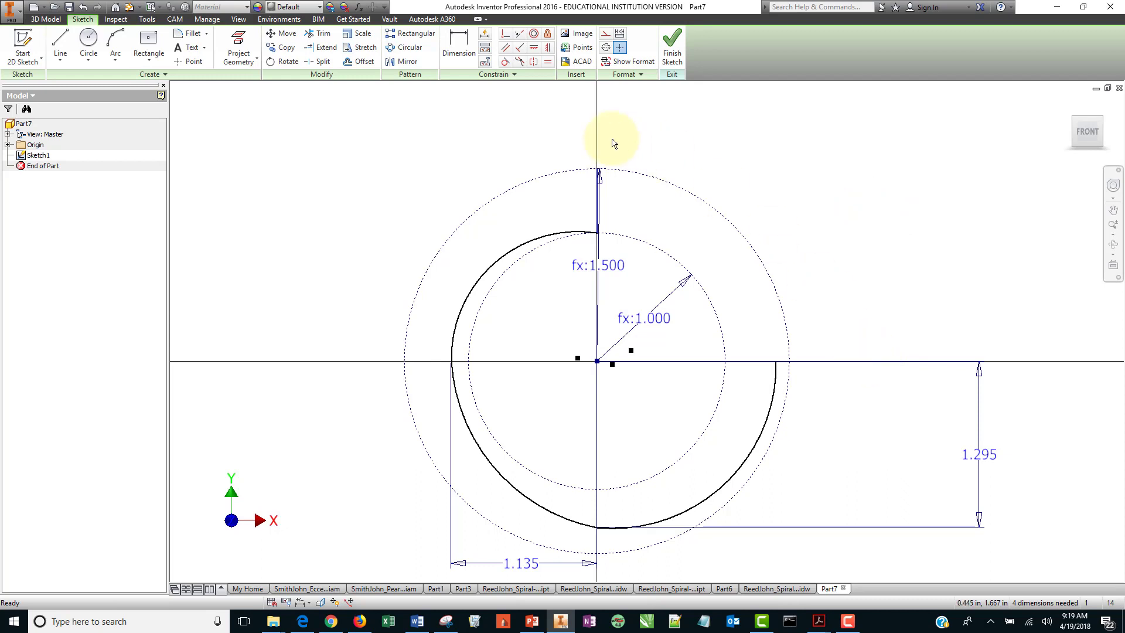
Dimension the horizontal distance from the sketch origin to the third arc's right endpoint.
{"action": "left_click", "coordinate": [456, 49]}
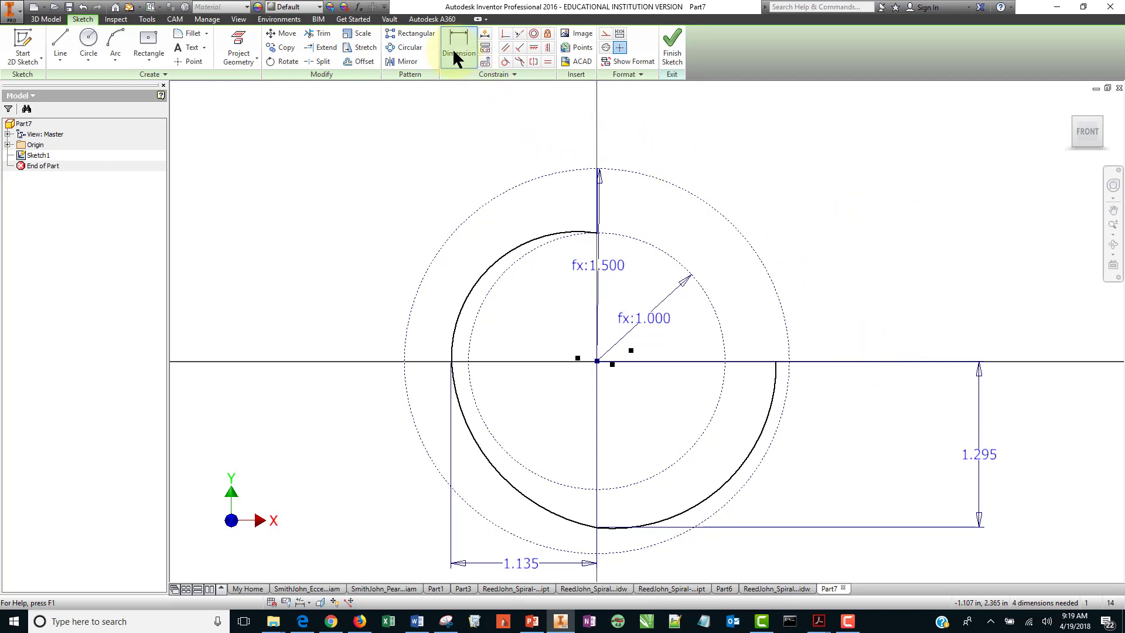
{"action": "left_click", "coordinate": [597, 361]}
{"action": "left_click", "coordinate": [775, 361]}
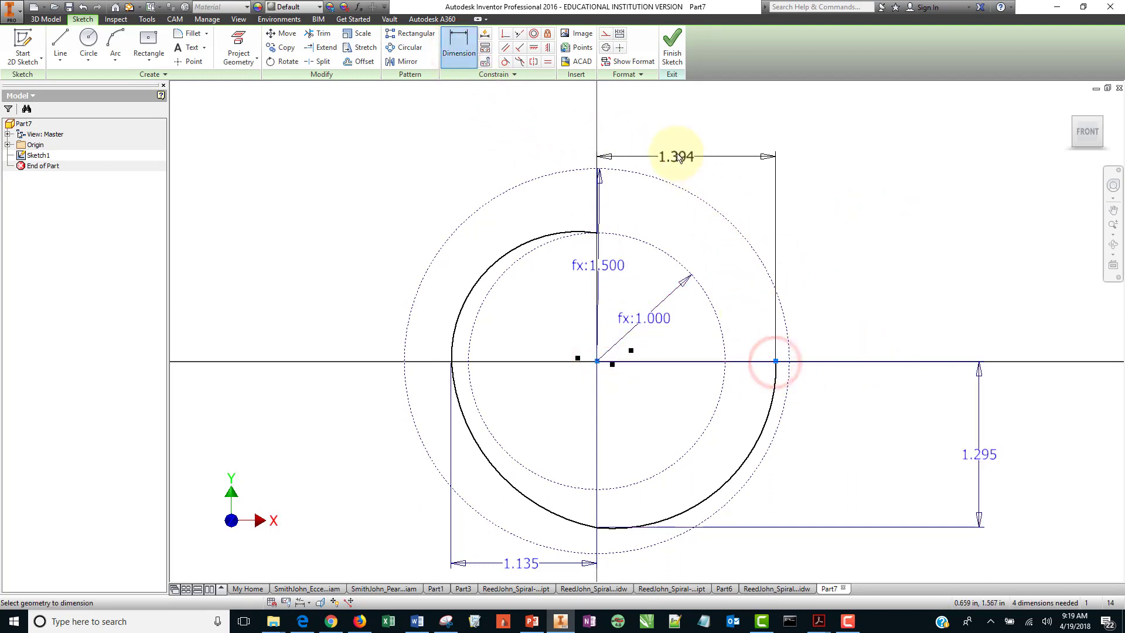
{"action": "left_click", "coordinate": [674, 128]}
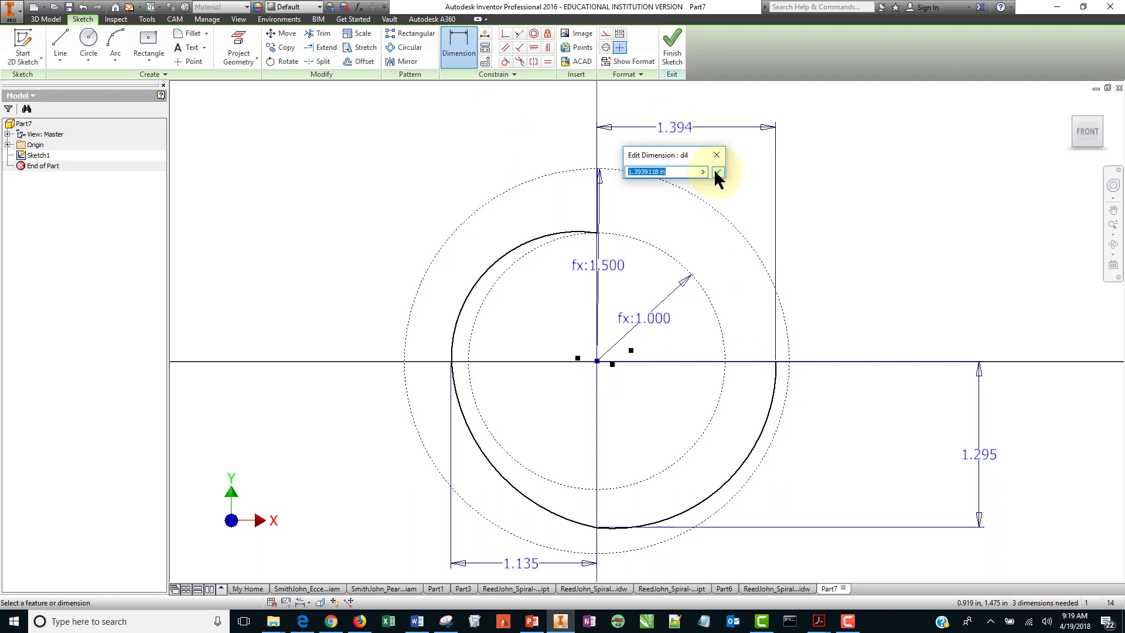
{"action": "key", "text": "Return"}
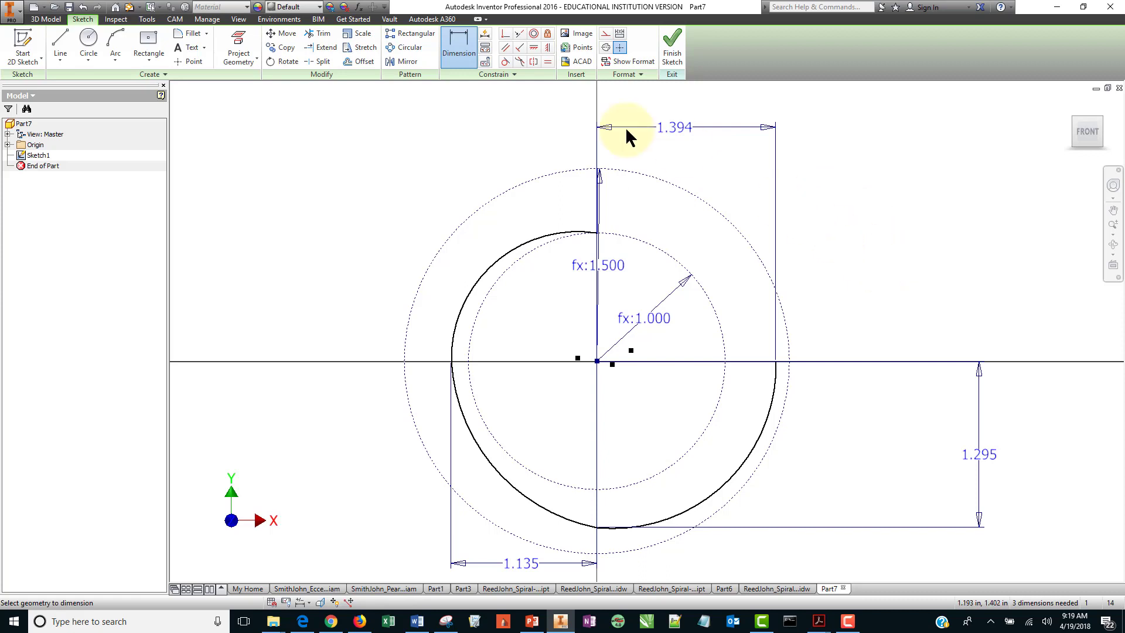
Draw a three-point arc from the third arc's right endpoint on the horizontal axis up to the top end of the vertical line.
{"action": "left_click", "coordinate": [114, 47]}
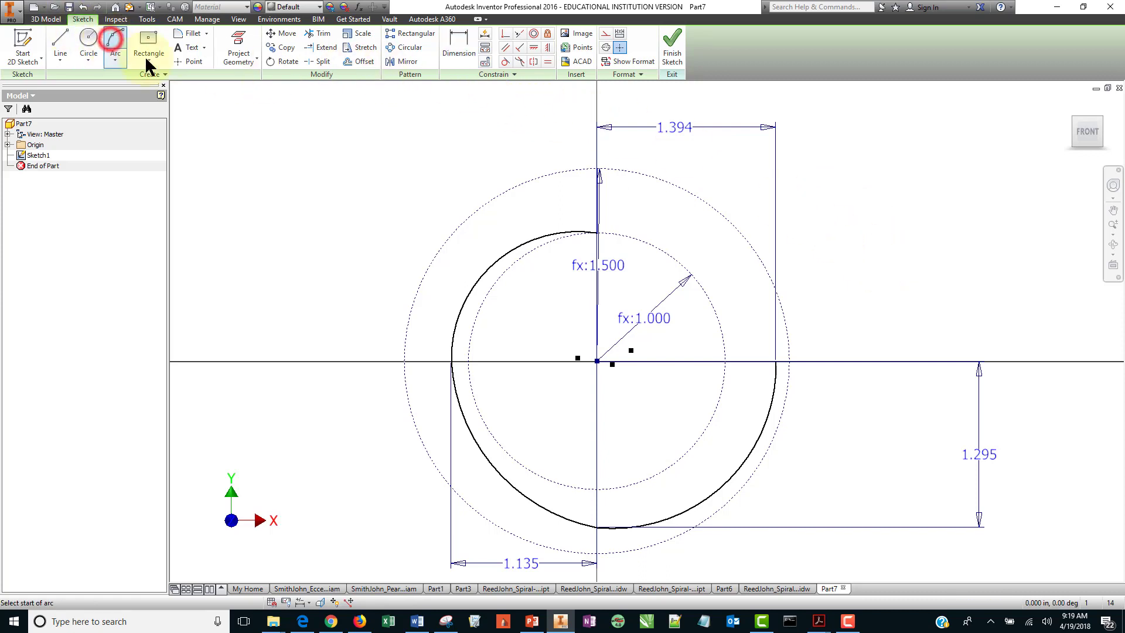
{"action": "left_click", "coordinate": [775, 361]}
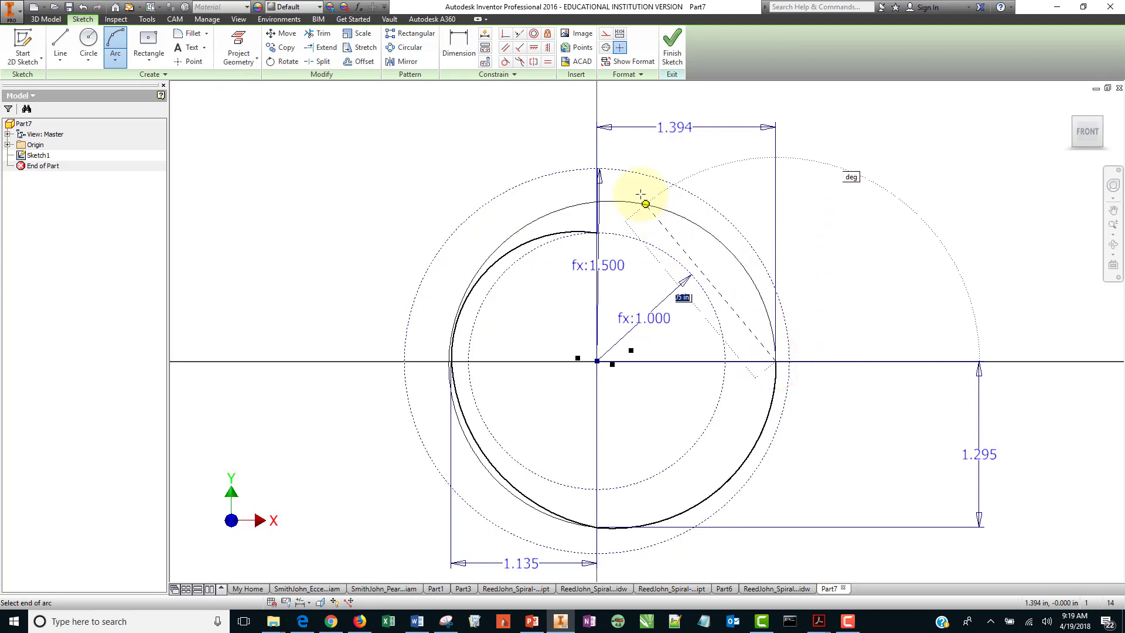
{"action": "left_click", "coordinate": [597, 168]}
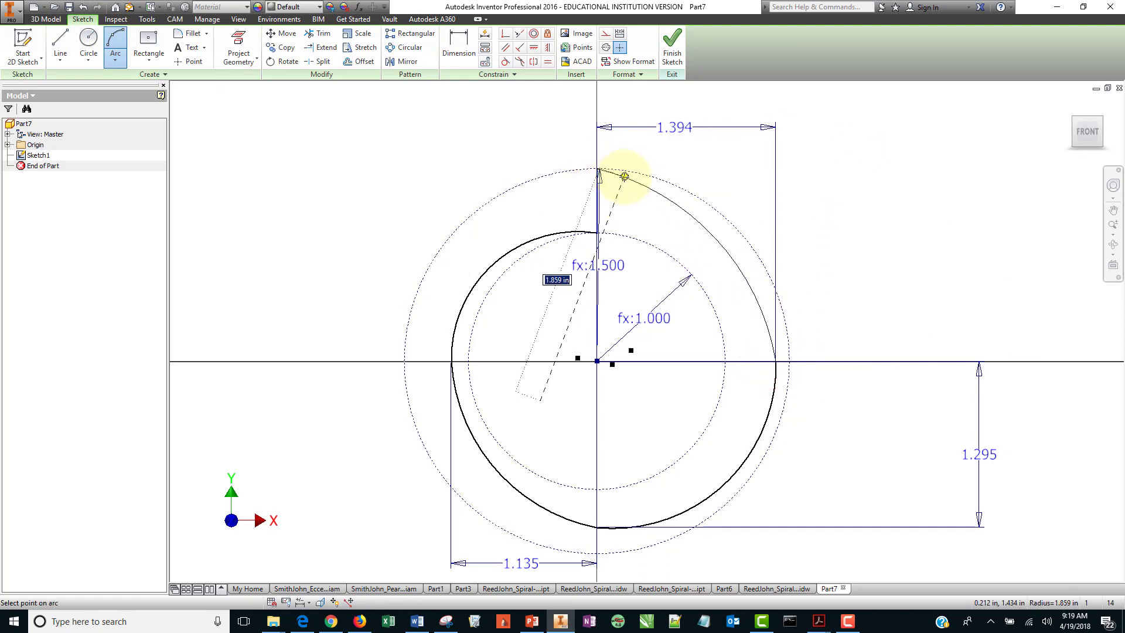
{"action": "left_click", "coordinate": [624, 176]}
{"action": "right_click", "coordinate": [624, 176]}
{"action": "left_click", "coordinate": [656, 174]}
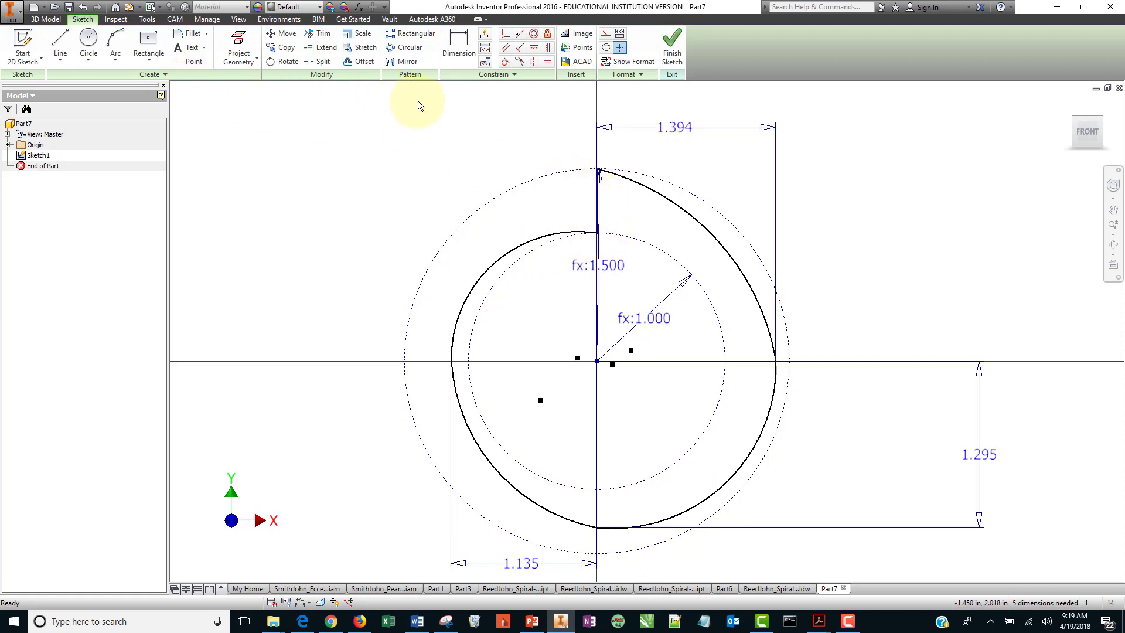
Apply a Tangent constraint between the first arc and the inner 1.000 construction circle.
{"action": "left_click", "coordinate": [505, 61]}
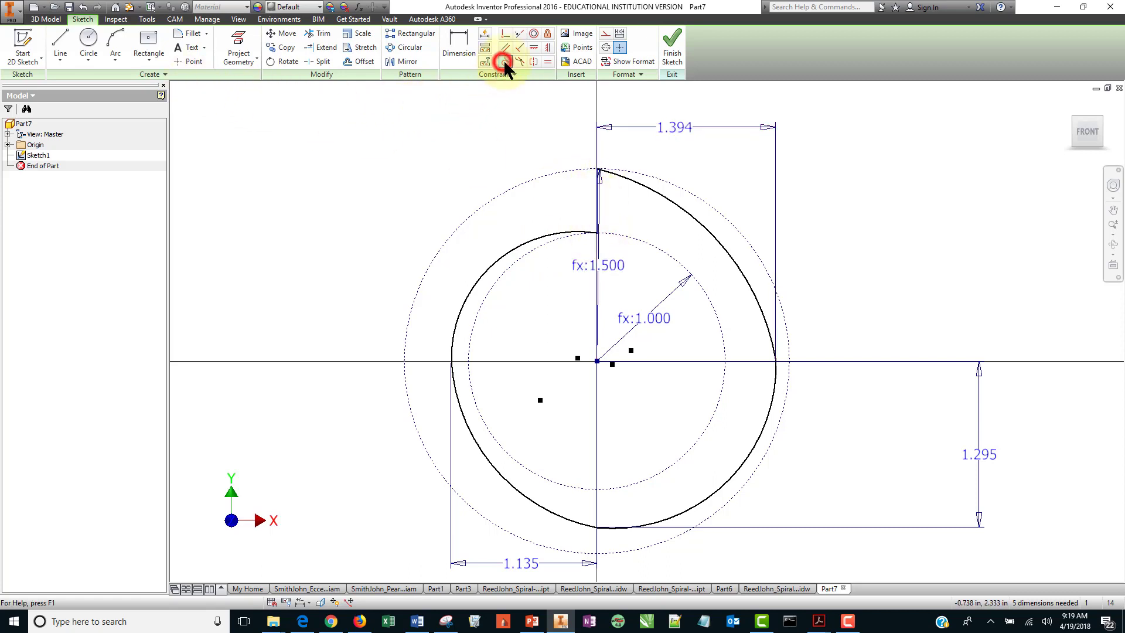
{"action": "left_click", "coordinate": [537, 235]}
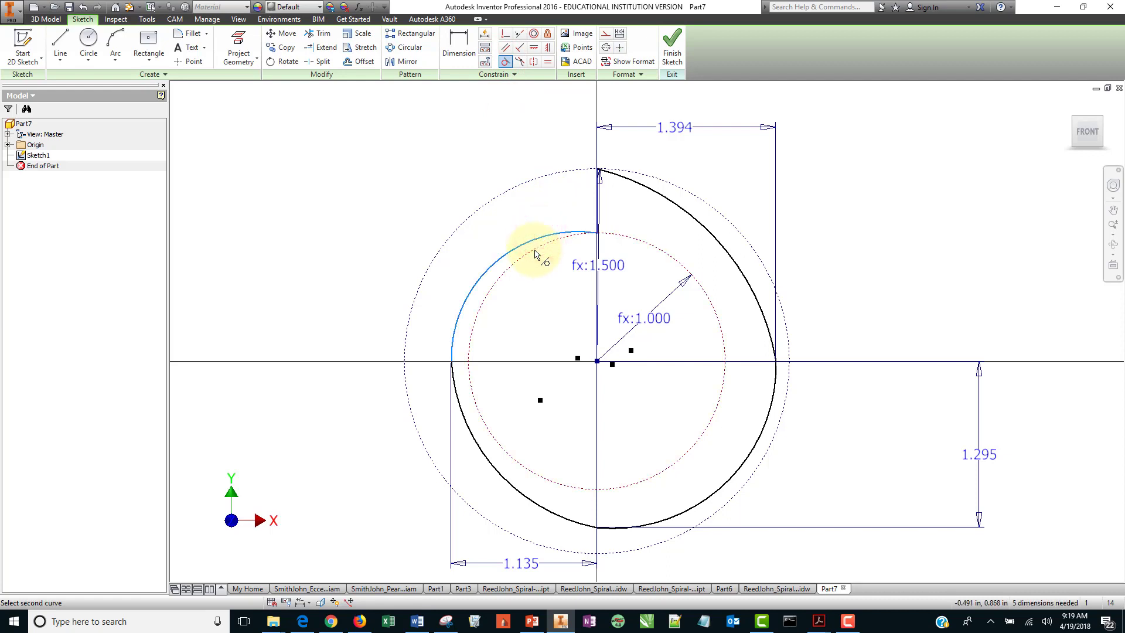
{"action": "left_click", "coordinate": [537, 253]}
{"action": "right_click", "coordinate": [321, 198]}
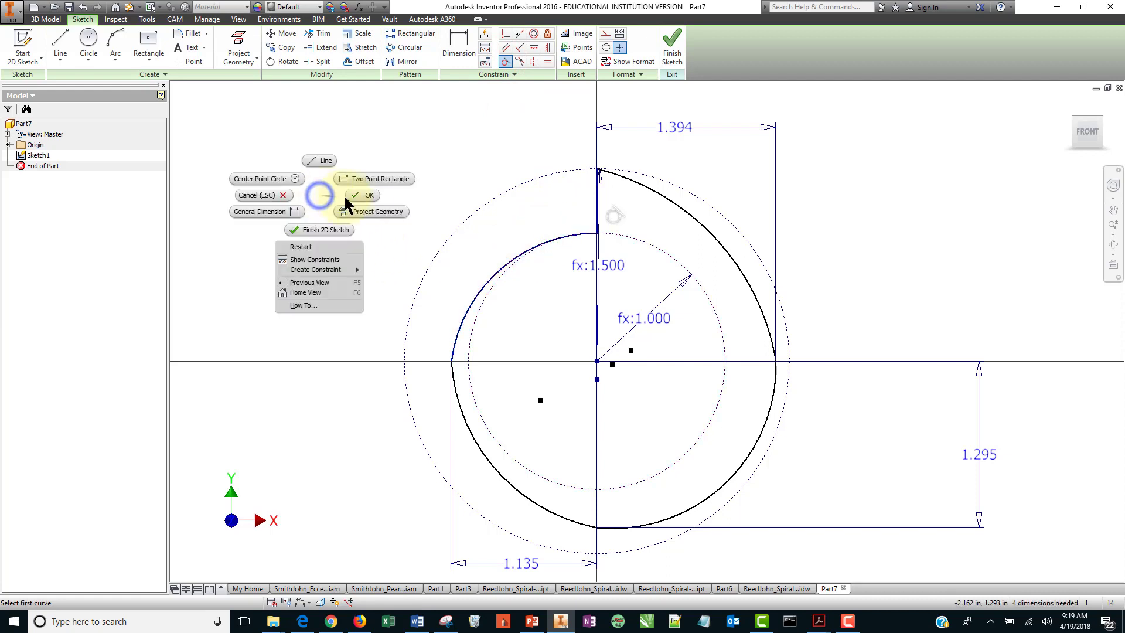
{"action": "left_click", "coordinate": [351, 195]}
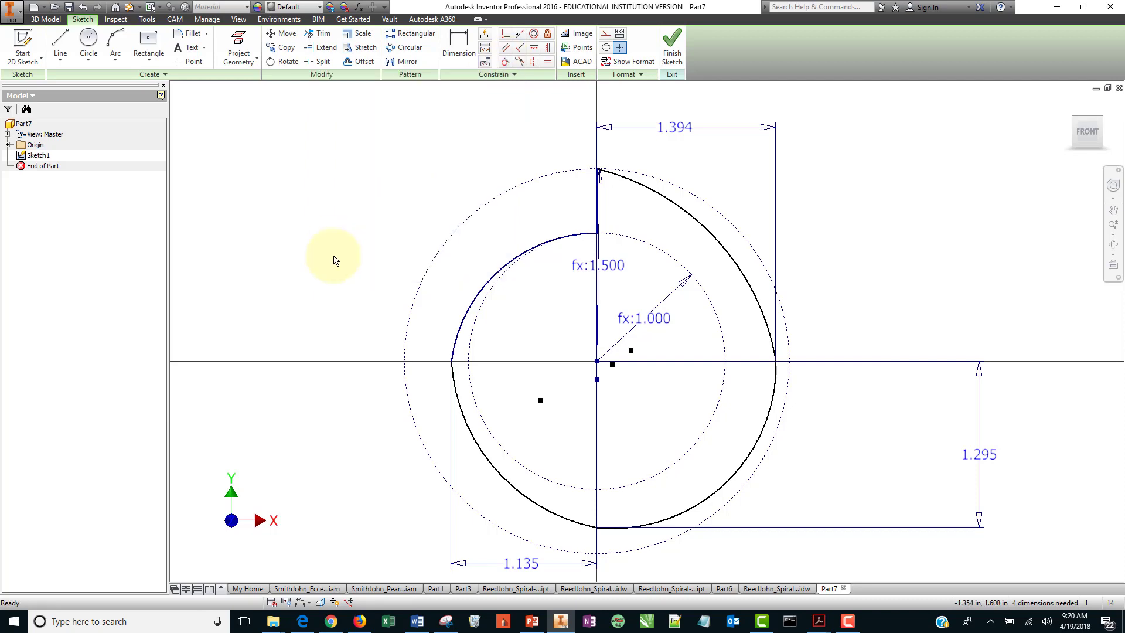
Open the Parameters dialog and rename parameter d0 to r1 and d1 to r2.
{"action": "left_click", "coordinate": [320, 271]}
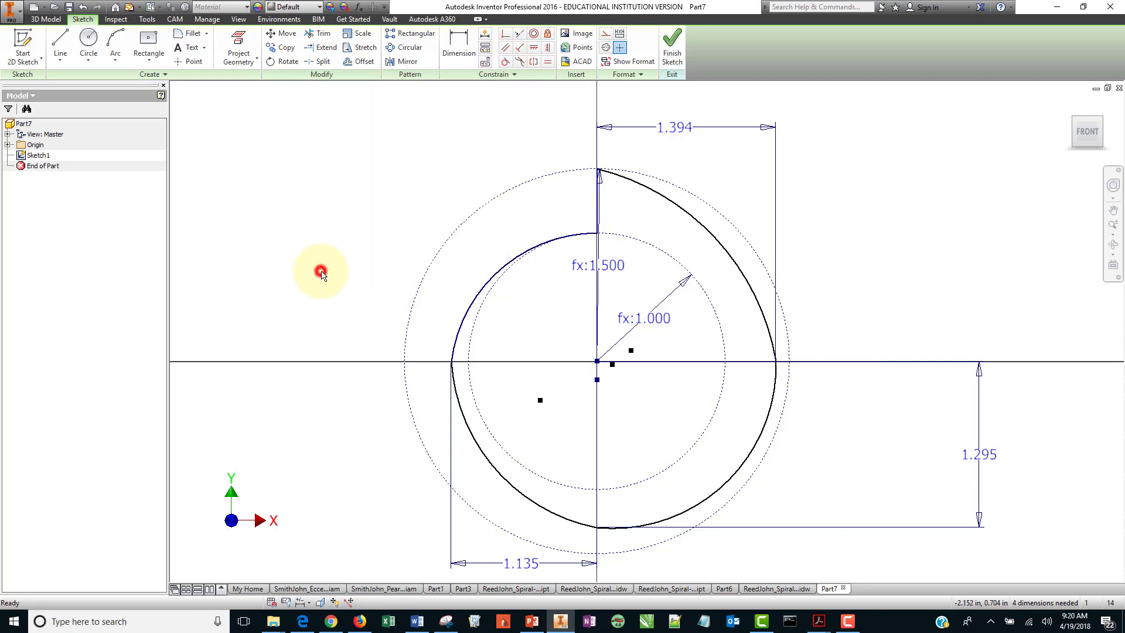
{"action": "left_click", "coordinate": [358, 7]}
{"action": "left_click_drag", "start_coordinate": [320, 96], "coordinate": [330, 41]}
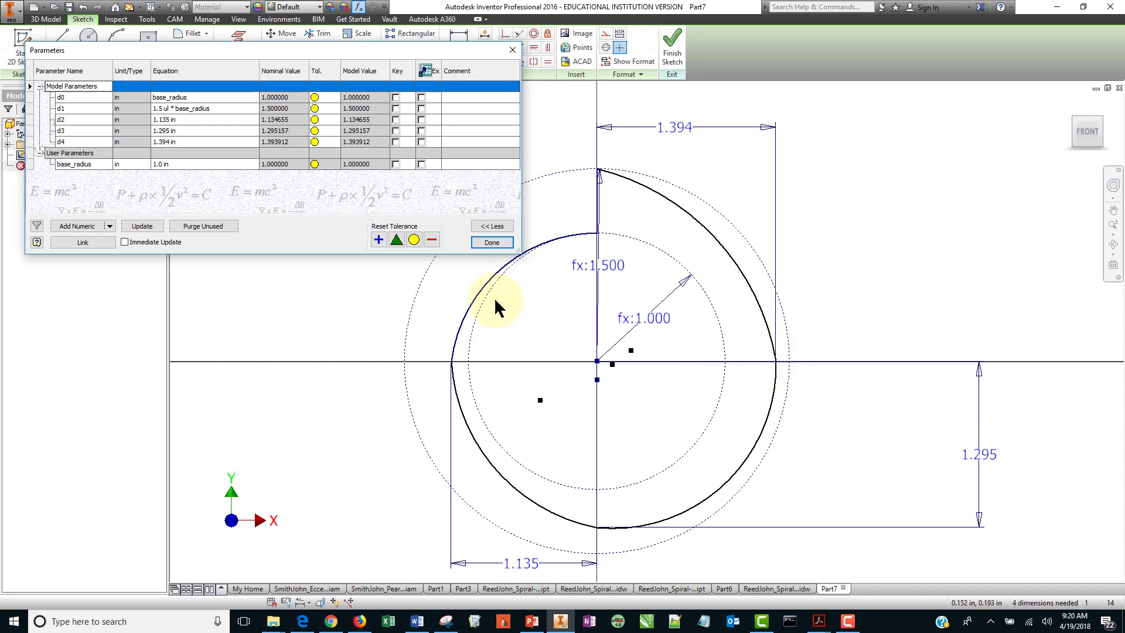
{"action": "left_click_drag", "start_coordinate": [215, 50], "coordinate": [231, 114]}
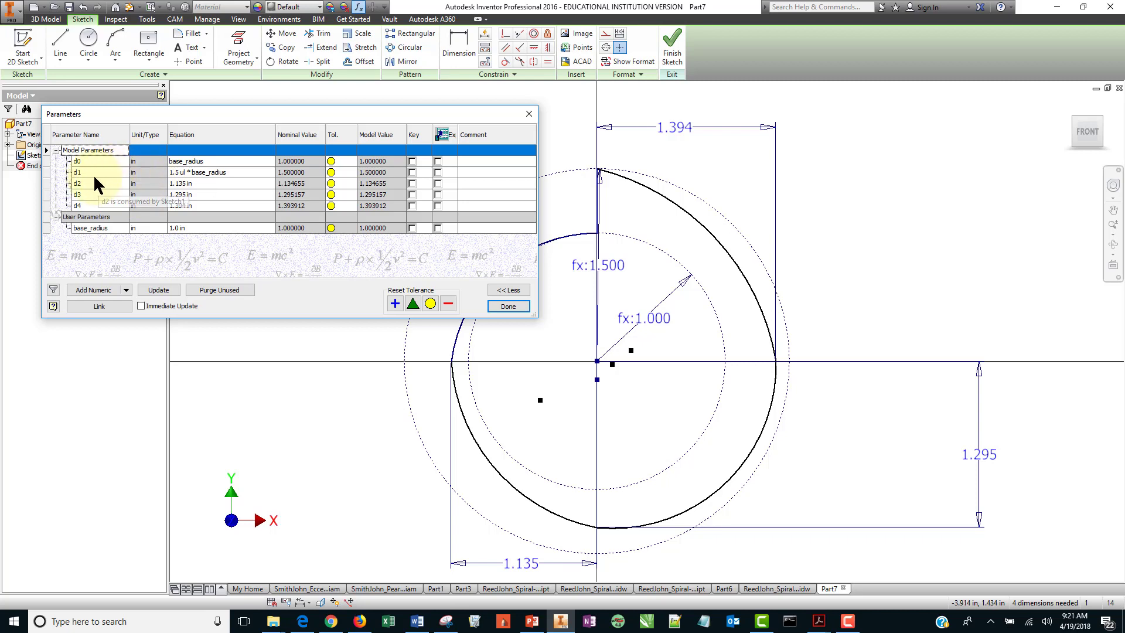
{"action": "double_click", "coordinate": [94, 157]}
{"action": "key", "text": "BackSpace"}
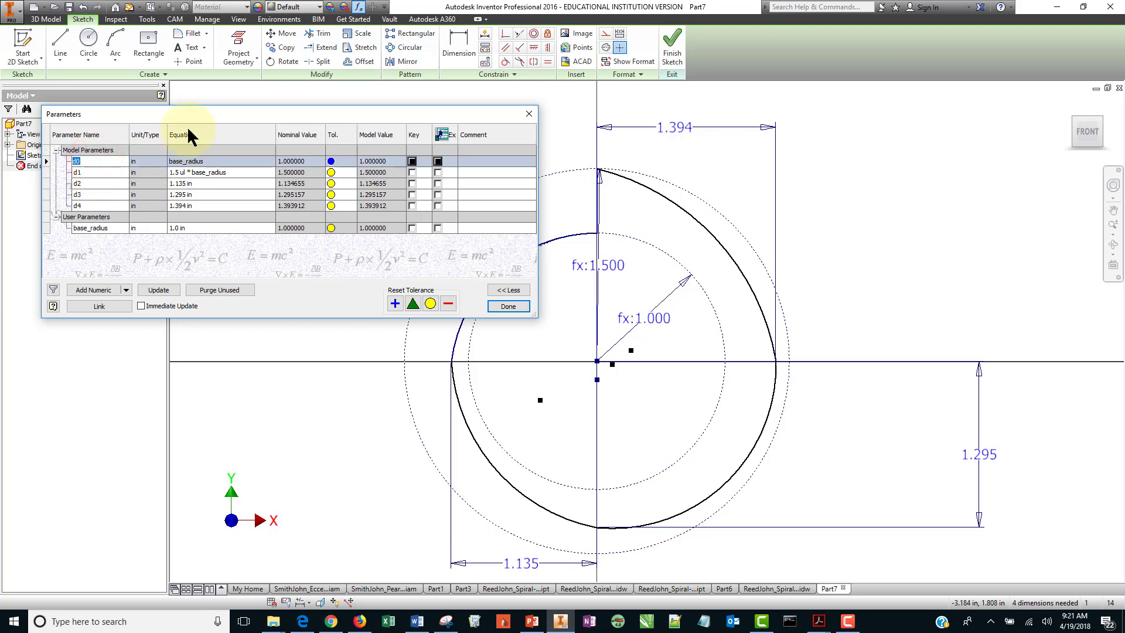
{"action": "type", "text": "r1"}
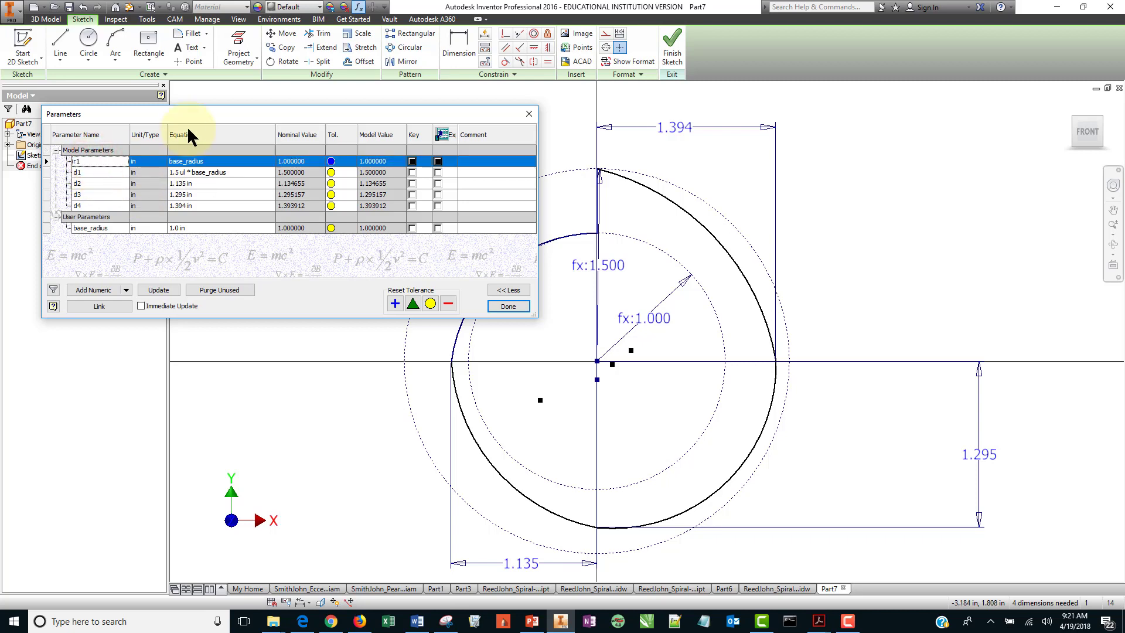
{"action": "double_click", "coordinate": [110, 173]}
{"action": "key", "text": "BackSpace"}
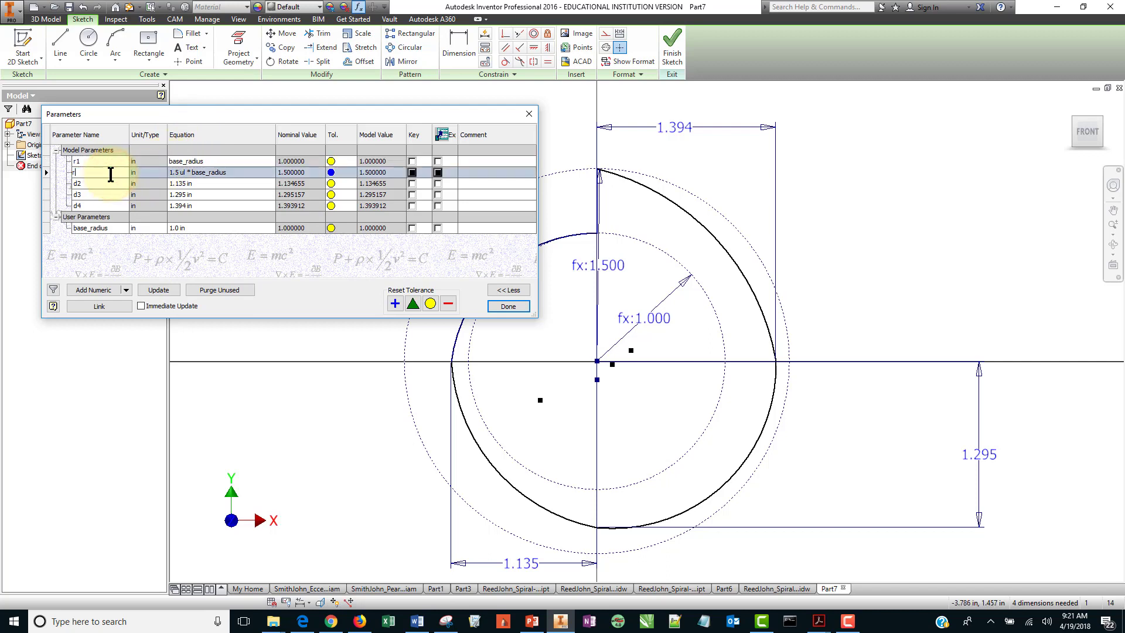
{"action": "type", "text": "r2"}
{"action": "key", "text": "Return"}
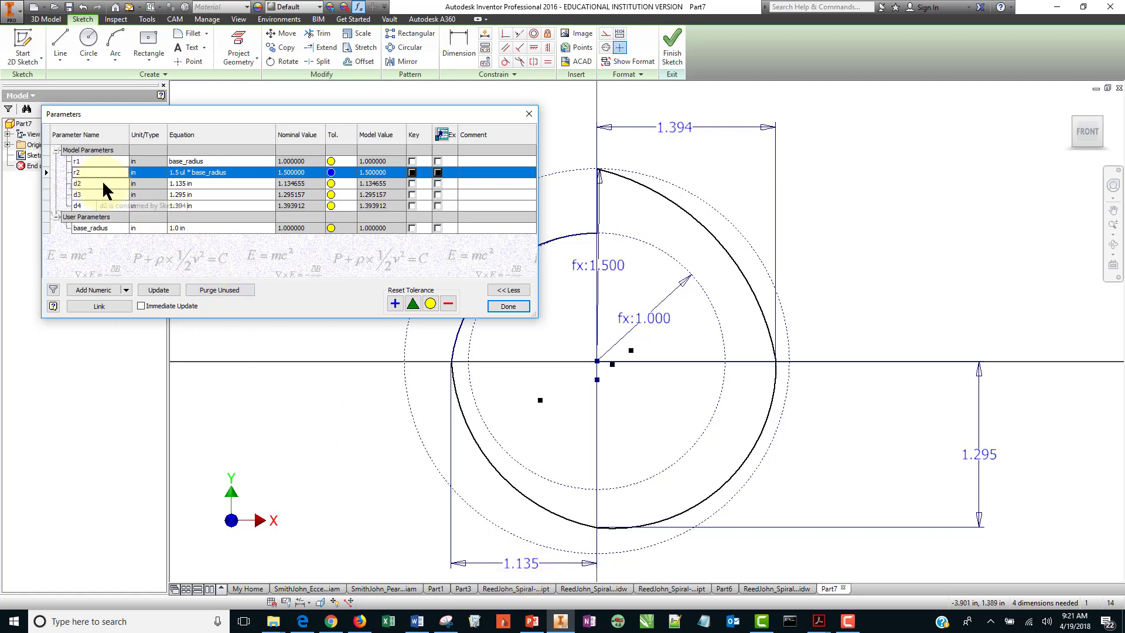
Rename parameters d2, d3 and d4 to arc1, arc2 and arc3.
{"action": "left_click", "coordinate": [189, 183]}
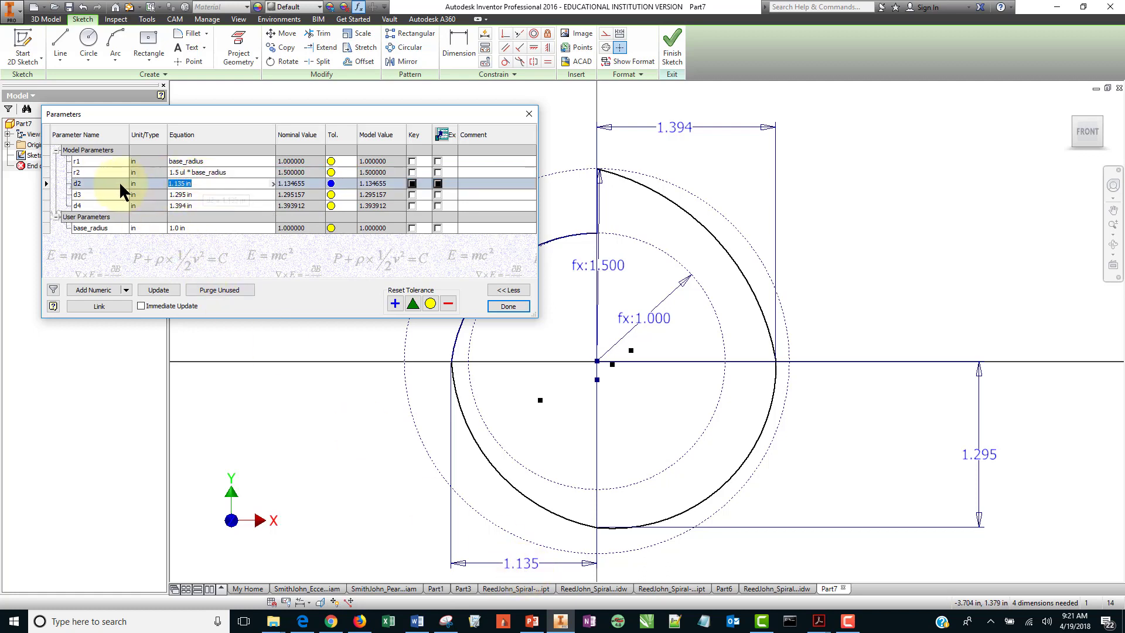
{"action": "left_click", "coordinate": [108, 183]}
{"action": "type", "text": "arc1"}
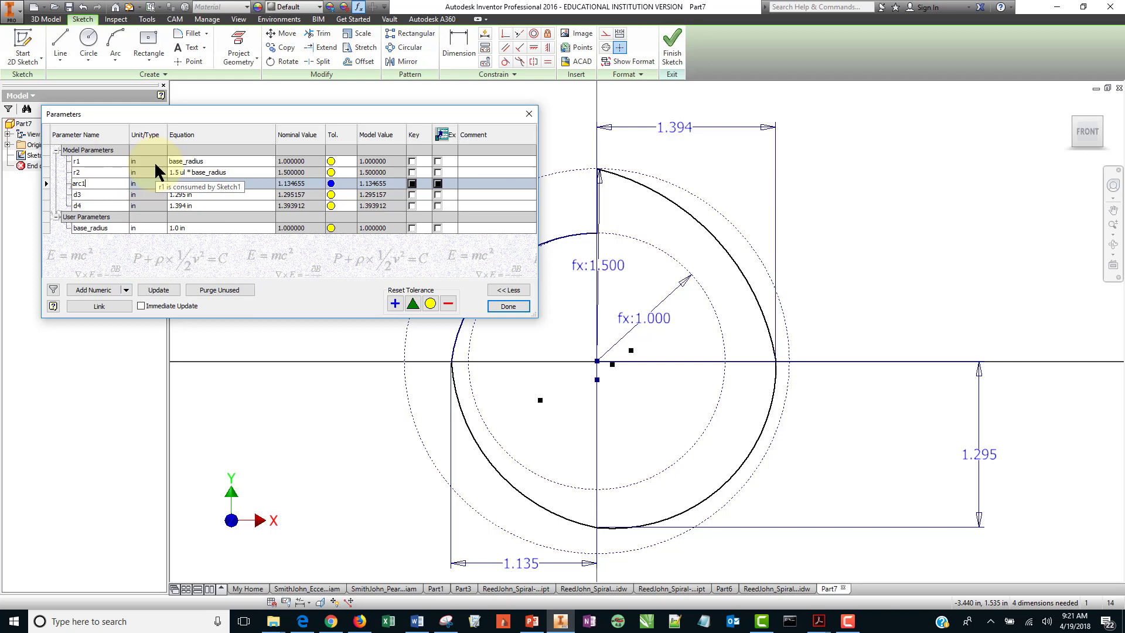
{"action": "key", "text": "Return"}
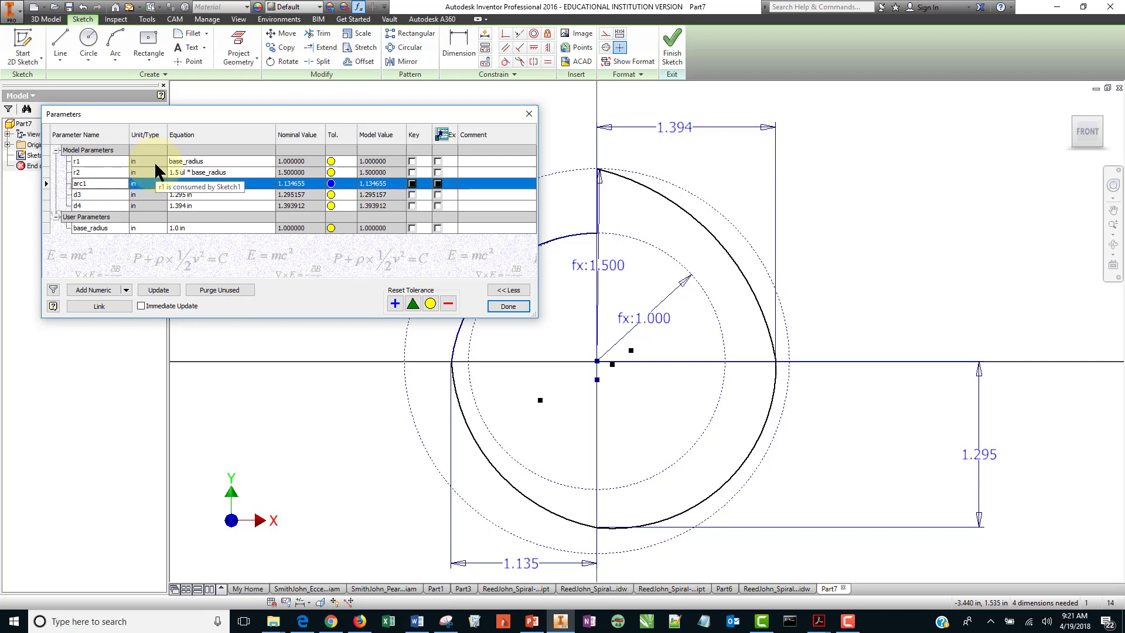
{"action": "left_click", "coordinate": [94, 195]}
{"action": "type", "text": "ar"}
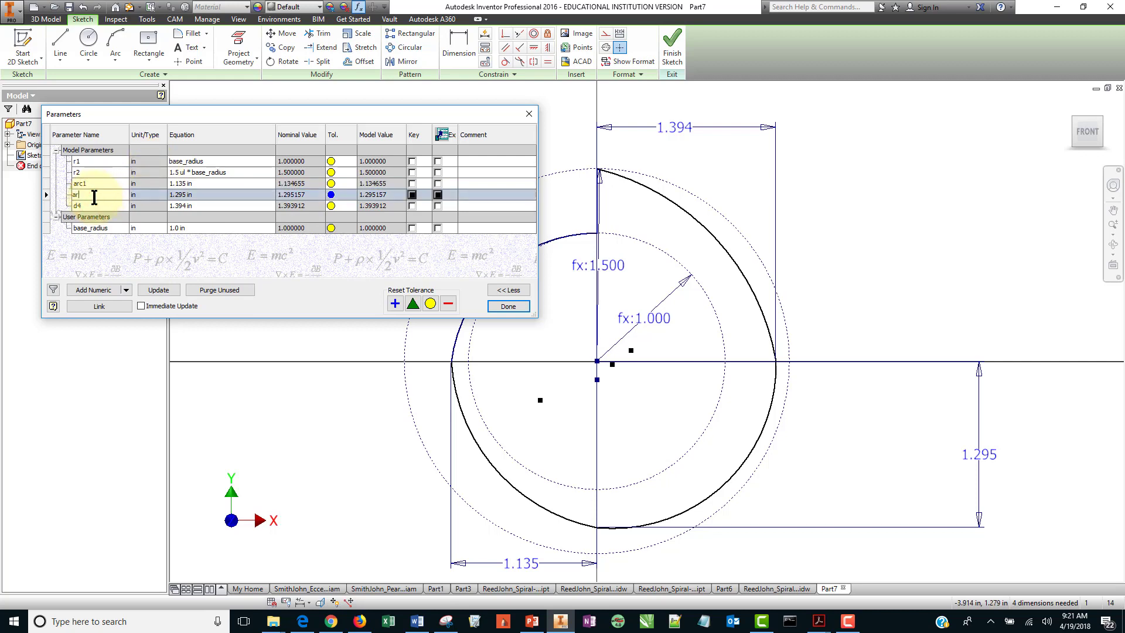
{"action": "type", "text": "c2"}
{"action": "key", "text": "Return"}
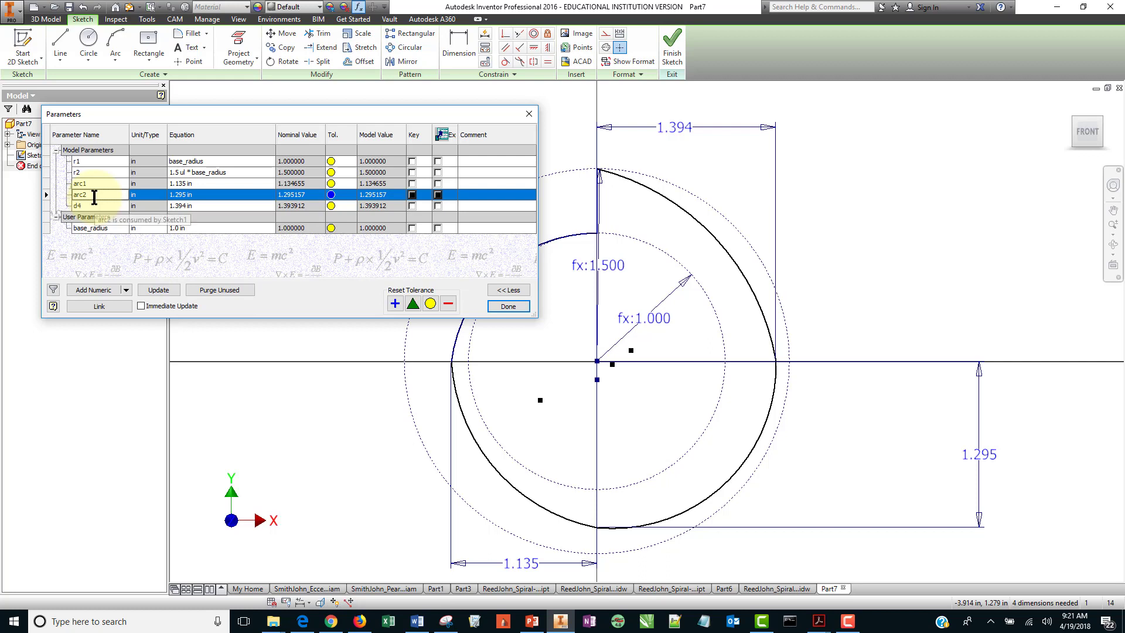
{"action": "left_click", "coordinate": [111, 205]}
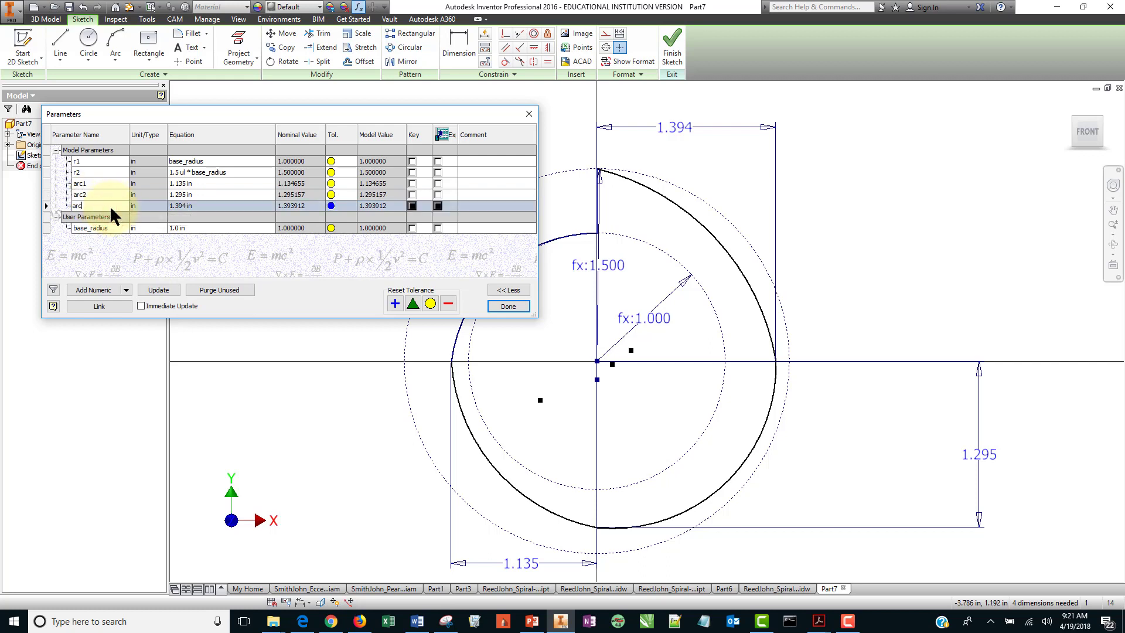
{"action": "type", "text": "arc3"}
{"action": "key", "text": "Return"}
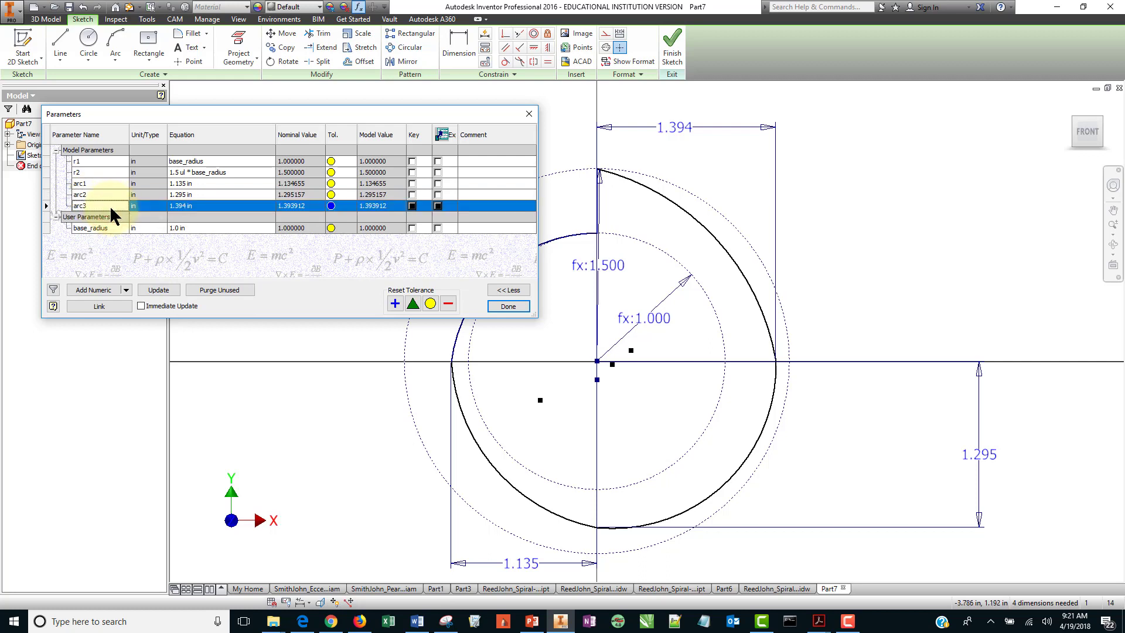
Add the comments "smaller radius" to r1 and "larger radius" to r2.
{"action": "left_click", "coordinate": [481, 160]}
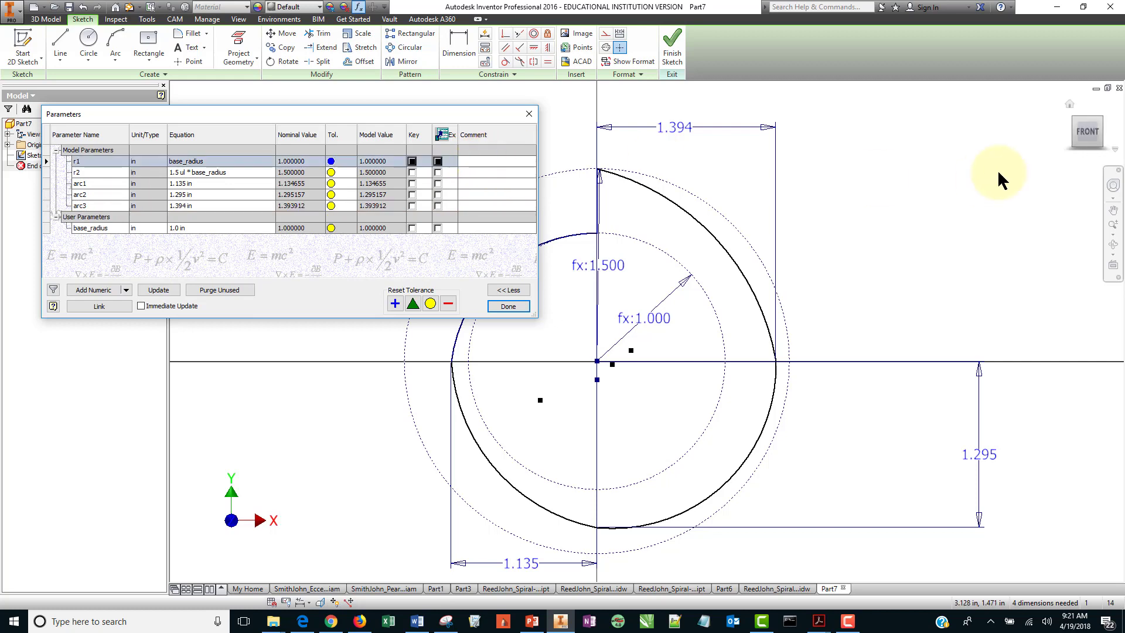
{"action": "type", "text": "smaller radius"}
{"action": "key", "text": "Return"}
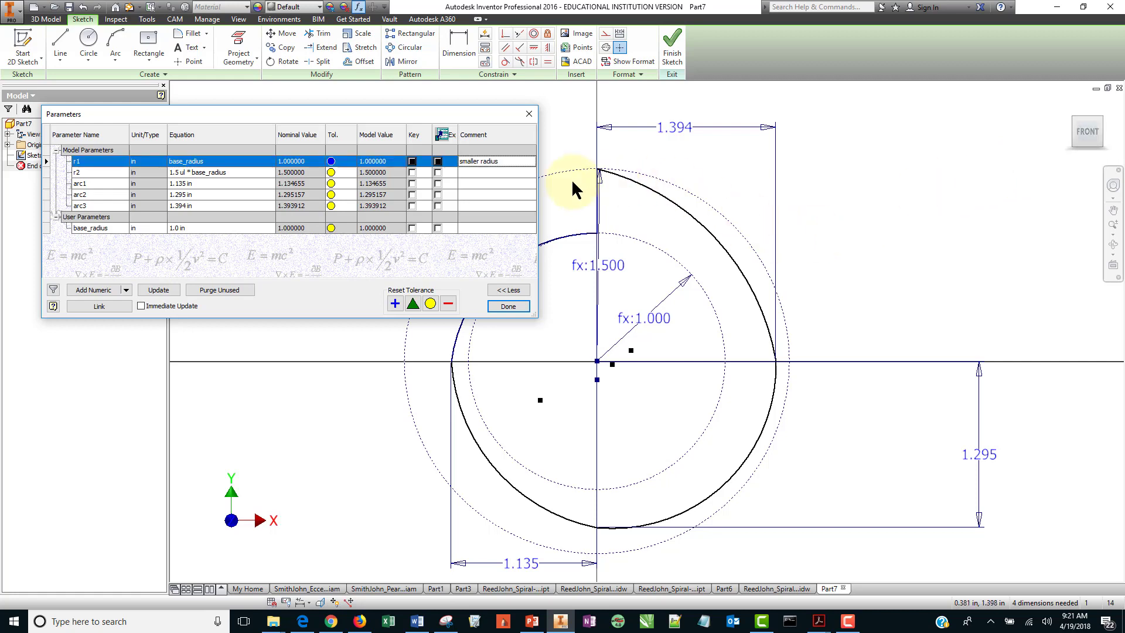
{"action": "left_click", "coordinate": [510, 173]}
{"action": "type", "text": "larger radi"}
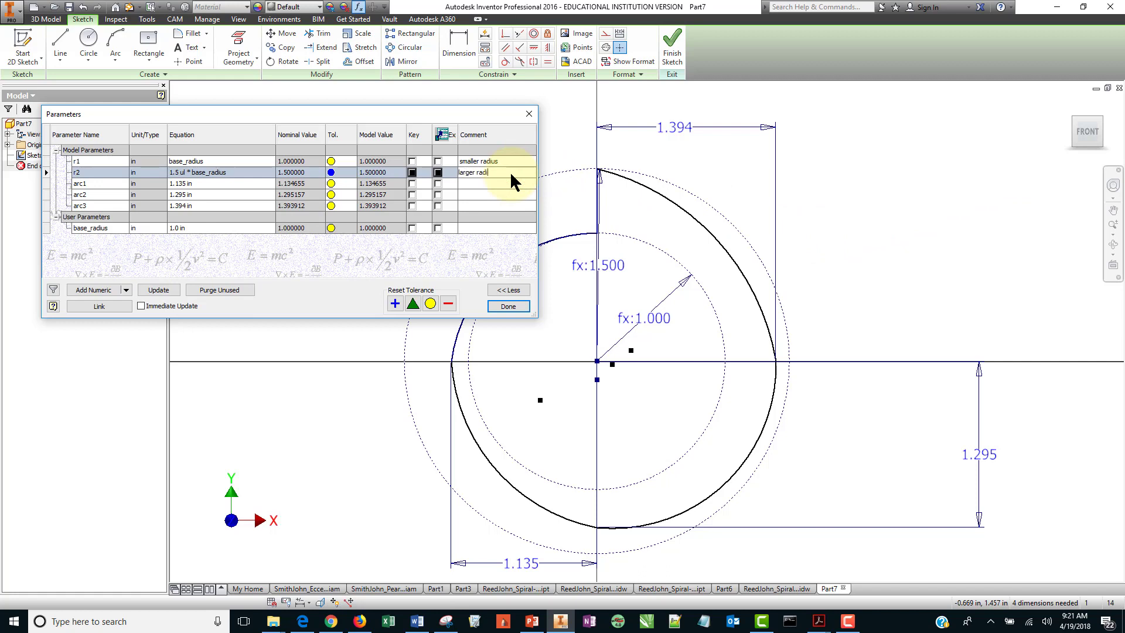
{"action": "type", "text": "us"}
{"action": "key", "text": "Return"}
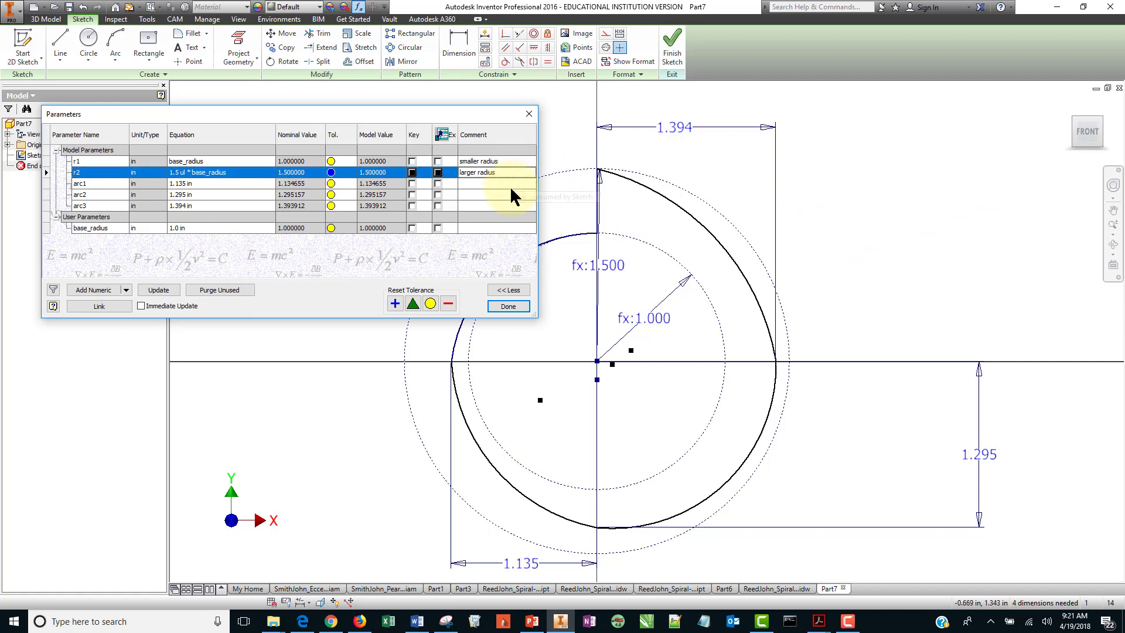
Add the comments "small arc" to arc1, "middle arc" to arc2 and "large arc" to arc3.
{"action": "left_click", "coordinate": [510, 184]}
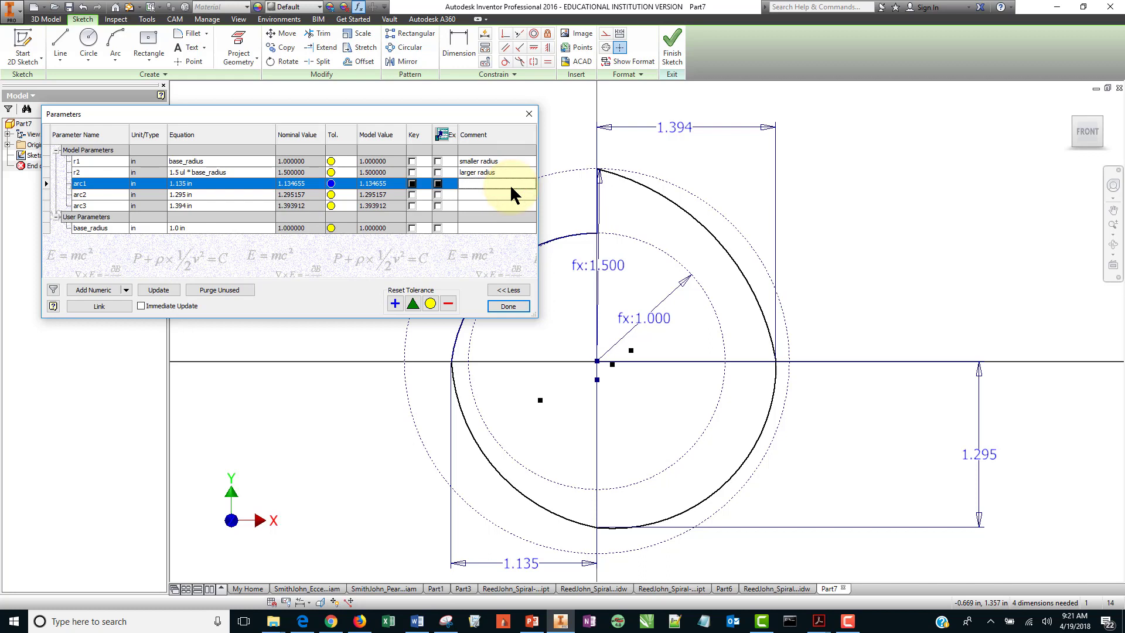
{"action": "type", "text": "sma"}
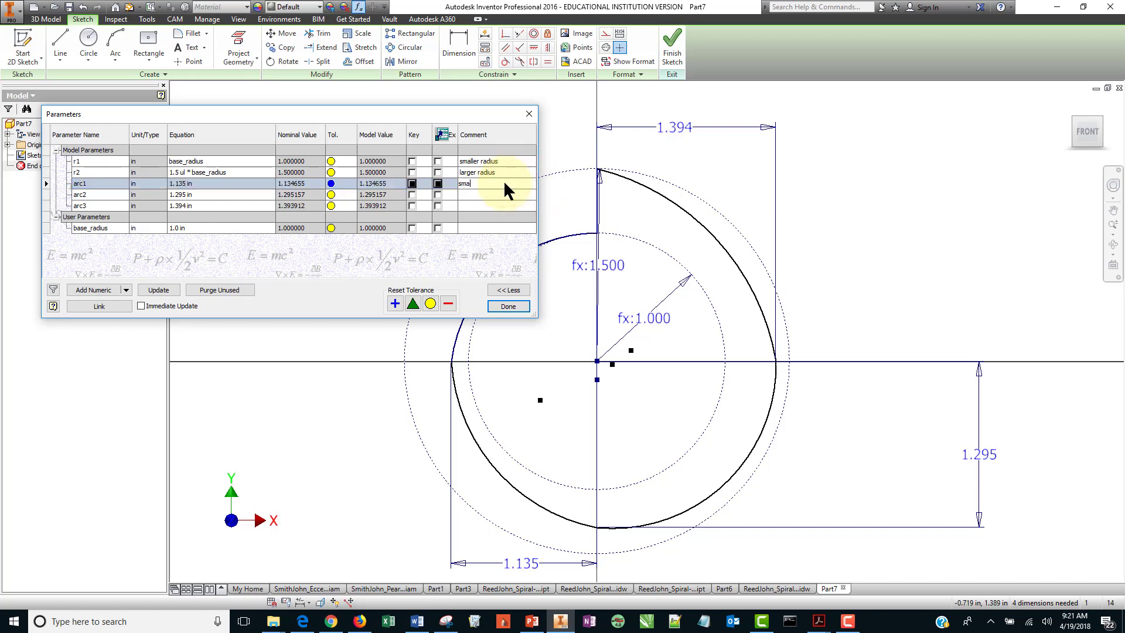
{"action": "type", "text": "ll arc"}
{"action": "key", "text": "Return"}
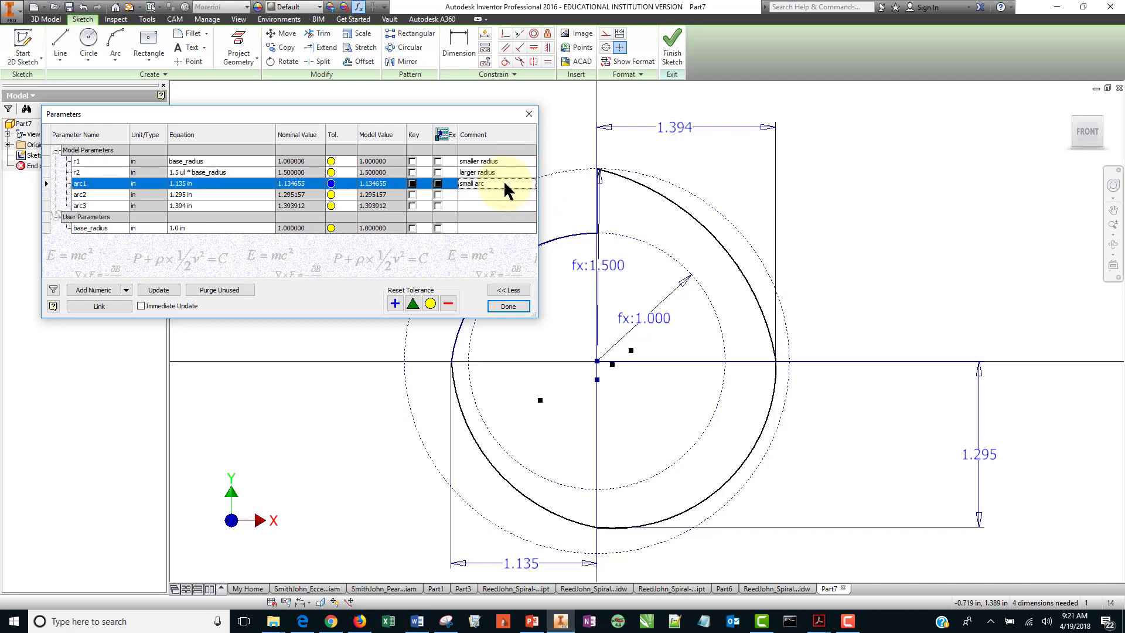
{"action": "left_click", "coordinate": [510, 194]}
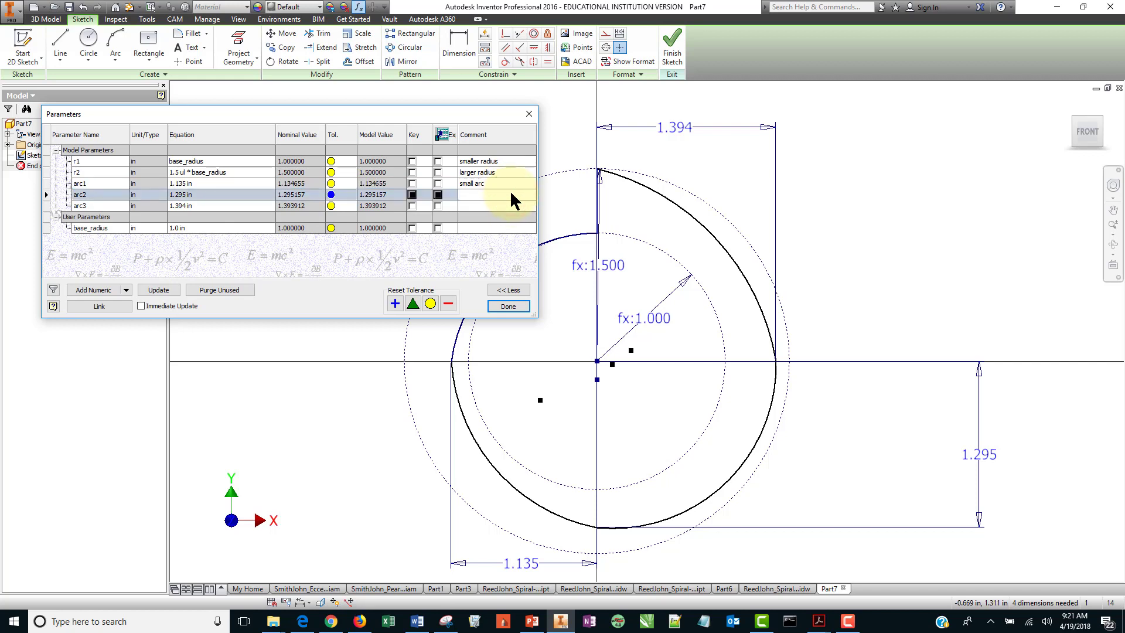
{"action": "type", "text": "middle arc"}
{"action": "key", "text": "Return"}
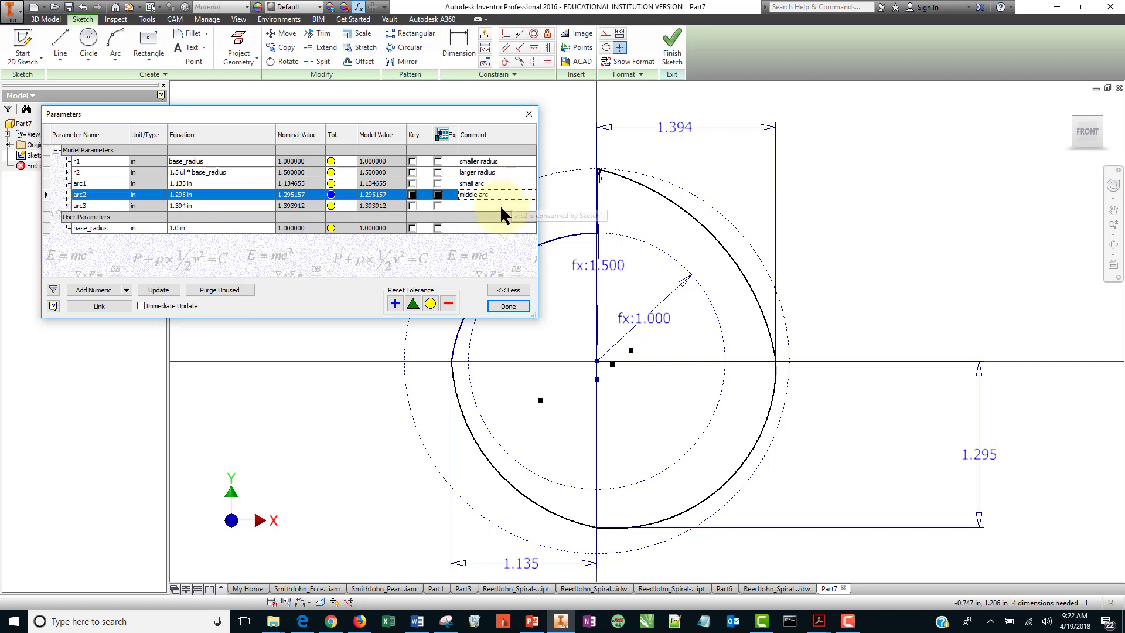
{"action": "left_click", "coordinate": [503, 205]}
{"action": "type", "text": "large arc"}
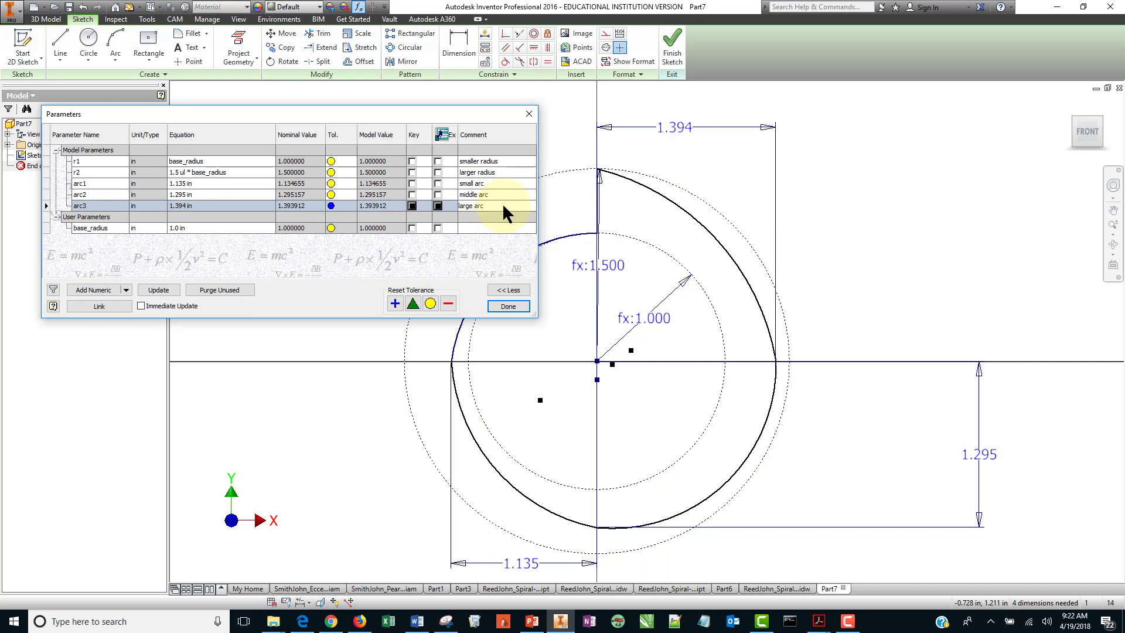
{"action": "key", "text": "Return"}
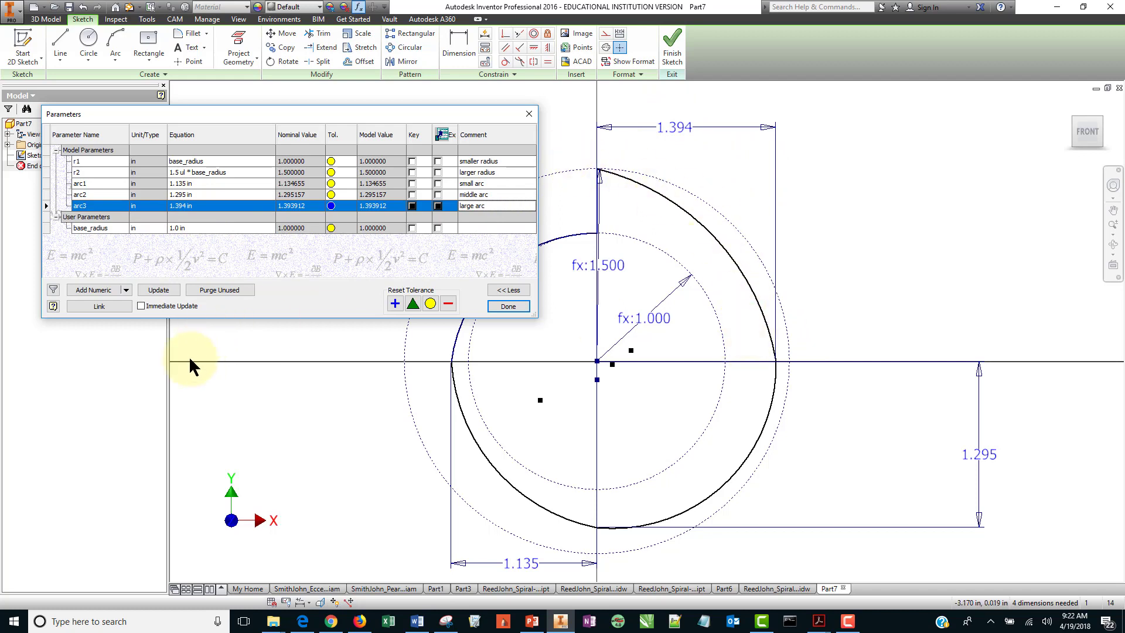
Set the arc1 equation to r1+.25*(r2-r1).
{"action": "left_click", "coordinate": [201, 182]}
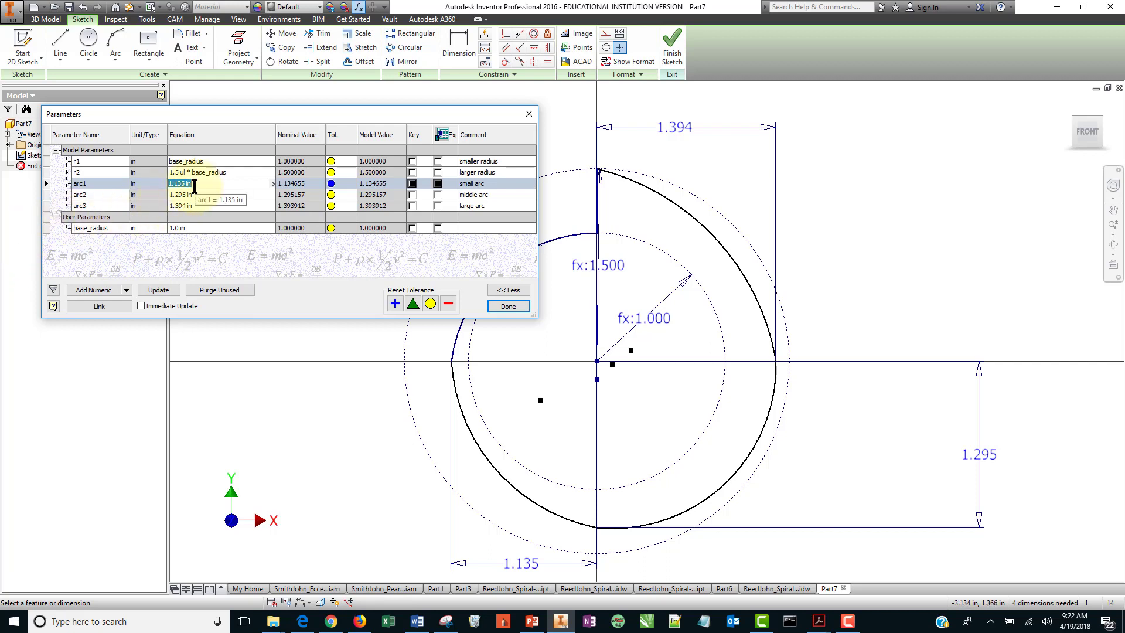
{"action": "type", "text": "r1+.25*(r2-r1)"}
{"action": "key", "text": "Return"}
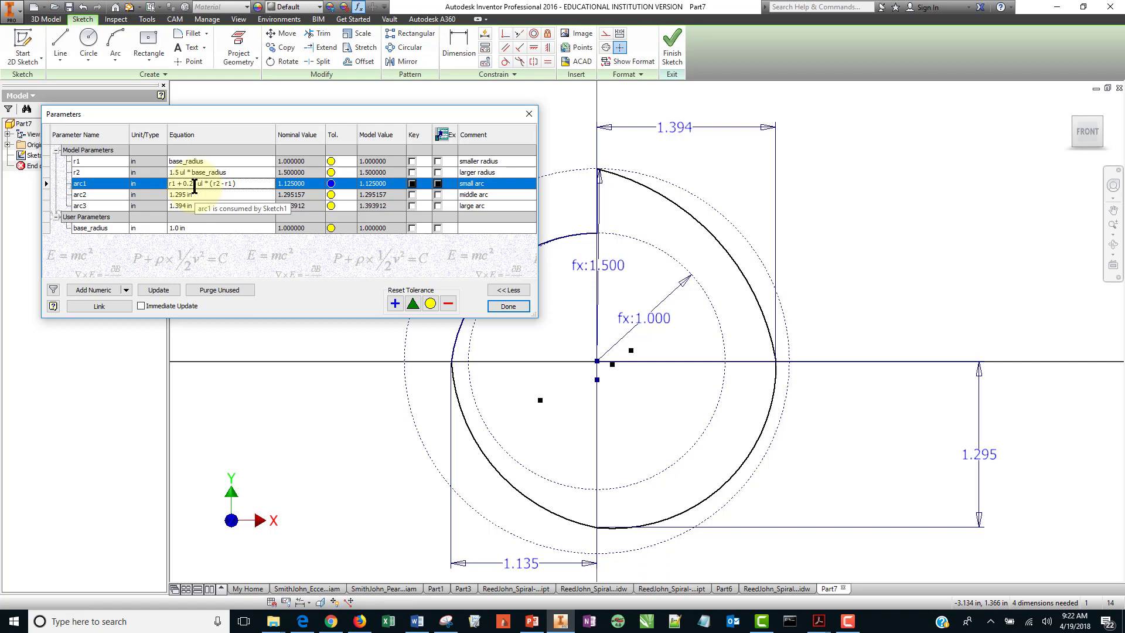
Copy the arc1 equation into the arc2 and arc3 equations.
{"action": "left_click", "coordinate": [249, 182]}
{"action": "key", "text": "ctrl+c"}
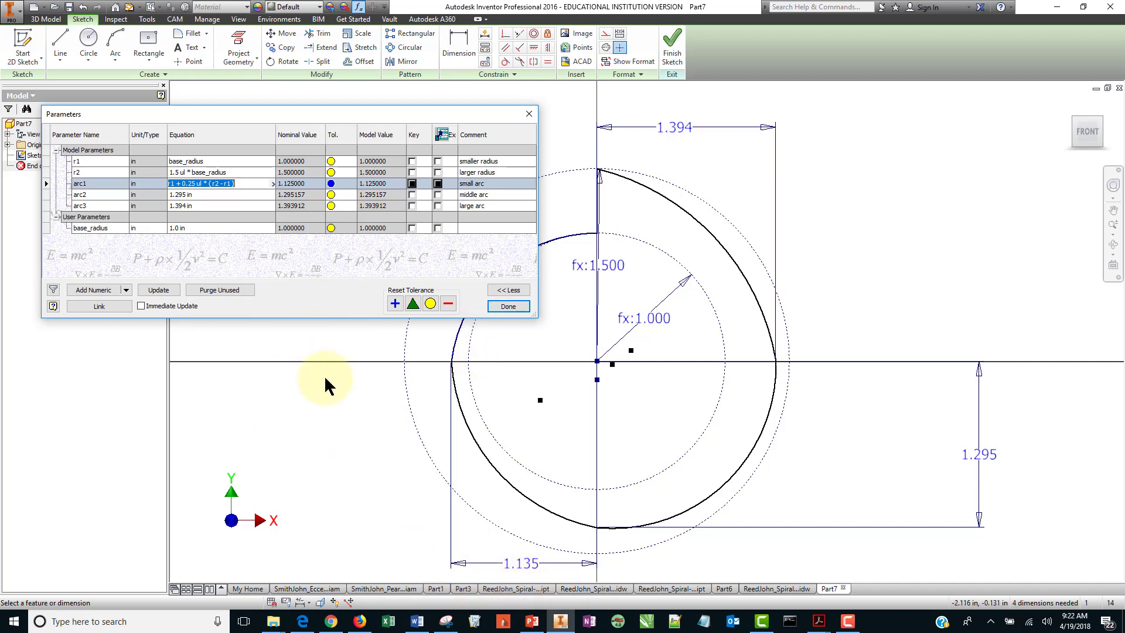
{"action": "left_click", "coordinate": [198, 194]}
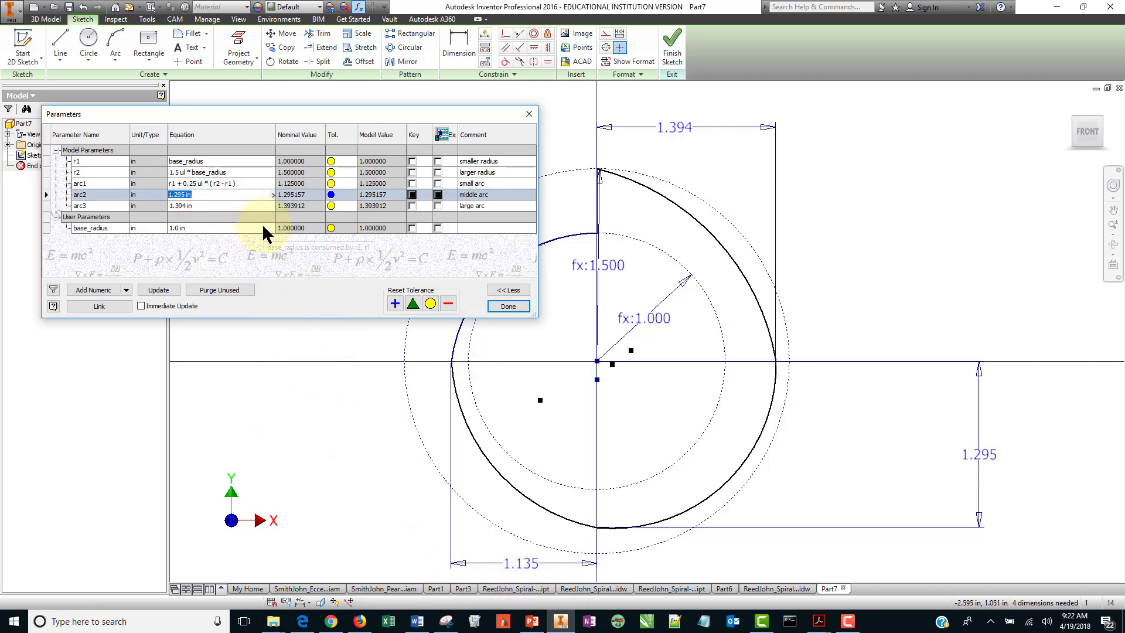
{"action": "key", "text": "ctrl+v"}
{"action": "left_click", "coordinate": [226, 205]}
{"action": "key", "text": "ctrl+v"}
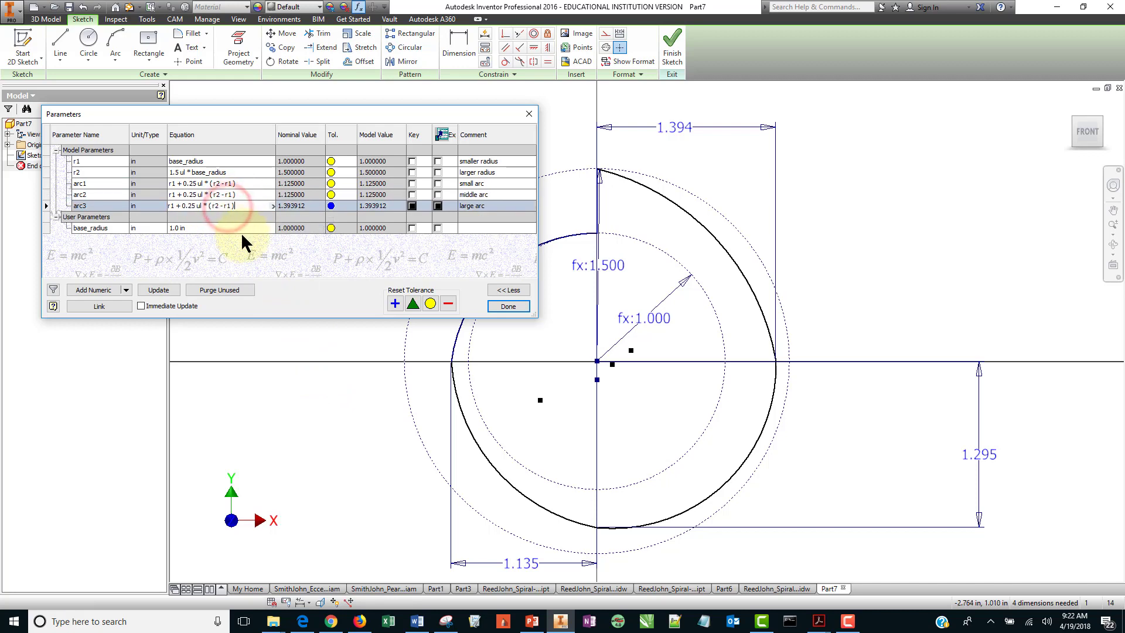
Set the arc2 equation to r1 + 0.5 ul * (r2 - r1).
{"action": "left_click", "coordinate": [192, 195]}
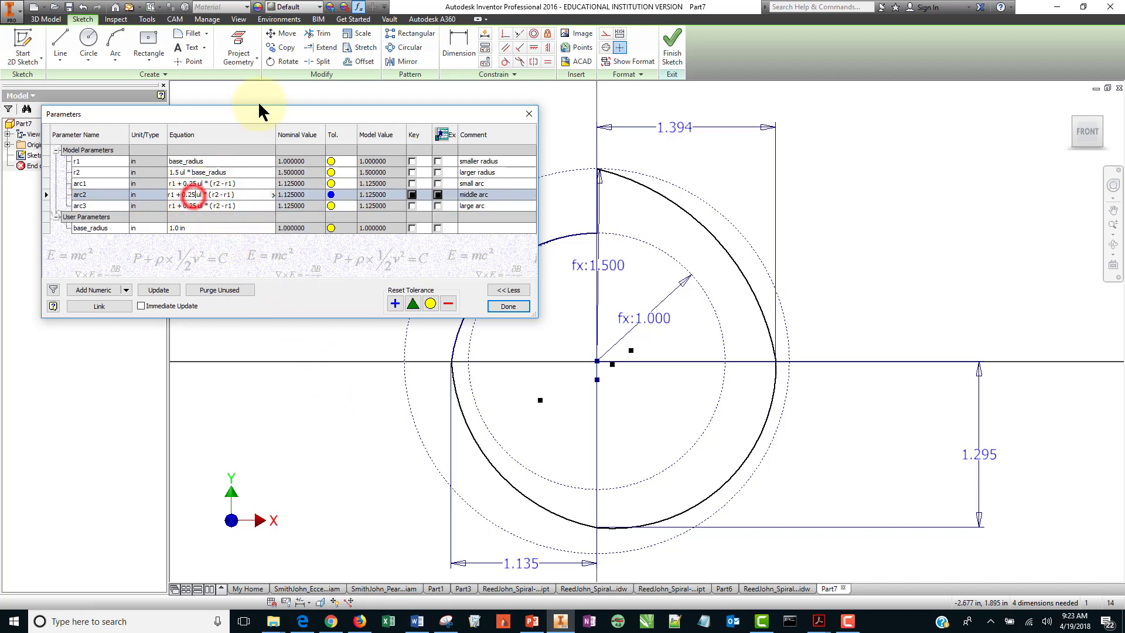
{"action": "key", "text": "Left"}
{"action": "key", "text": "BackSpace"}
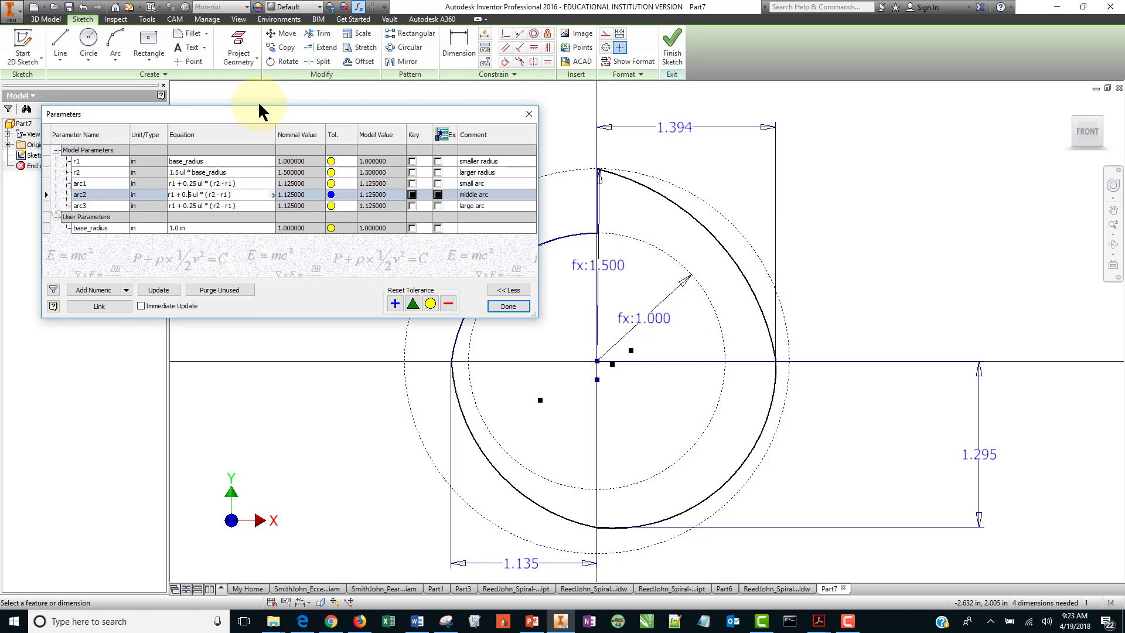
Set the arc3 equation to r1 + 0.75 ul * (r2 - r1) and close the Parameters dialog.
{"action": "left_click", "coordinate": [195, 205]}
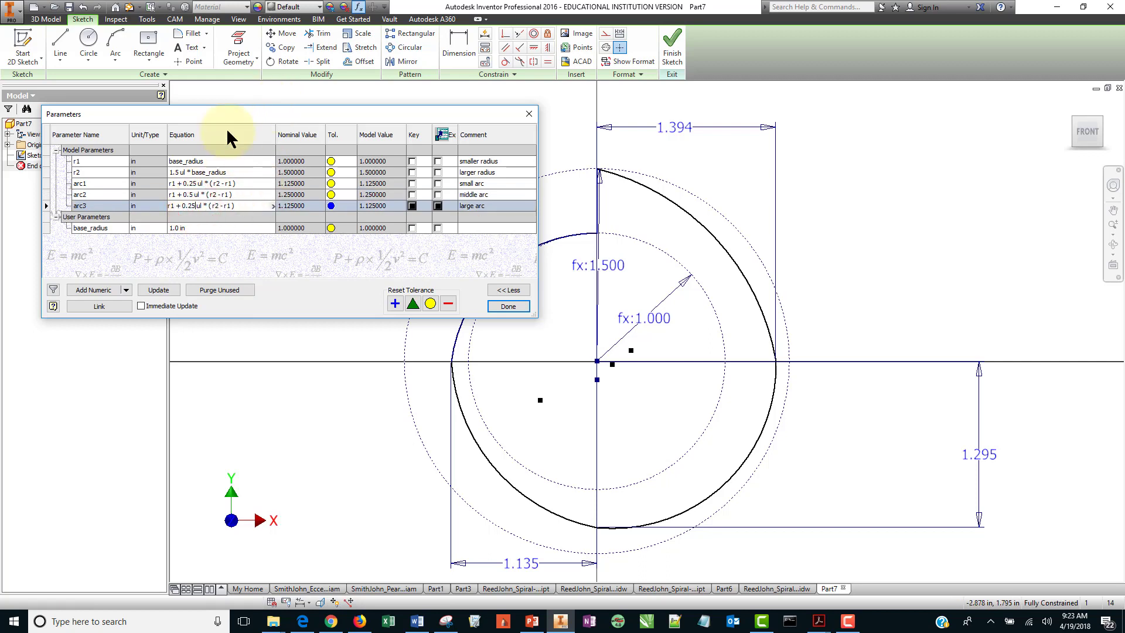
{"action": "key", "text": "Left"}
{"action": "key", "text": "BackSpace"}
{"action": "type", "text": "7"}
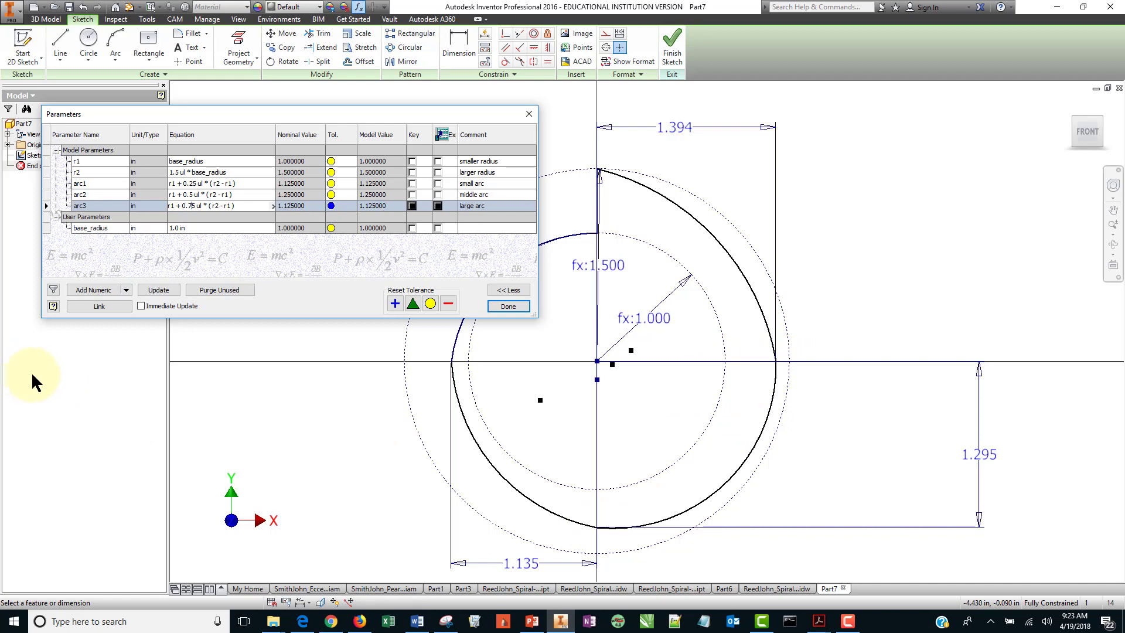
{"action": "left_click", "coordinate": [507, 306]}
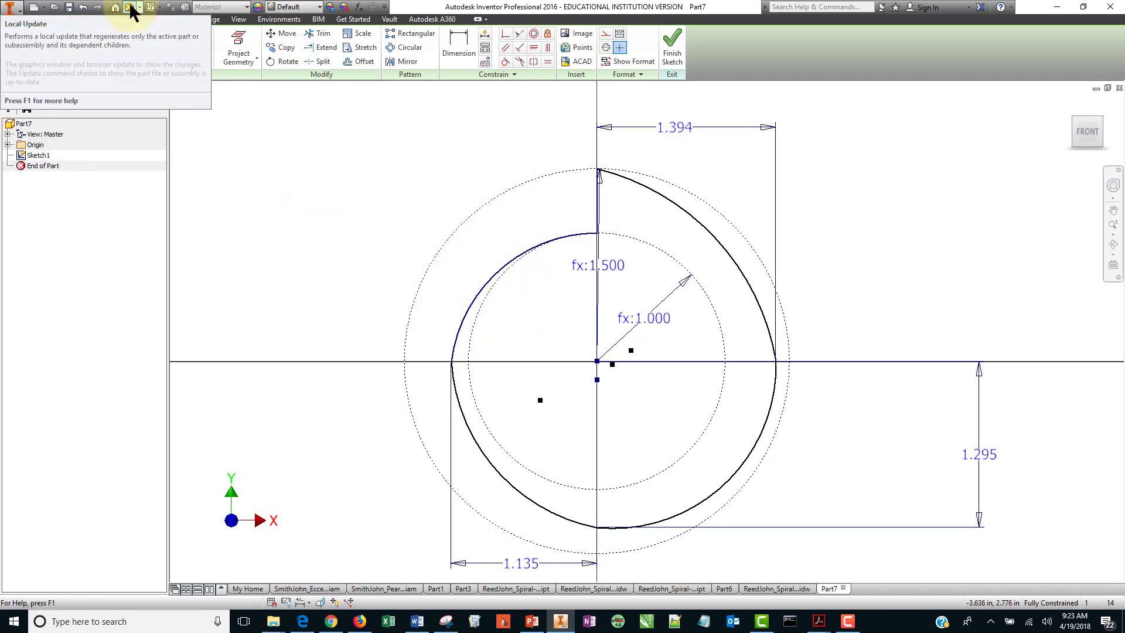
Update the sketch to apply the new arc equations, then reopen and close the parameter list to review it.
{"action": "left_click", "coordinate": [131, 8]}
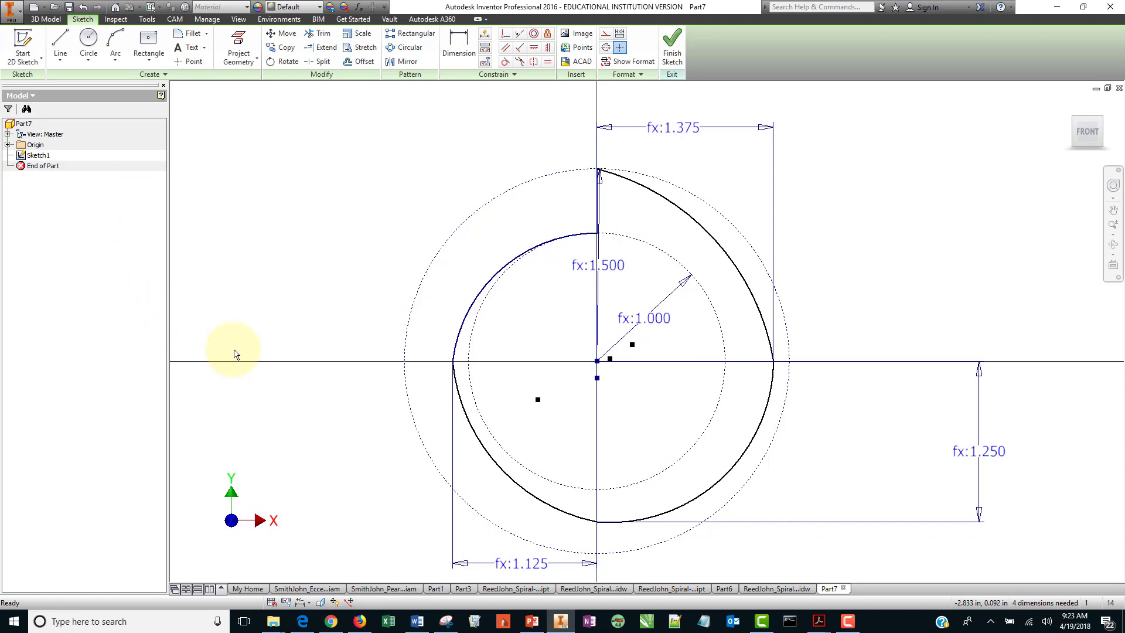
{"action": "left_click", "coordinate": [361, 7]}
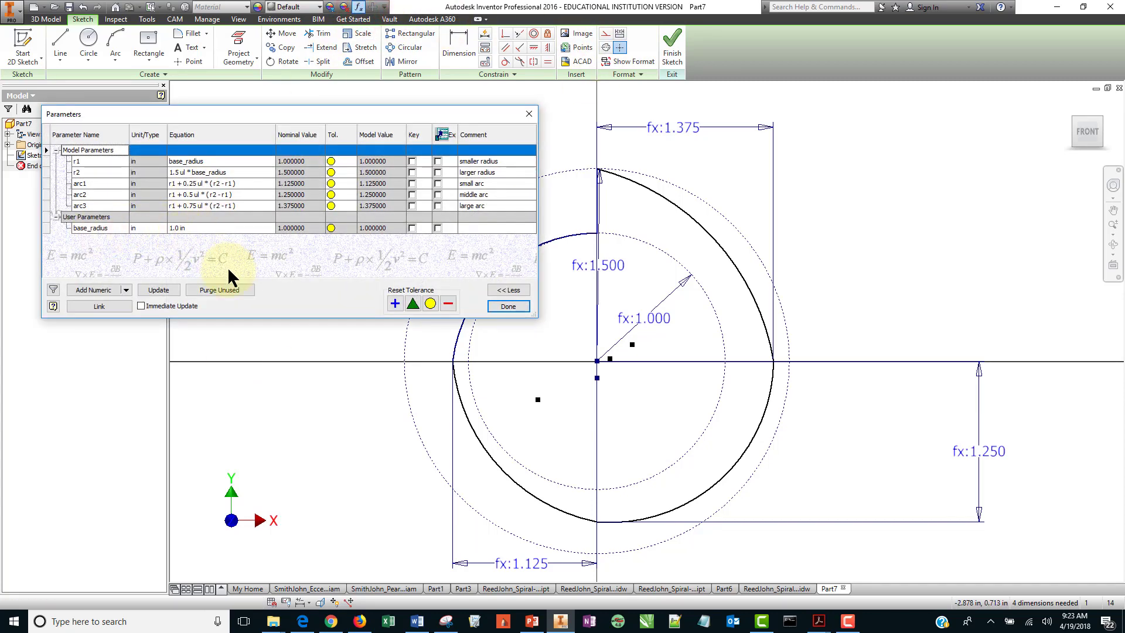
{"action": "left_click", "coordinate": [504, 306]}
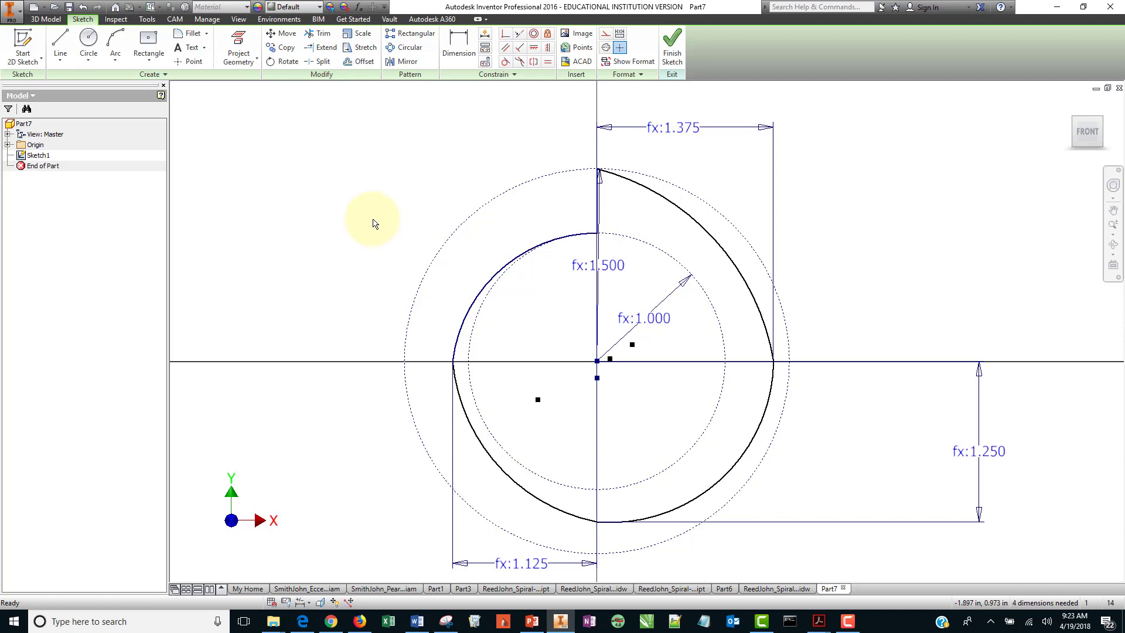
Add tangent constraints between the small arc and the lower-left arc, and between the two lower arcs.
{"action": "left_click", "coordinate": [505, 61]}
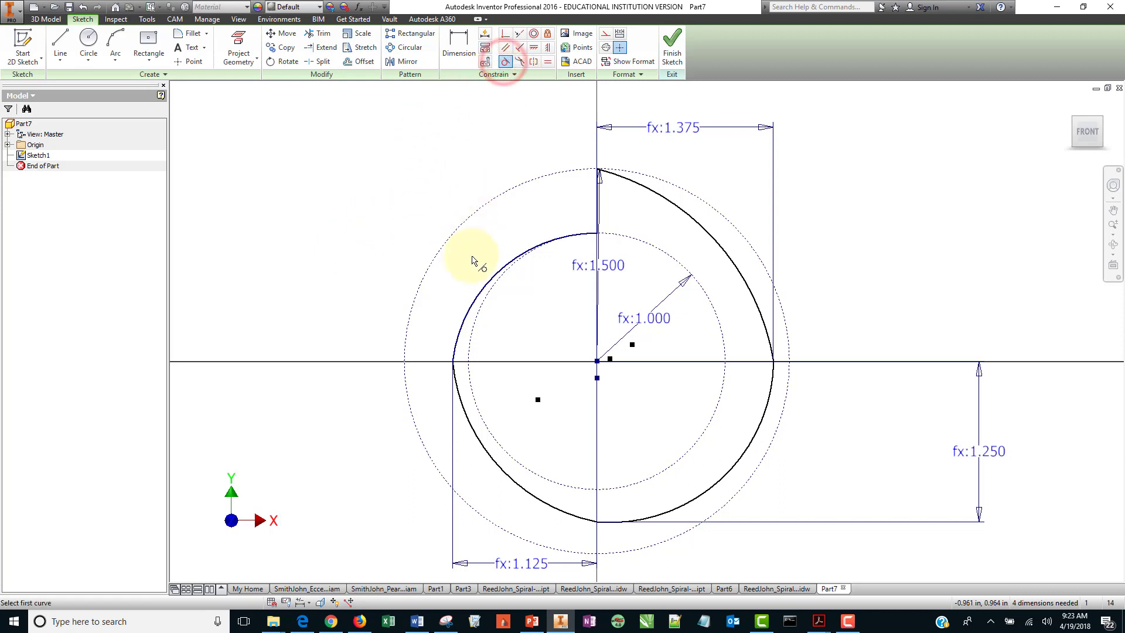
{"action": "left_click", "coordinate": [482, 291]}
{"action": "left_click", "coordinate": [460, 392]}
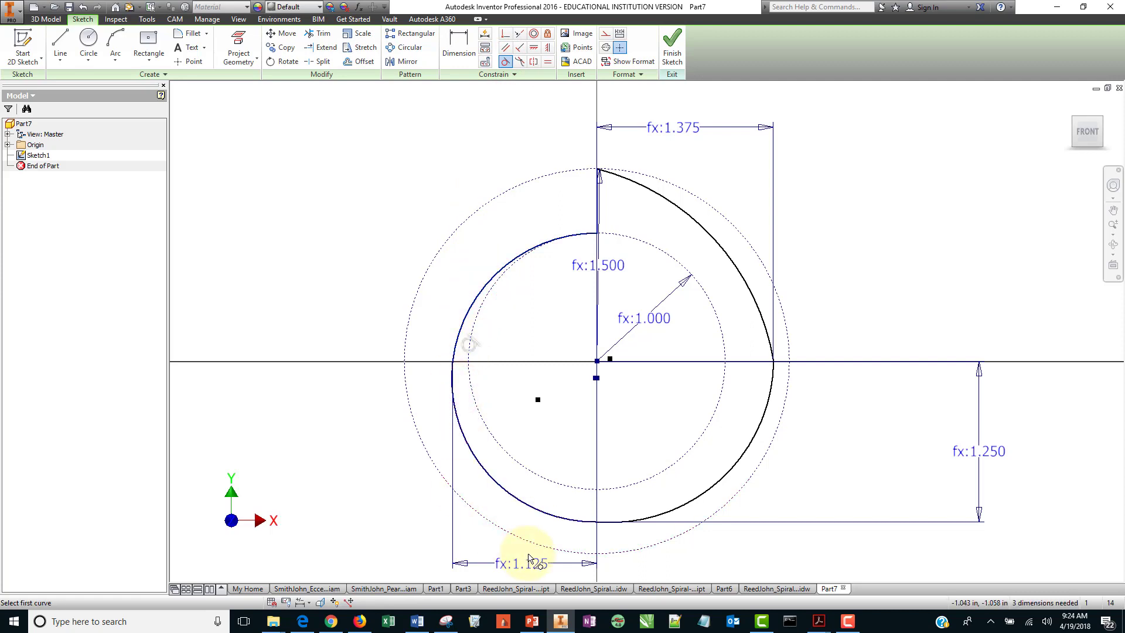
{"action": "left_click", "coordinate": [552, 518]}
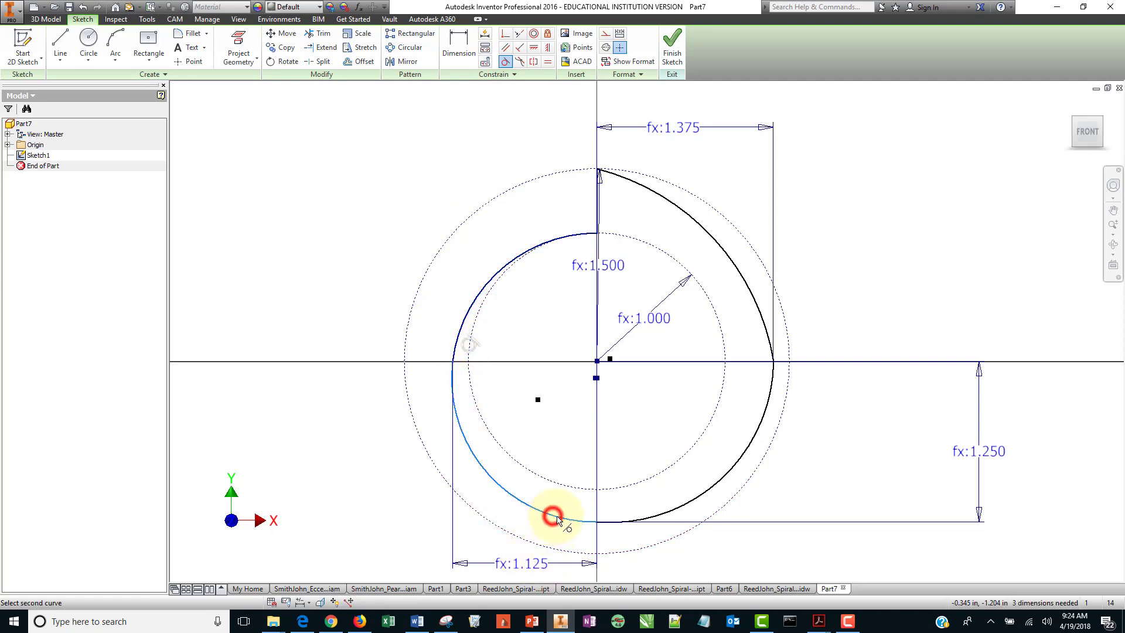
{"action": "left_click", "coordinate": [677, 507]}
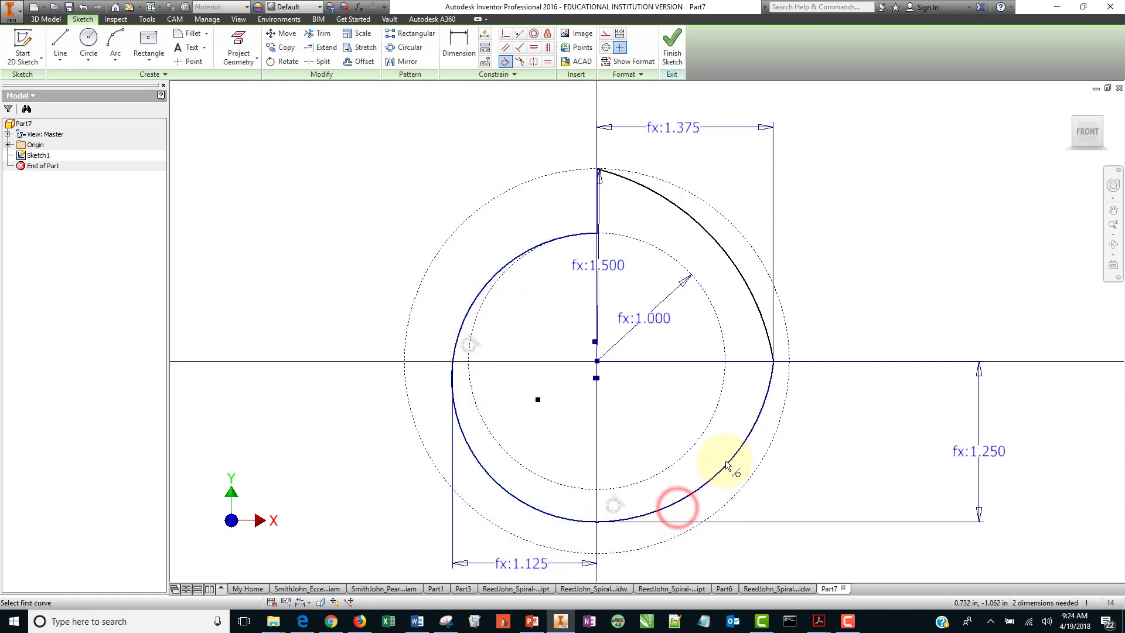
Try to make the large arc tangent to the lower-right arc, then undo it.
{"action": "left_click", "coordinate": [756, 304]}
{"action": "left_click", "coordinate": [769, 385]}
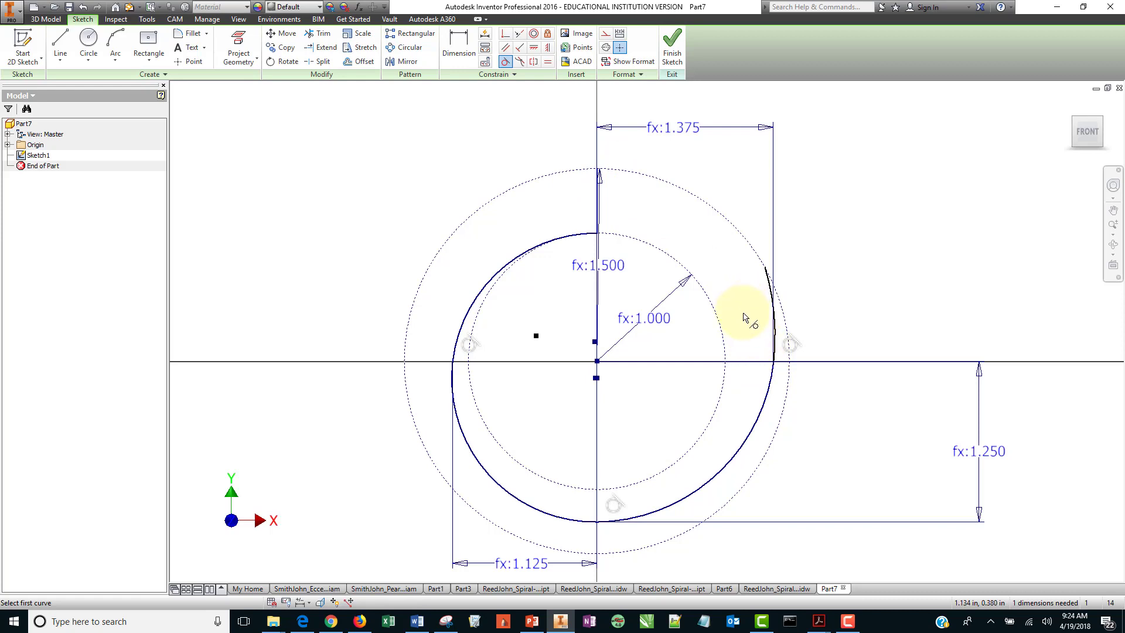
{"action": "key", "text": "ctrl+z"}
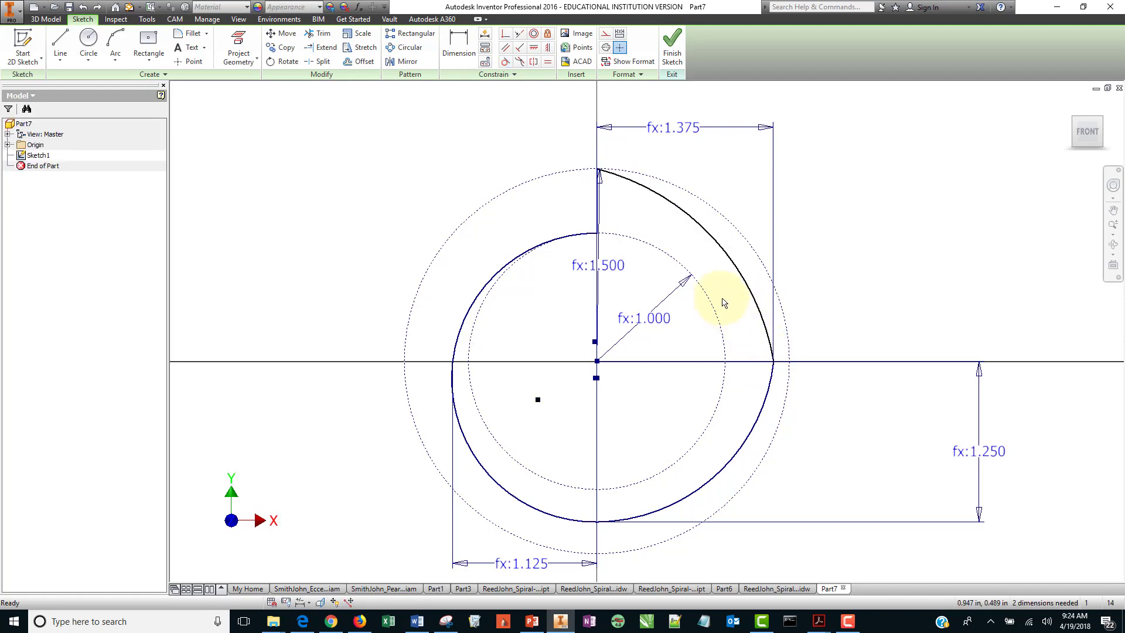
Try to make the large arc tangent to the outer construction circle, then undo it.
{"action": "left_click", "coordinate": [505, 61]}
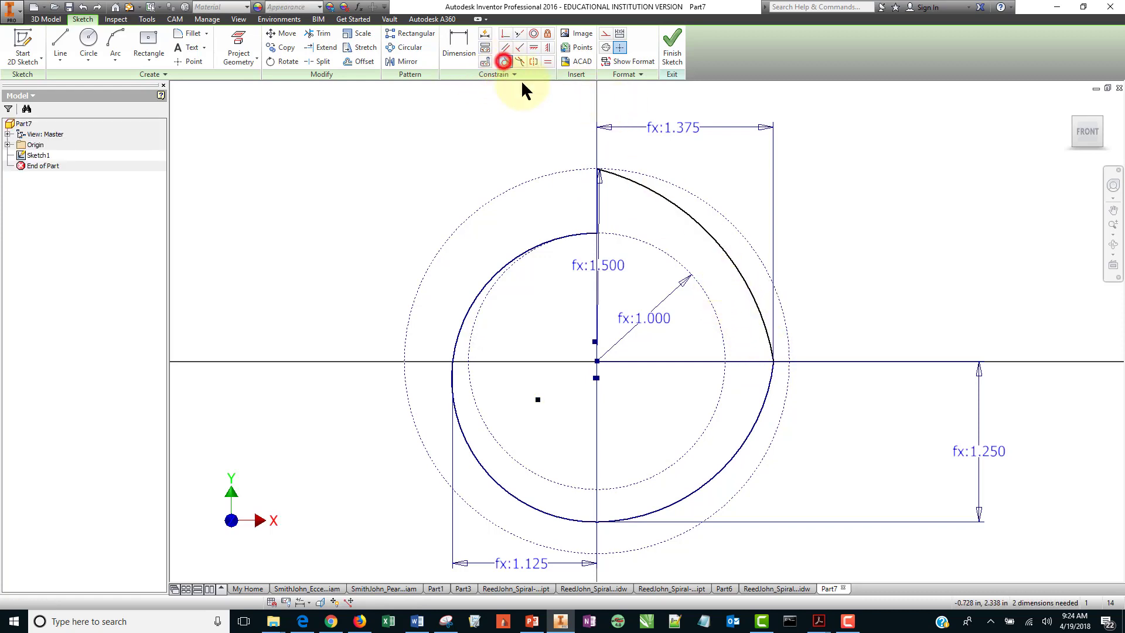
{"action": "left_click", "coordinate": [620, 180]}
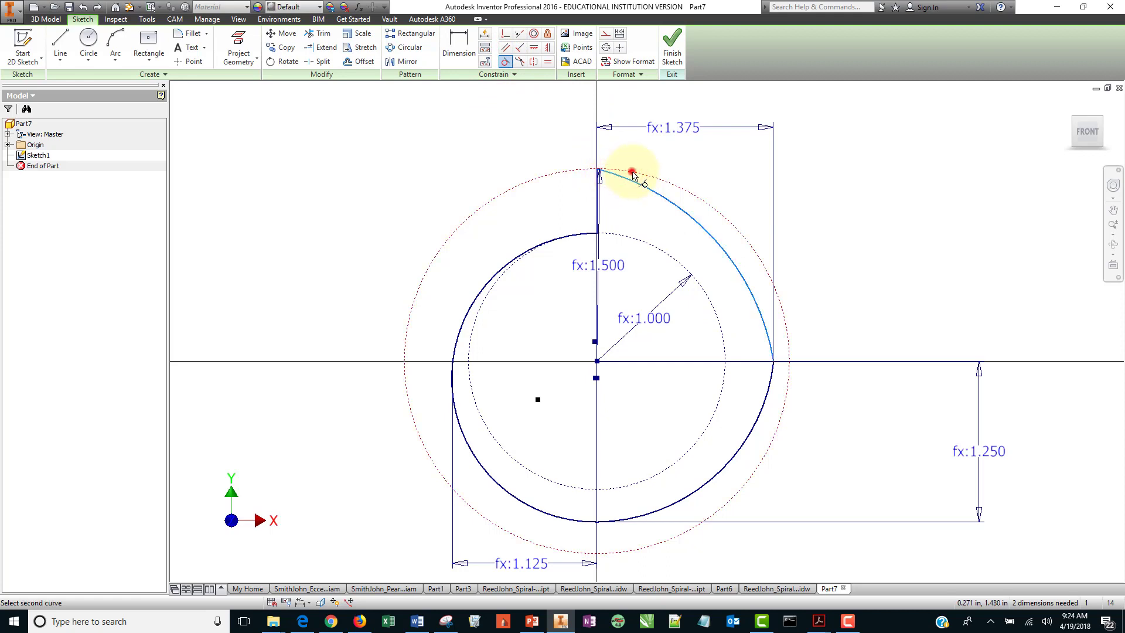
{"action": "left_click", "coordinate": [633, 174]}
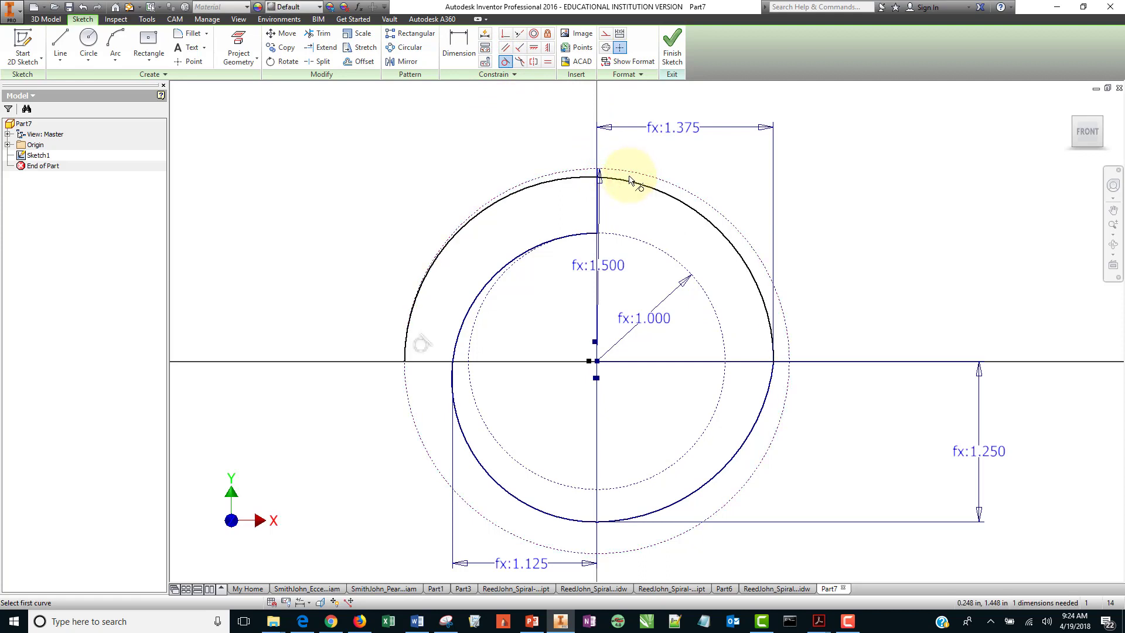
{"action": "key", "text": "ctrl+z"}
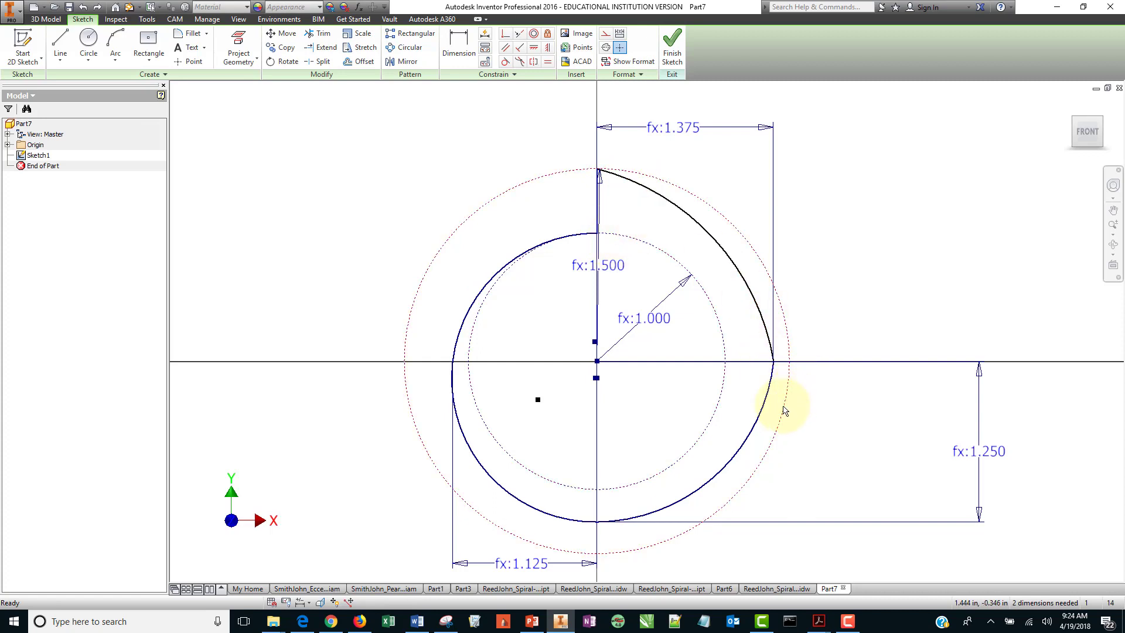
Try to constrain the large arc's top endpoint vertically to the center point, cancelling the over-constraint.
{"action": "left_click", "coordinate": [547, 47]}
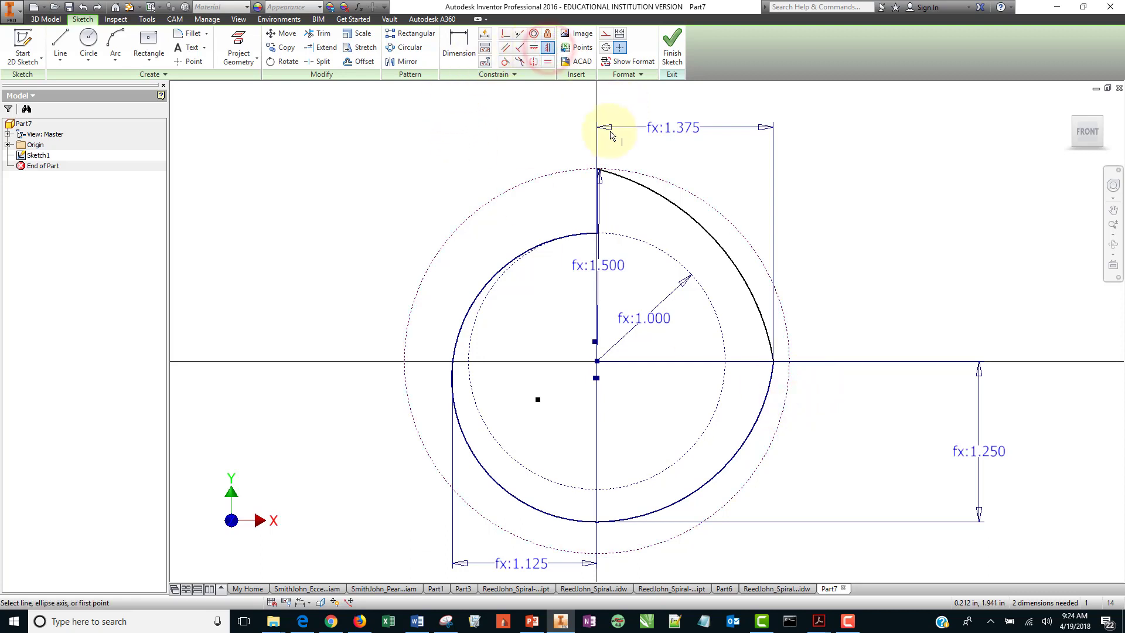
{"action": "left_click", "coordinate": [597, 170]}
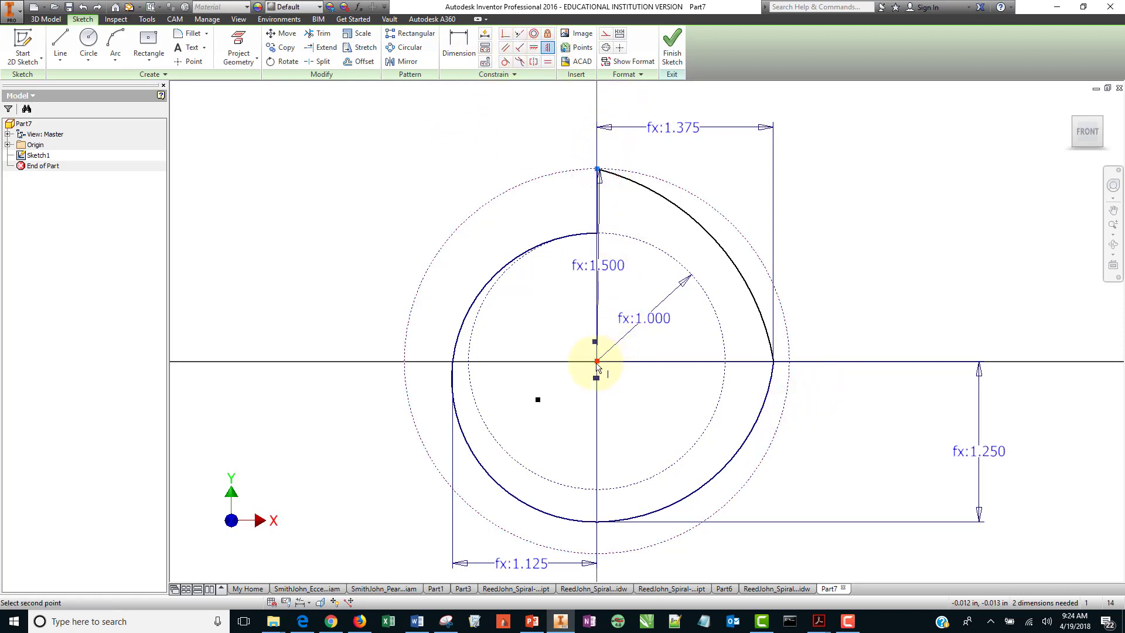
{"action": "left_click", "coordinate": [597, 361]}
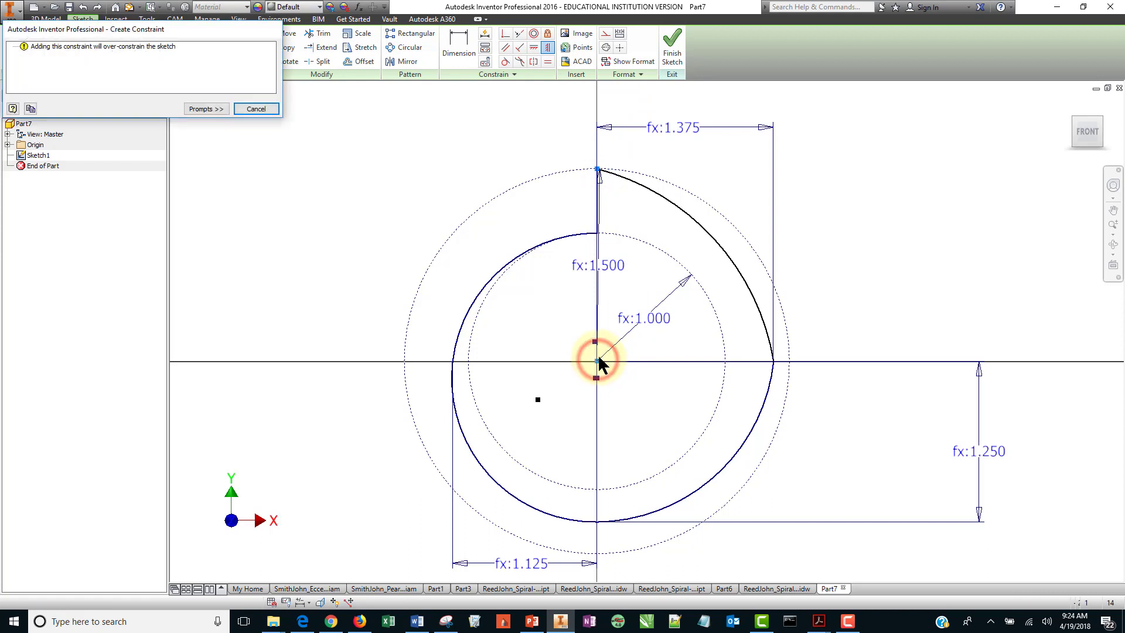
{"action": "left_click", "coordinate": [254, 109]}
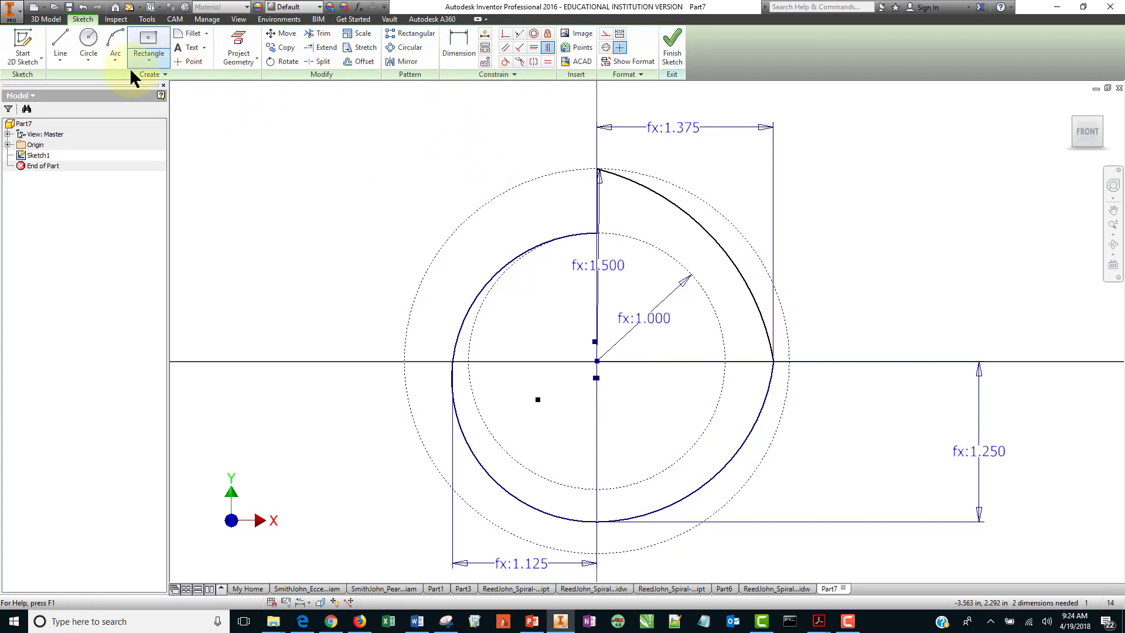
Try again to make the lower-right arc tangent to the large arc, then revert it.
{"action": "left_click", "coordinate": [505, 62]}
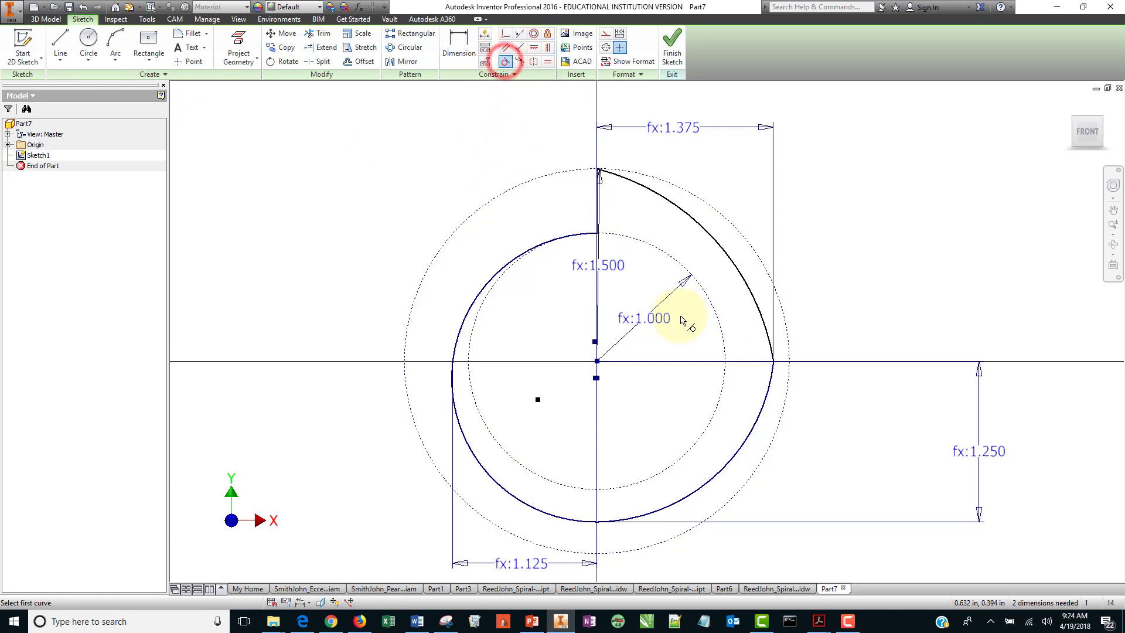
{"action": "left_click", "coordinate": [762, 404]}
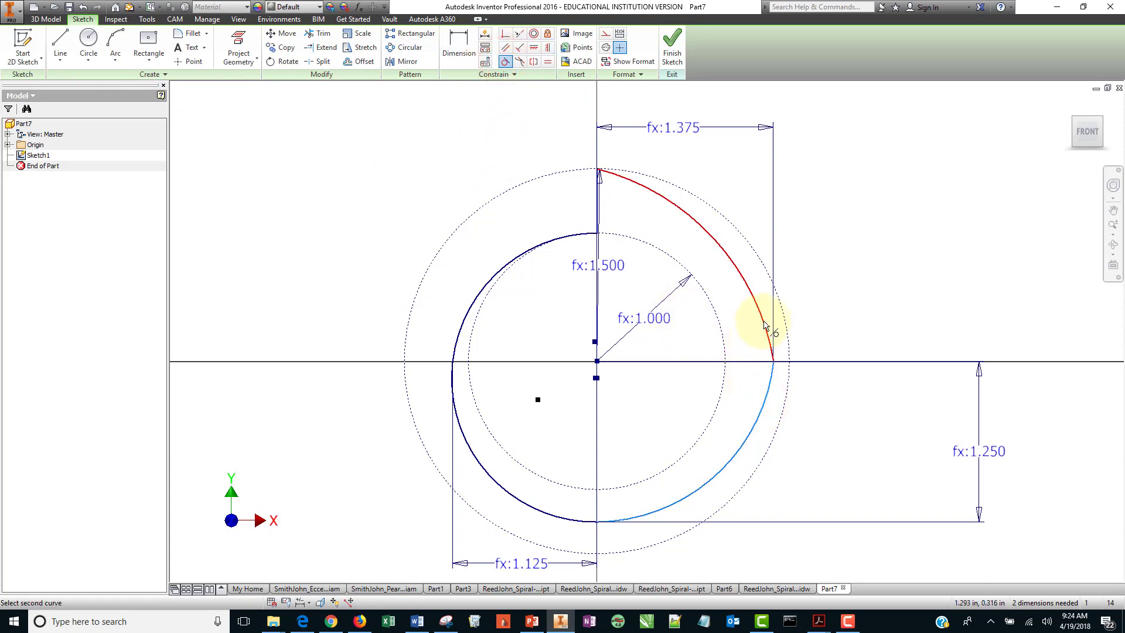
{"action": "left_click", "coordinate": [764, 328]}
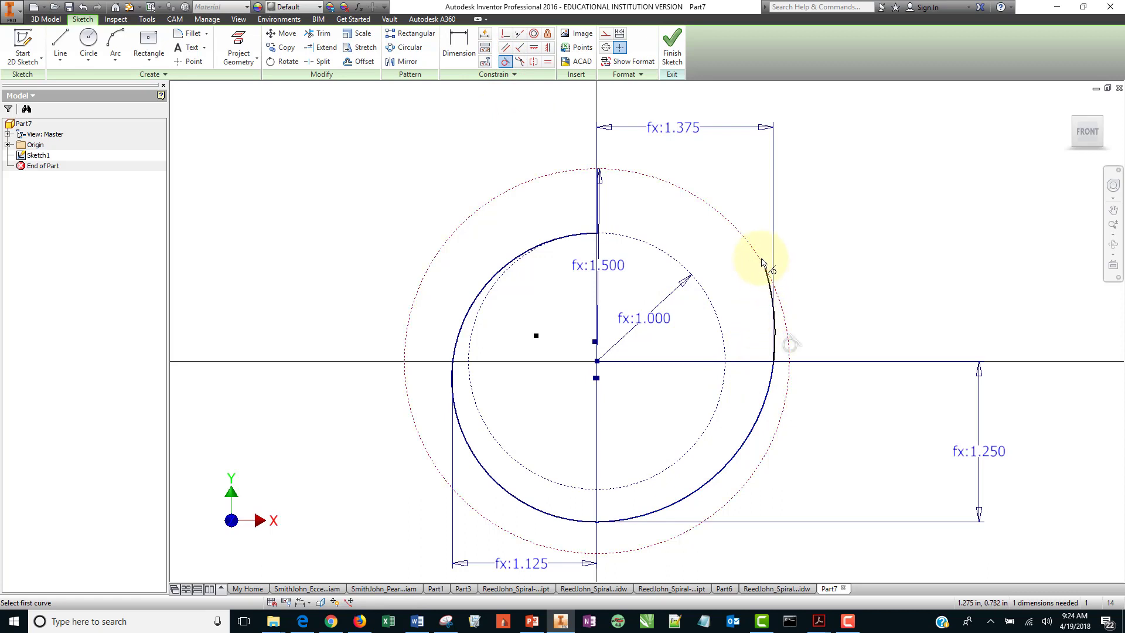
{"action": "scroll", "coordinate": [758, 213], "scroll_direction": "up", "scroll_amount": 2}
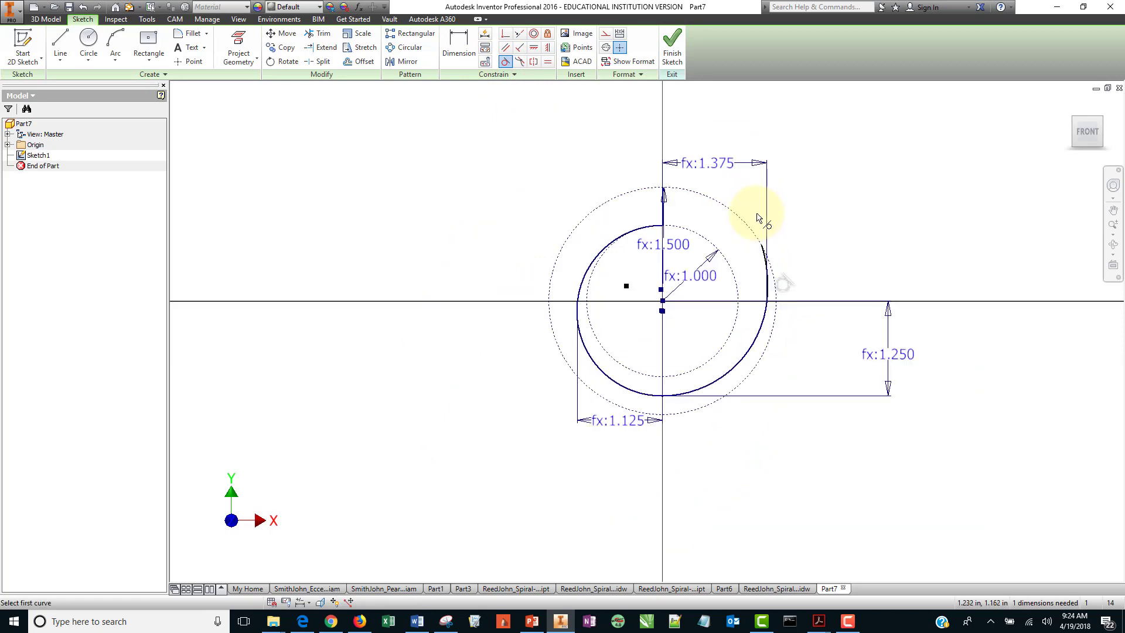
{"action": "scroll", "coordinate": [761, 219], "scroll_direction": "down", "scroll_amount": 3}
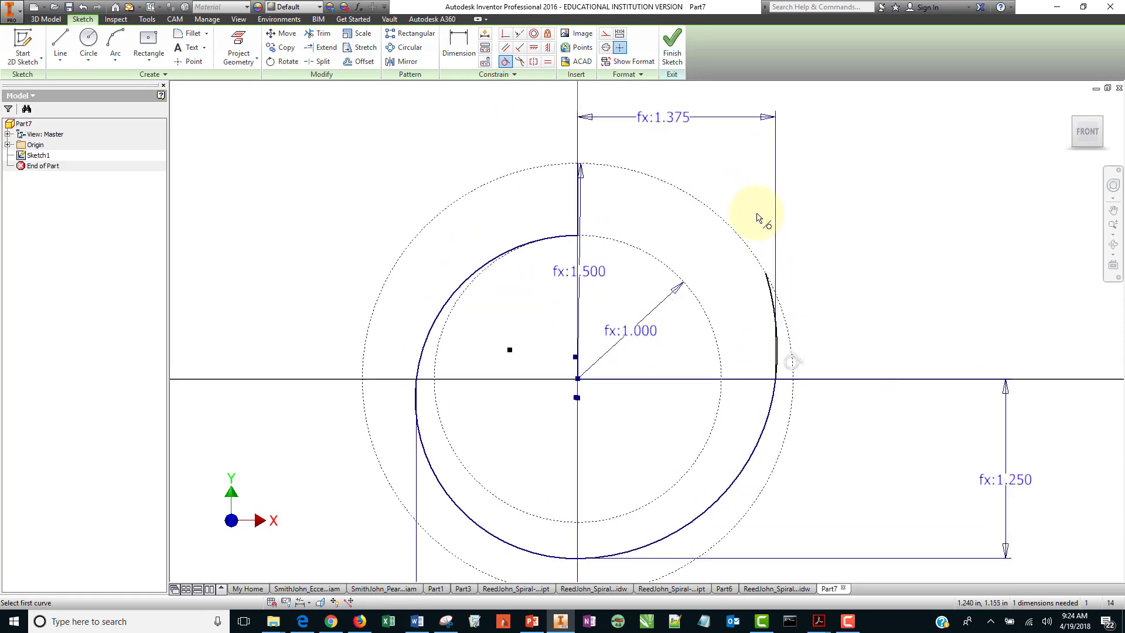
{"action": "left_click", "coordinate": [662, 283]}
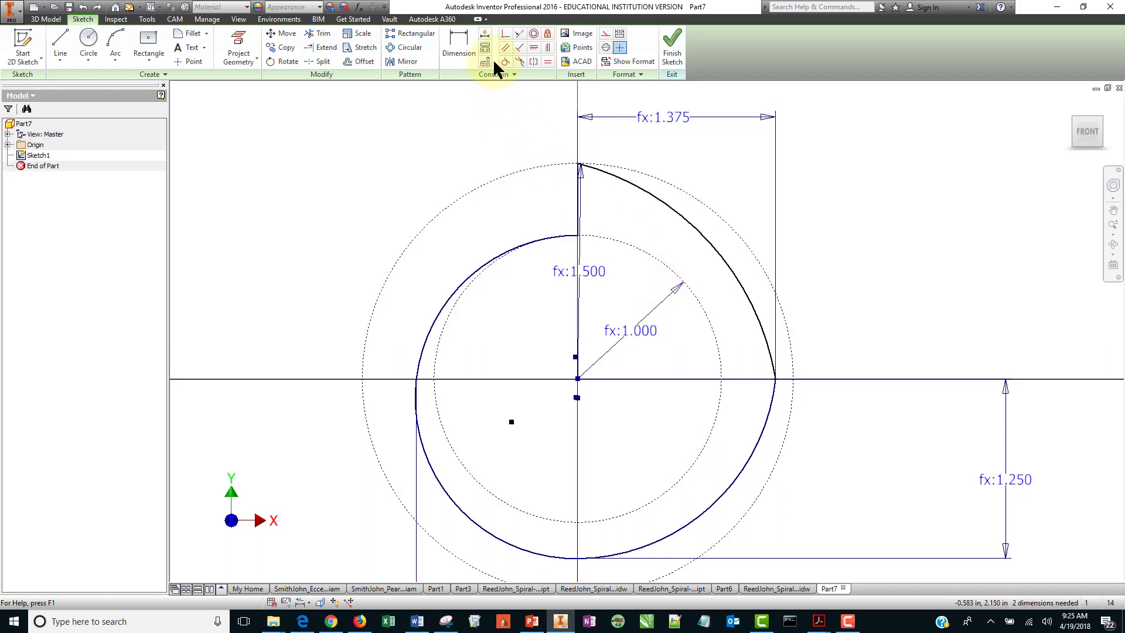
Try to dimension the vertical distance from the large arc's top endpoint to the center, cancelling the driven dimension.
{"action": "left_click", "coordinate": [459, 46]}
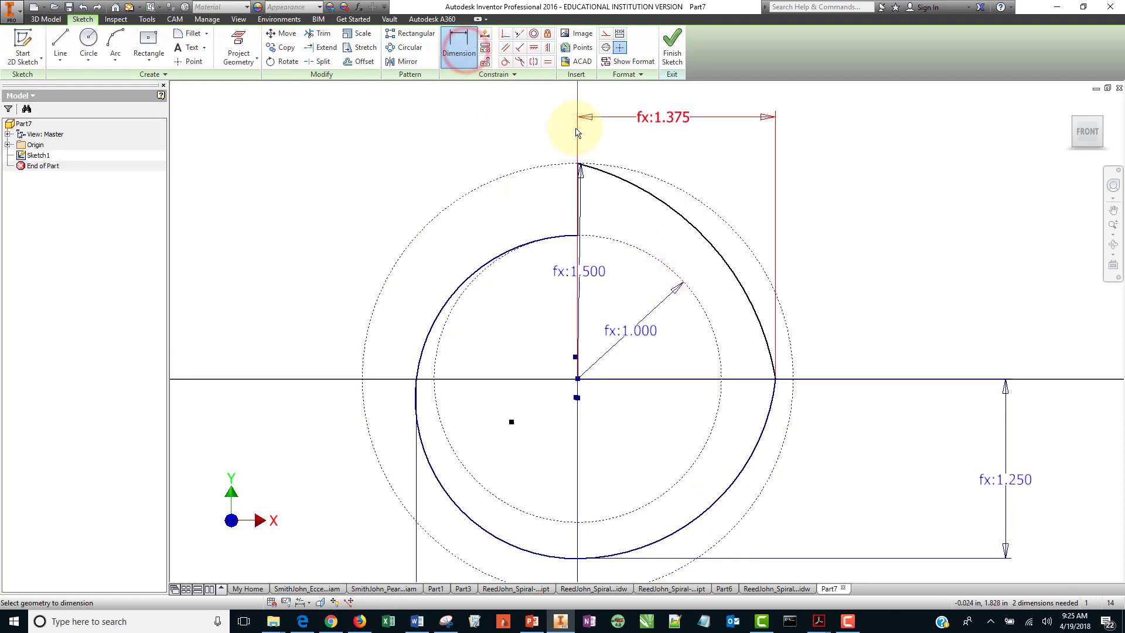
{"action": "left_click", "coordinate": [578, 163]}
{"action": "left_click", "coordinate": [578, 379]}
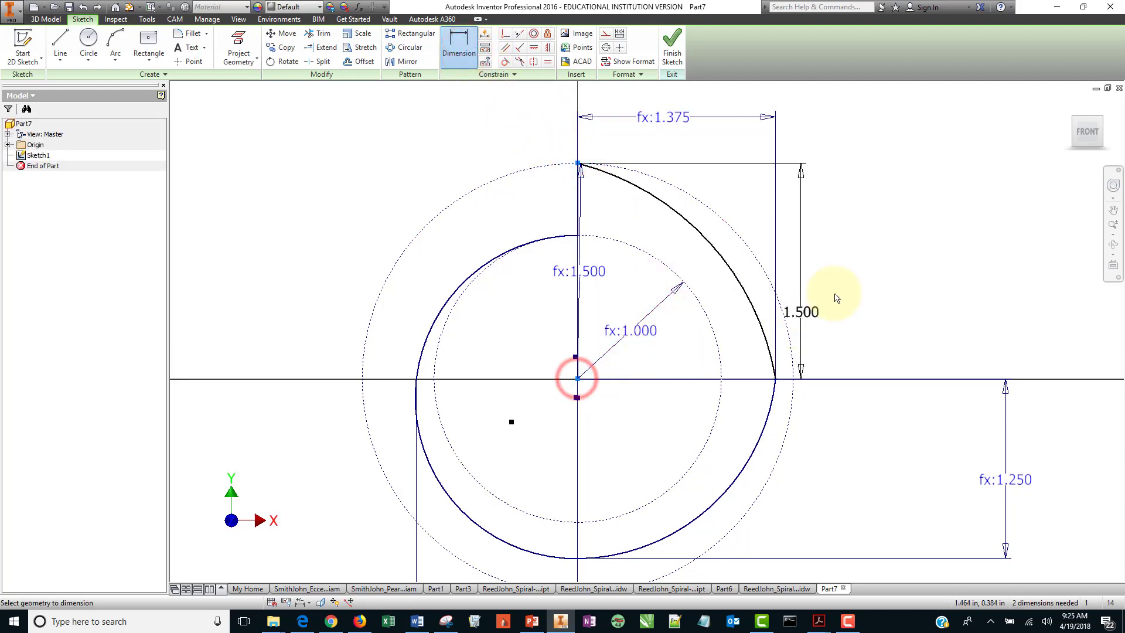
{"action": "left_click", "coordinate": [899, 264]}
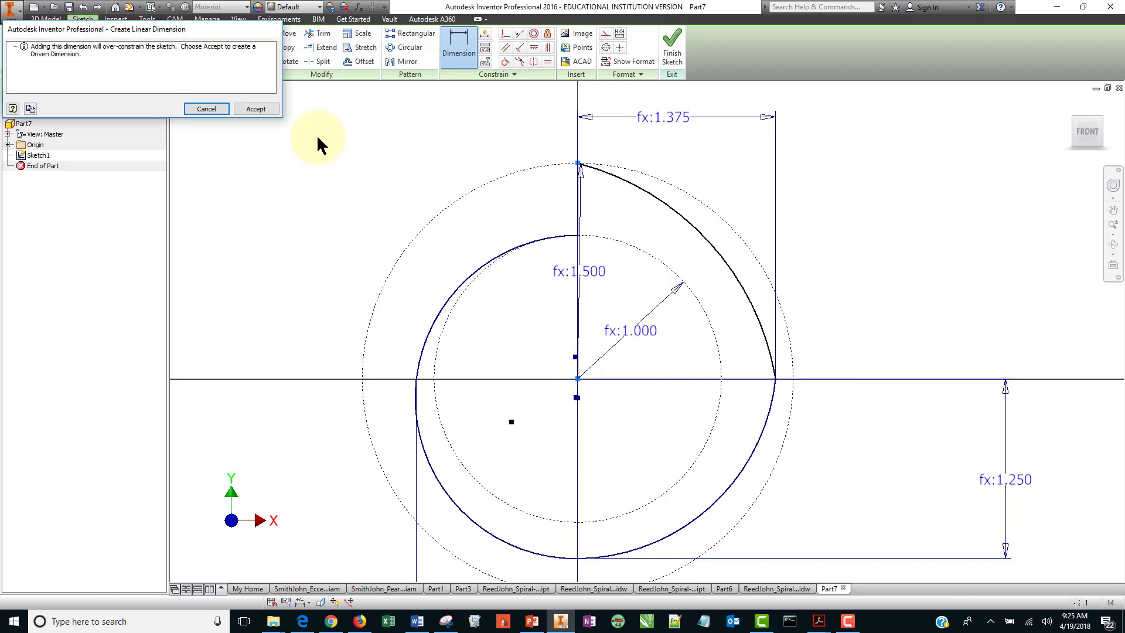
{"action": "left_click", "coordinate": [219, 110]}
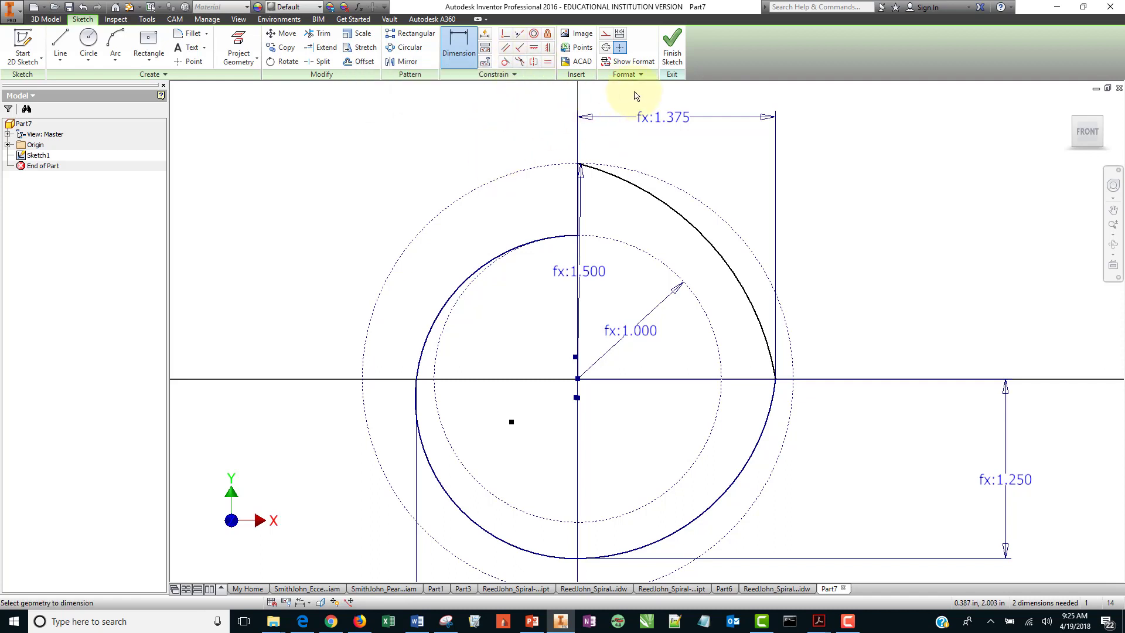
{"action": "left_click", "coordinate": [672, 46]}
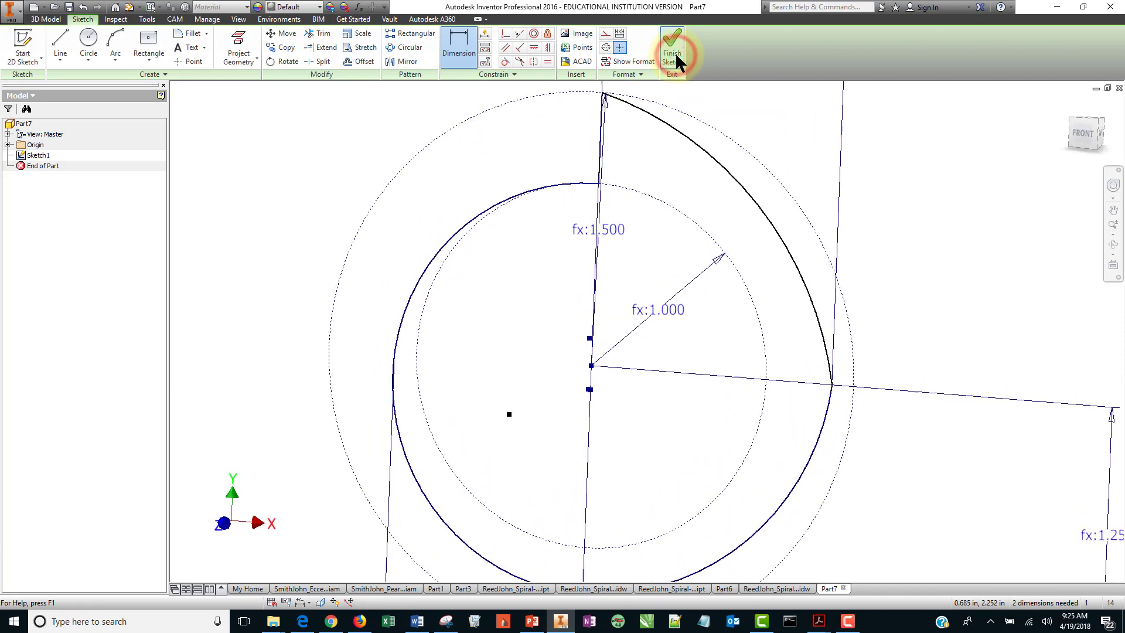
{"action": "left_click", "coordinate": [1067, 103]}
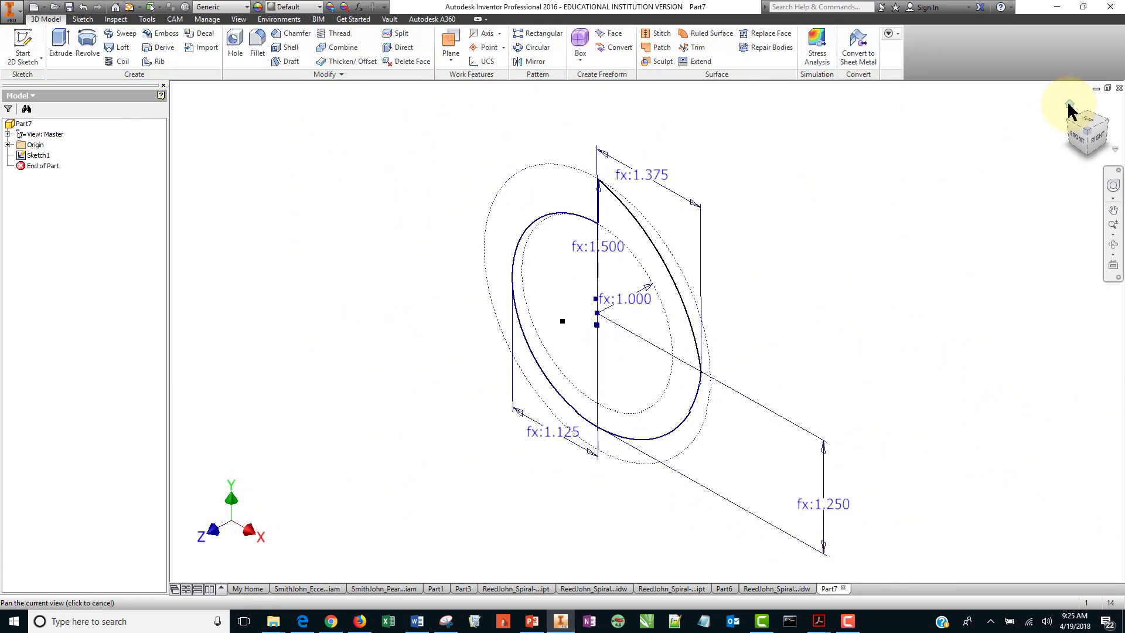
{"action": "double_click", "coordinate": [54, 151]}
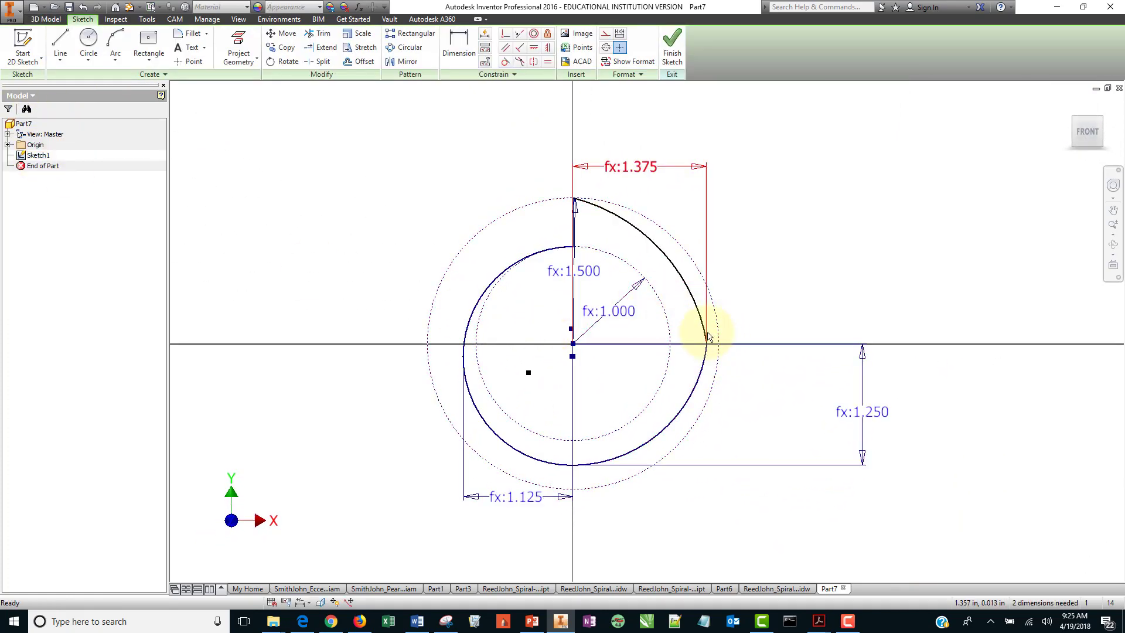
Apply a tangent constraint between the lower-right arc and the large arc, then undo it twice.
{"action": "left_click", "coordinate": [505, 62]}
{"action": "left_click", "coordinate": [700, 363]}
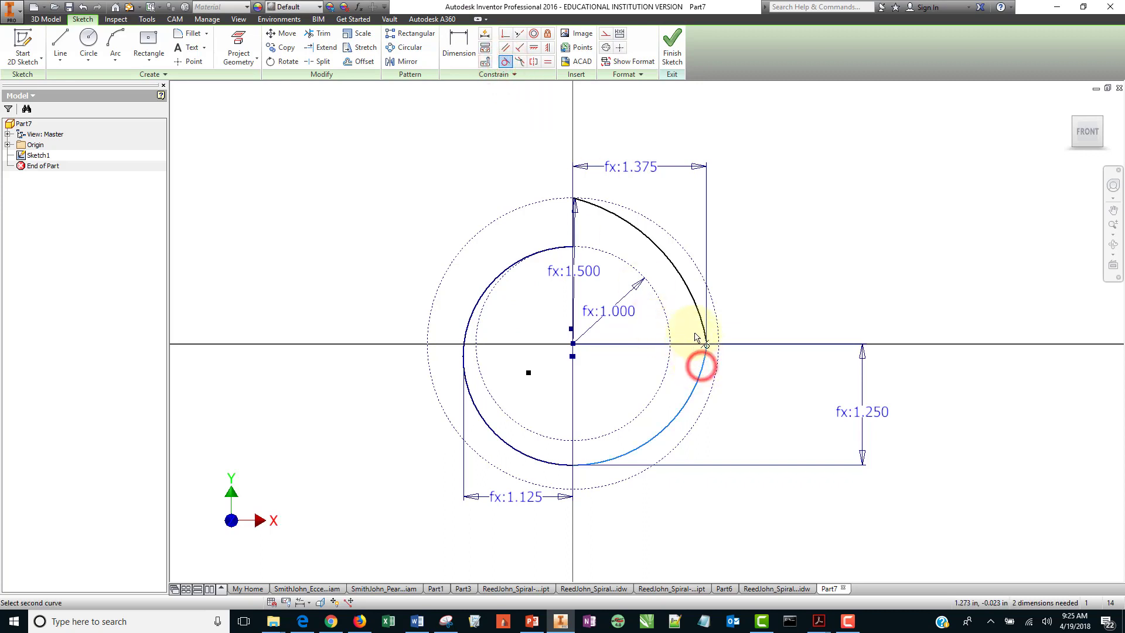
{"action": "left_click", "coordinate": [699, 318]}
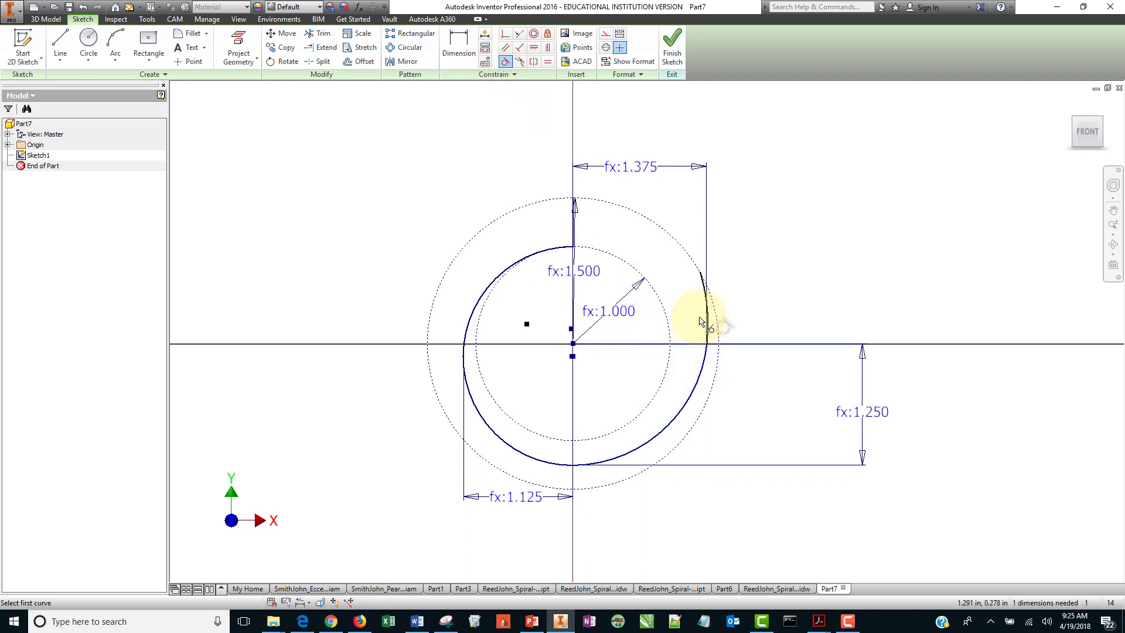
{"action": "left_click", "coordinate": [677, 43]}
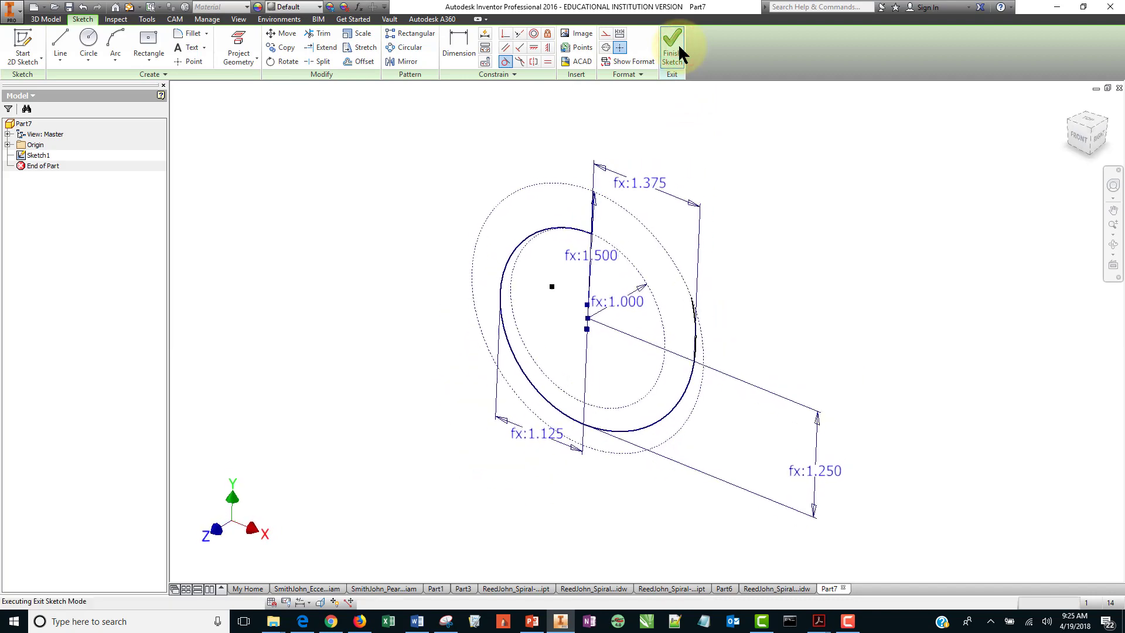
{"action": "left_click", "coordinate": [41, 154]}
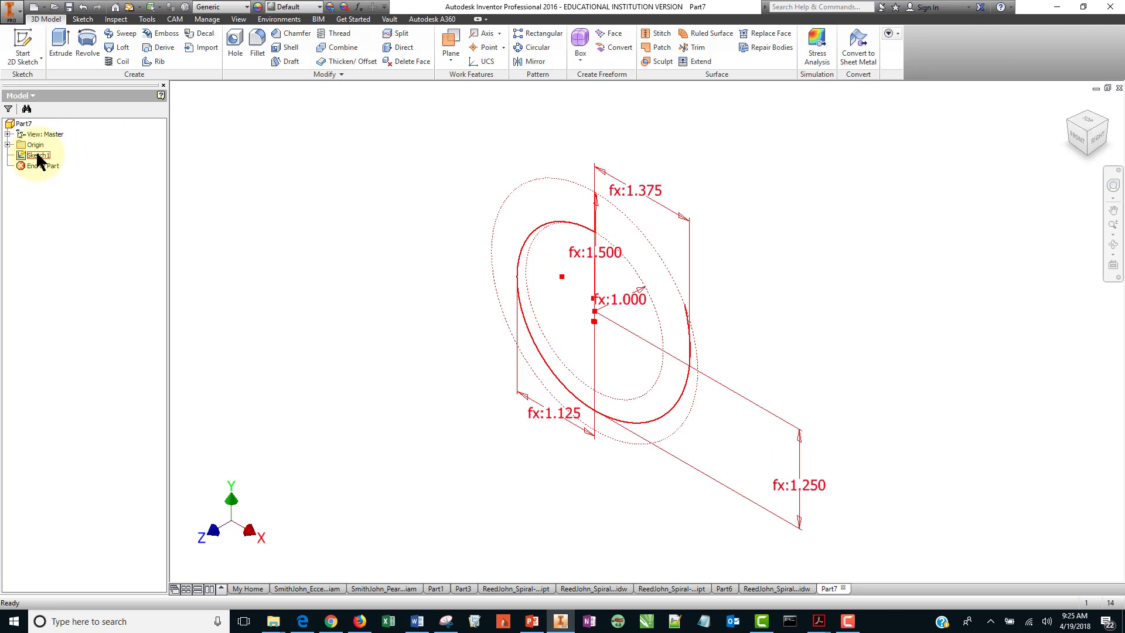
{"action": "left_click", "coordinate": [83, 9]}
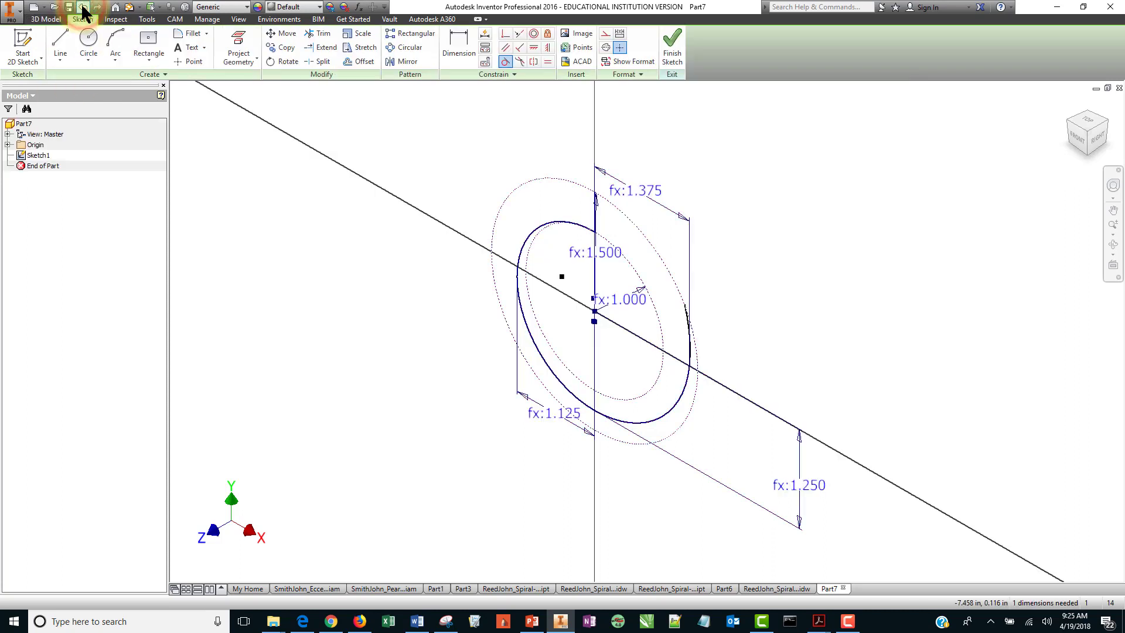
{"action": "left_click", "coordinate": [83, 8]}
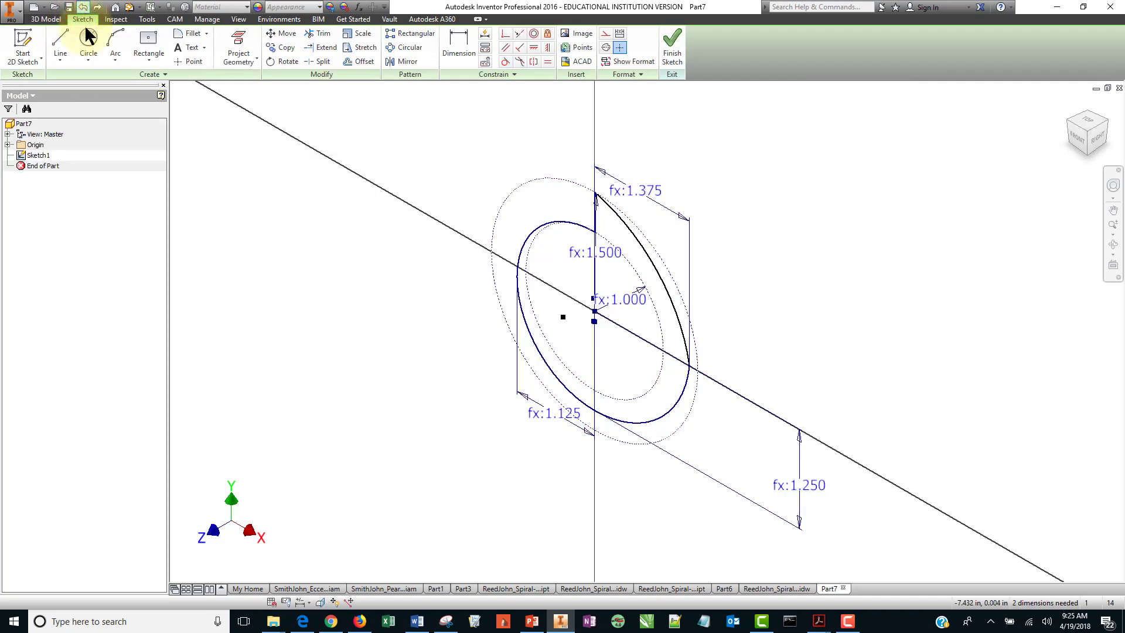
Reopen Sketch1 in the front view and display all its degrees of freedom.
{"action": "left_click", "coordinate": [38, 156]}
{"action": "left_click", "coordinate": [40, 156]}
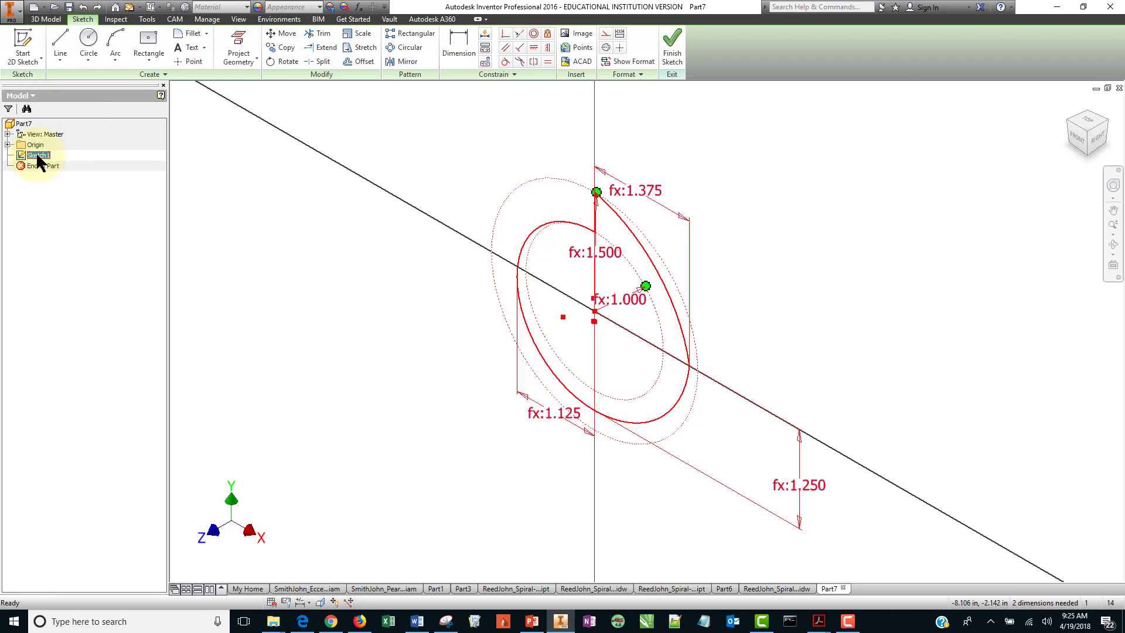
{"action": "left_click", "coordinate": [738, 156]}
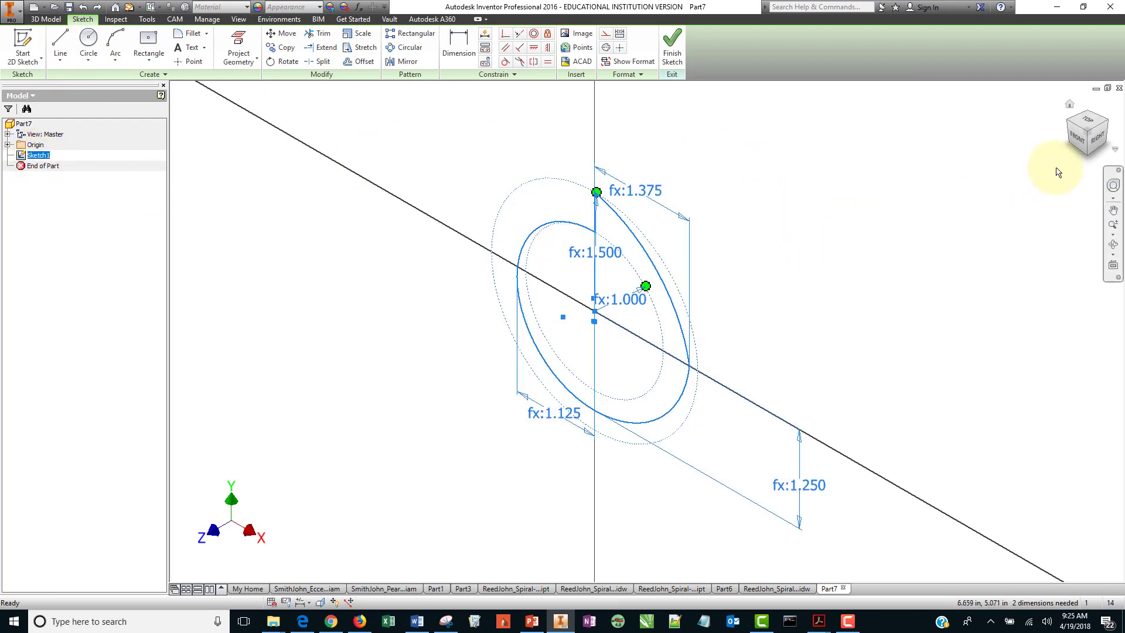
{"action": "left_click", "coordinate": [1077, 135]}
{"action": "scroll", "coordinate": [791, 267], "scroll_direction": "down", "scroll_amount": 3}
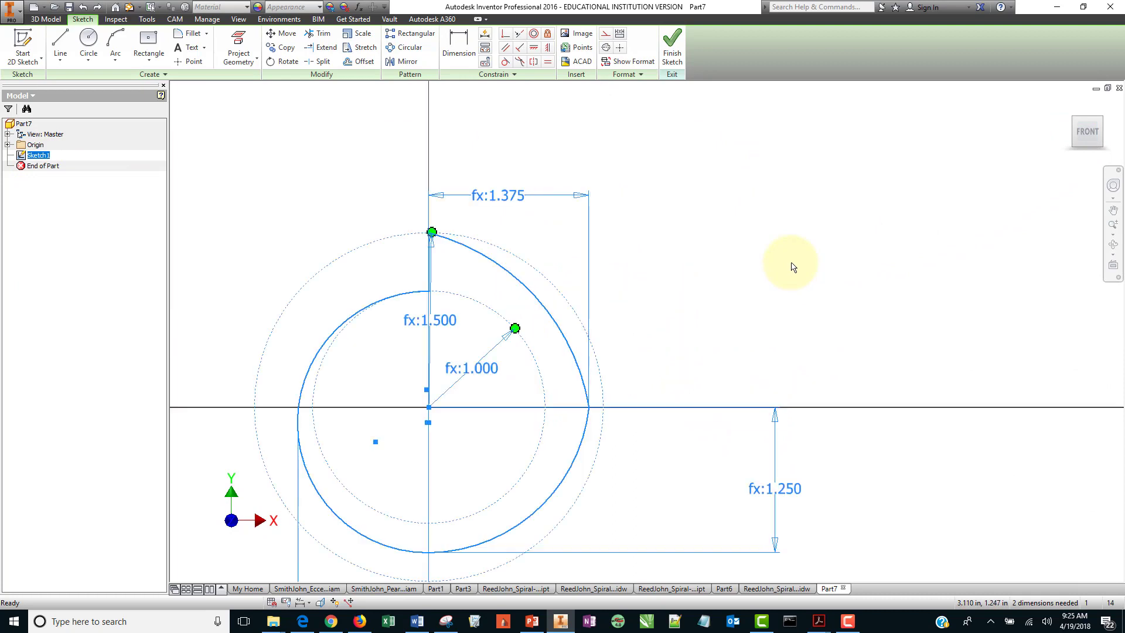
{"action": "middle_click_drag", "start_coordinate": [746, 319], "coordinate": [884, 251]}
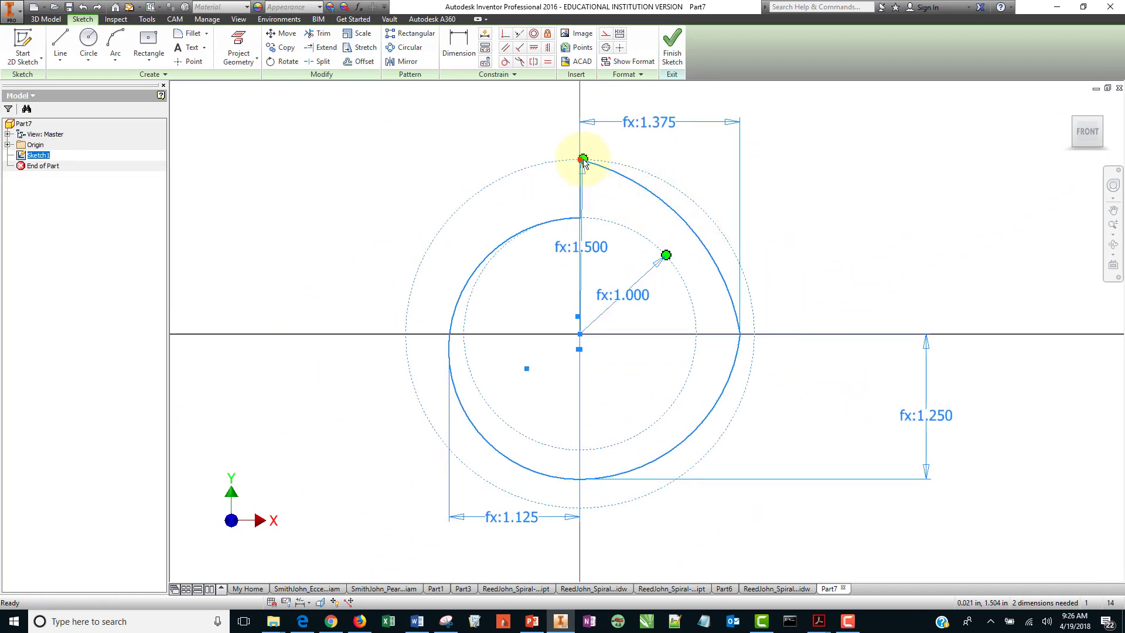
{"action": "left_click", "coordinate": [886, 206]}
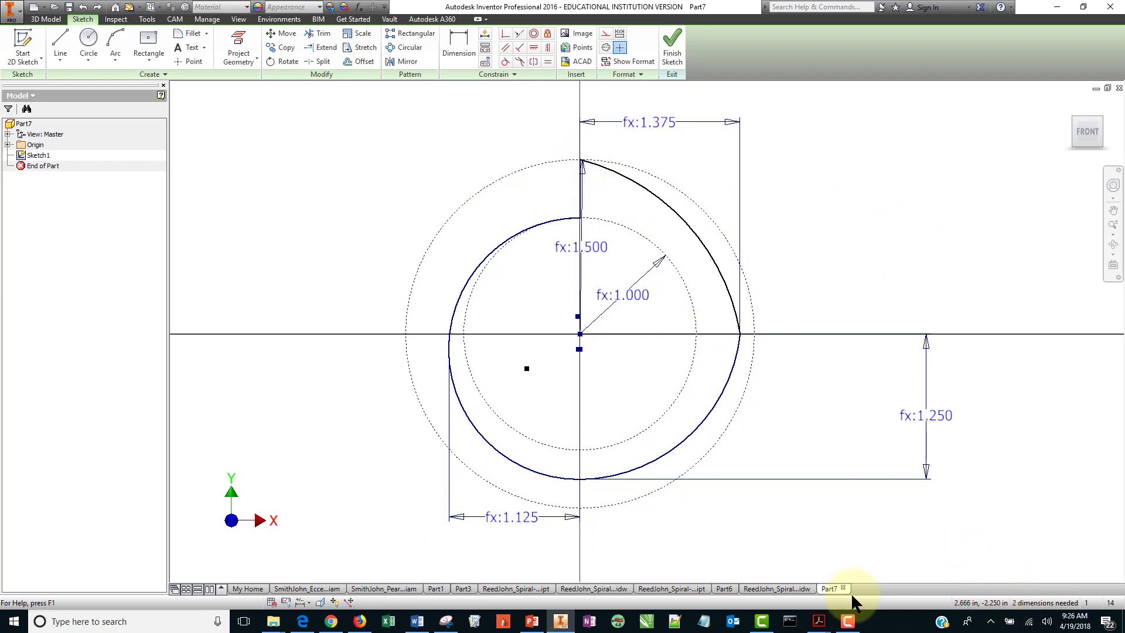
{"action": "left_click", "coordinate": [334, 603]}
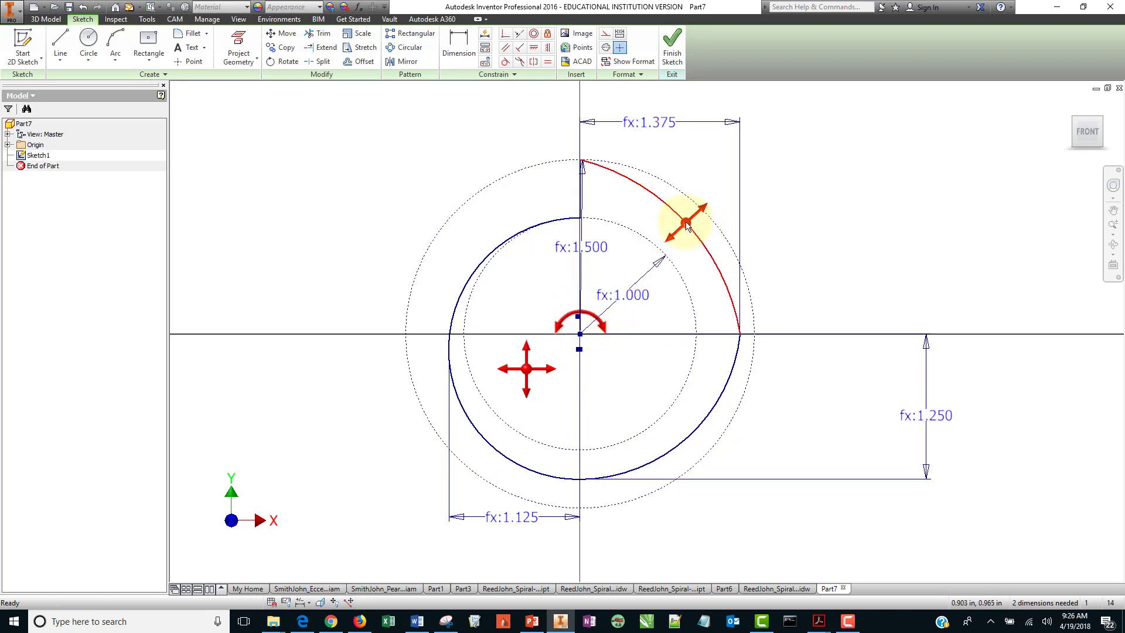
Drag the large arc to free its top endpoint, then make that endpoint coincident with the vertical line's top end.
{"action": "left_click_drag", "start_coordinate": [687, 224], "coordinate": [713, 210]}
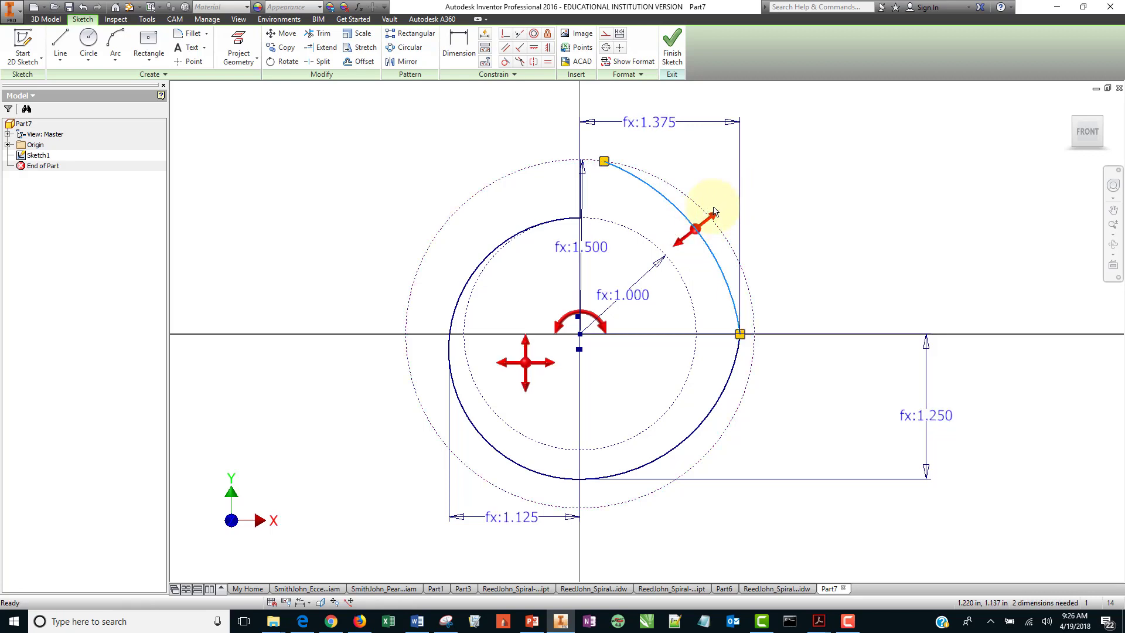
{"action": "left_click", "coordinate": [786, 171]}
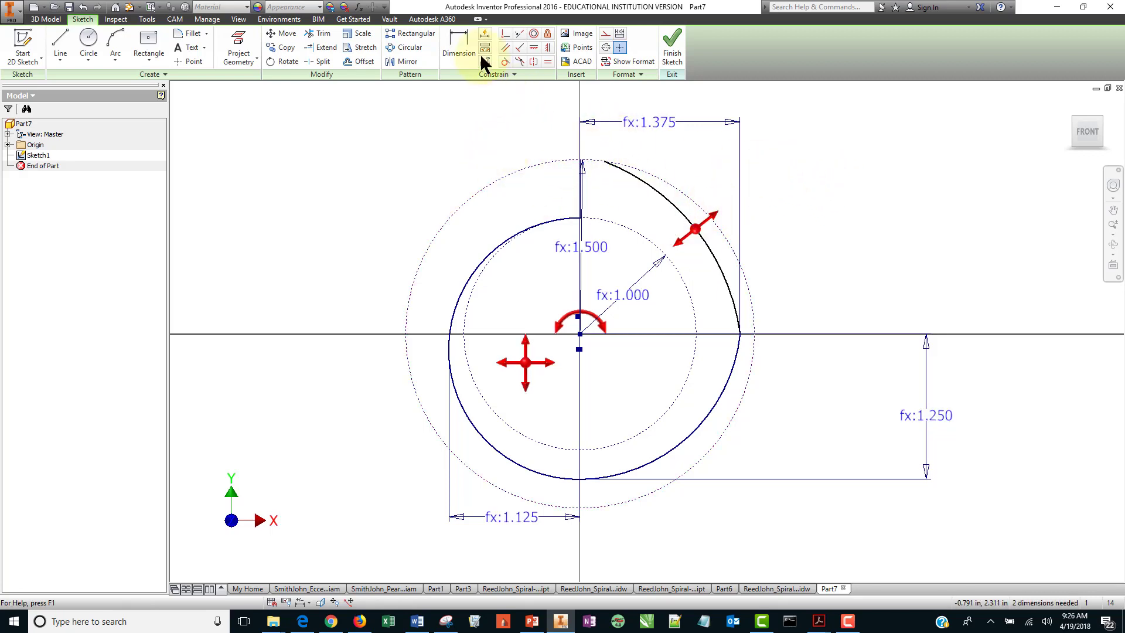
{"action": "left_click", "coordinate": [505, 35]}
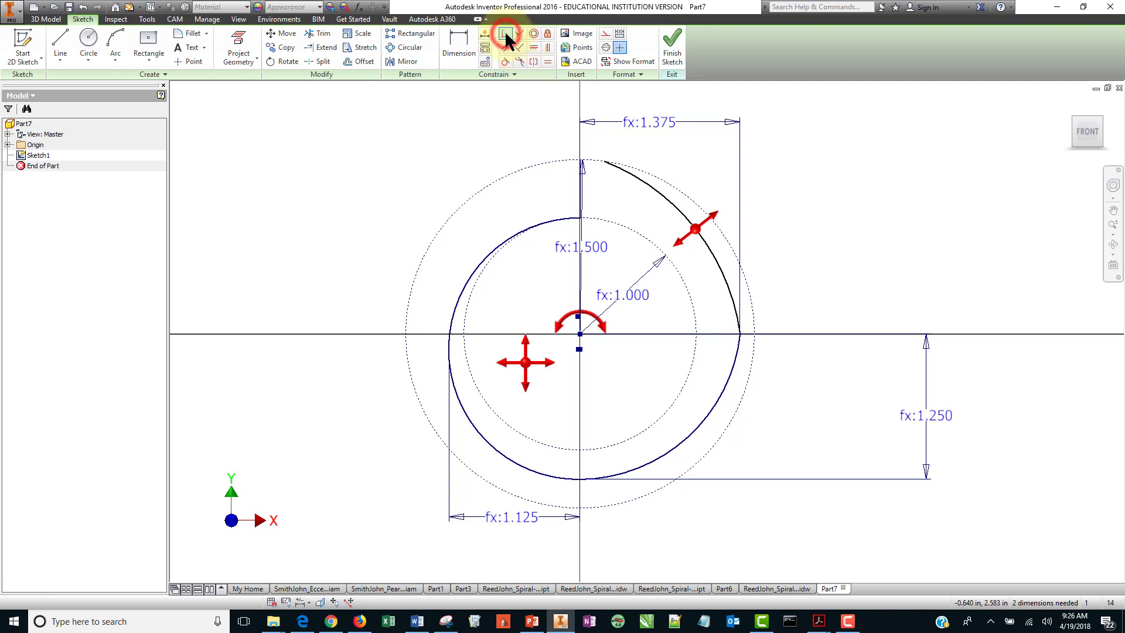
{"action": "left_click", "coordinate": [603, 162]}
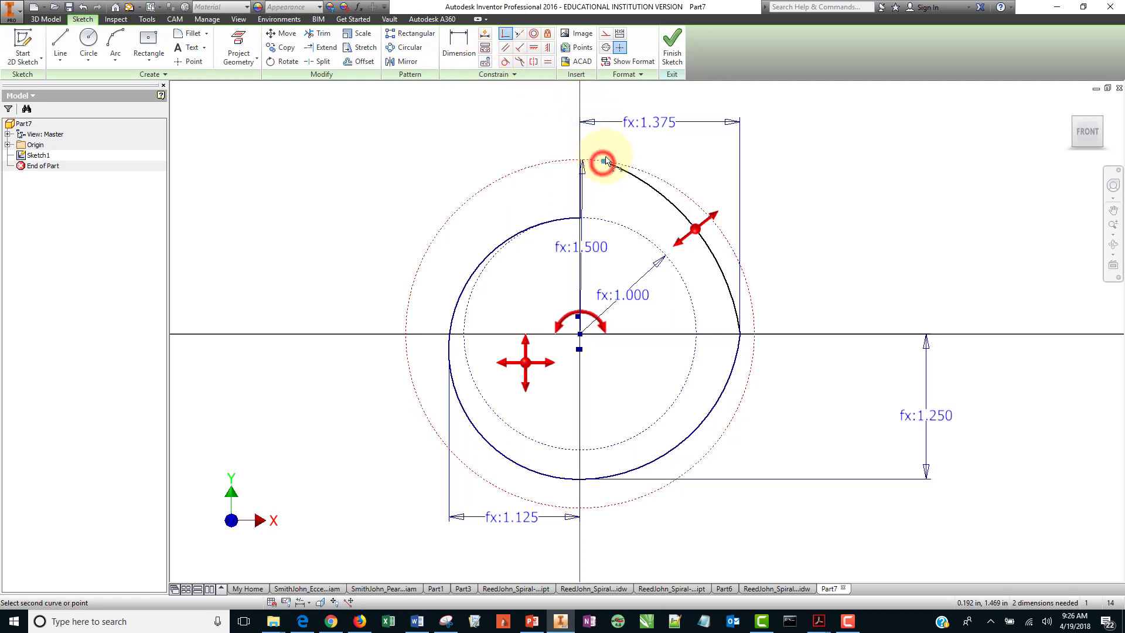
{"action": "left_click", "coordinate": [580, 160]}
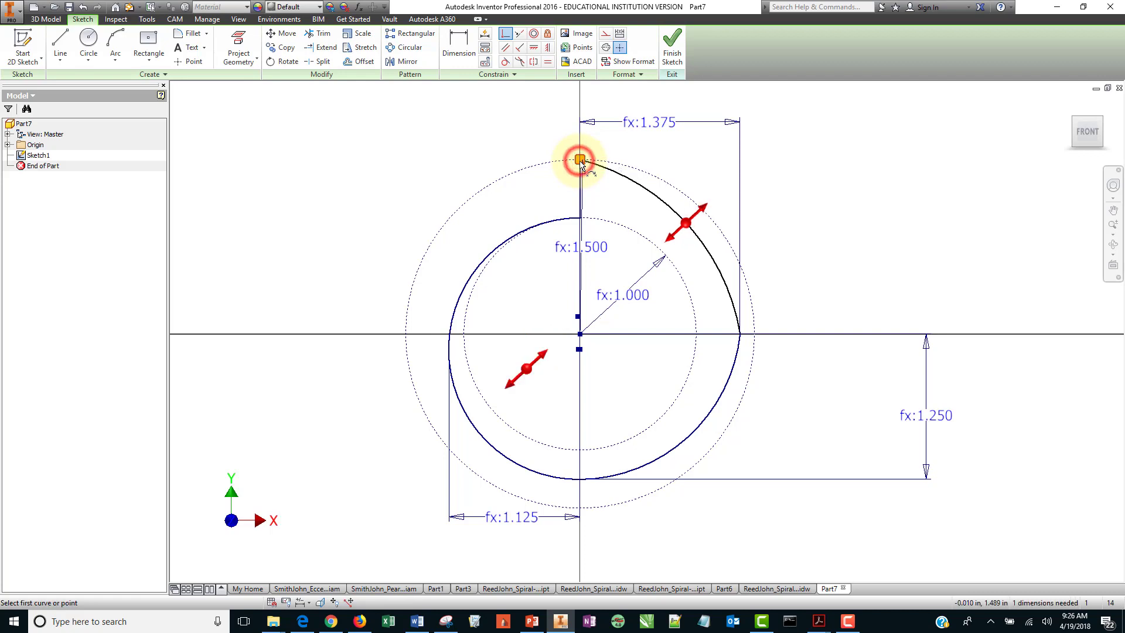
{"action": "right_click", "coordinate": [352, 200]}
{"action": "left_click", "coordinate": [385, 197]}
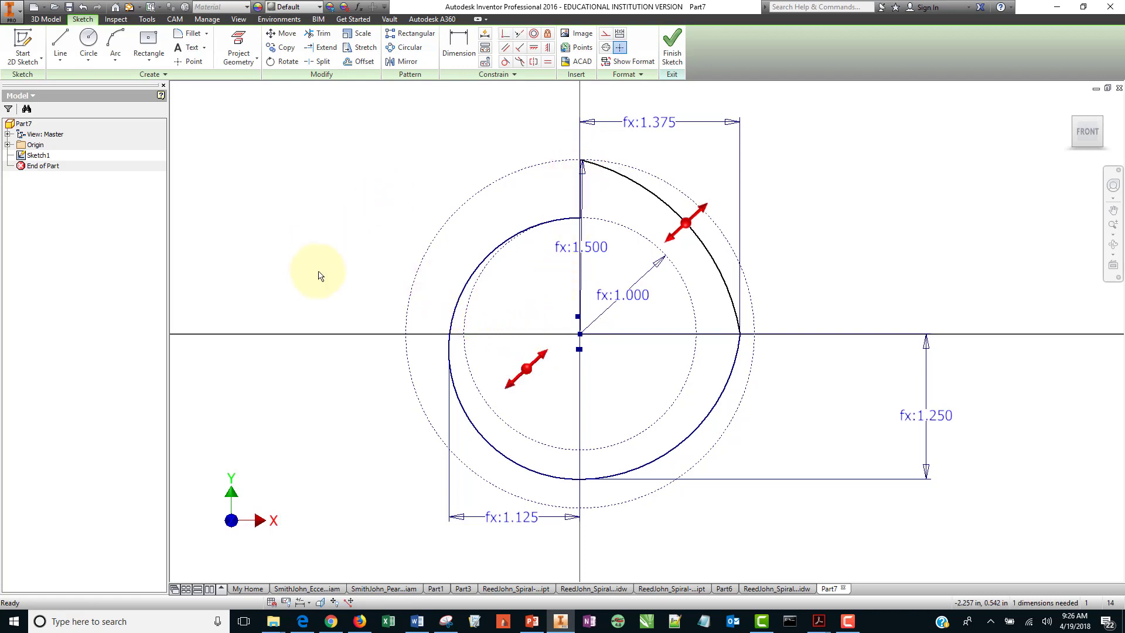
Make the lower-right arc tangent to the large arc.
{"action": "left_click", "coordinate": [505, 62]}
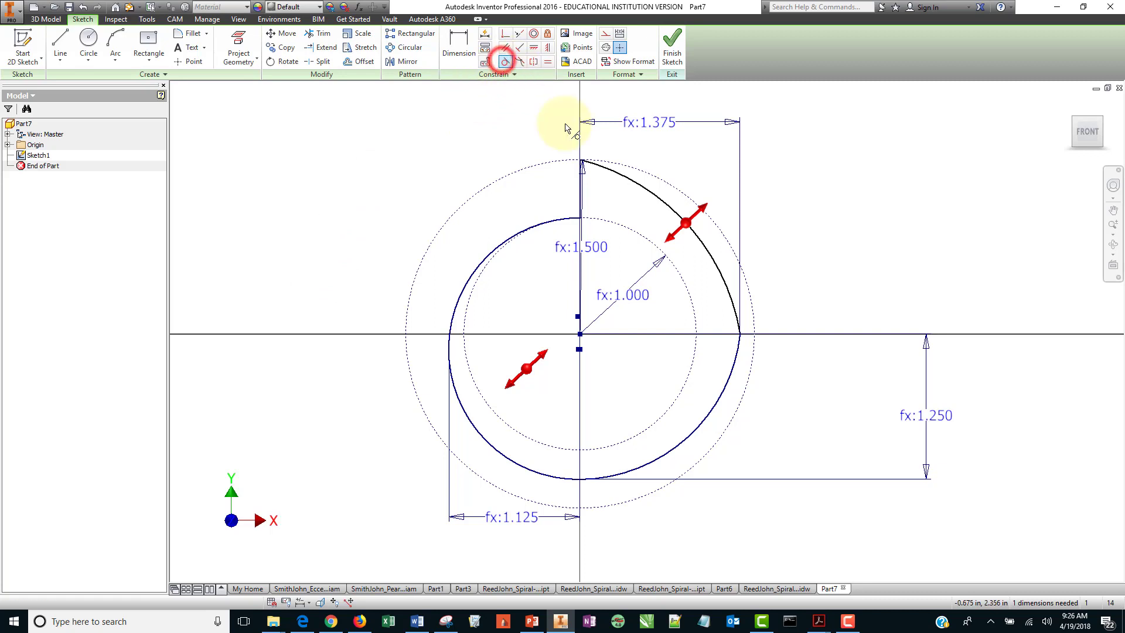
{"action": "left_click", "coordinate": [720, 391]}
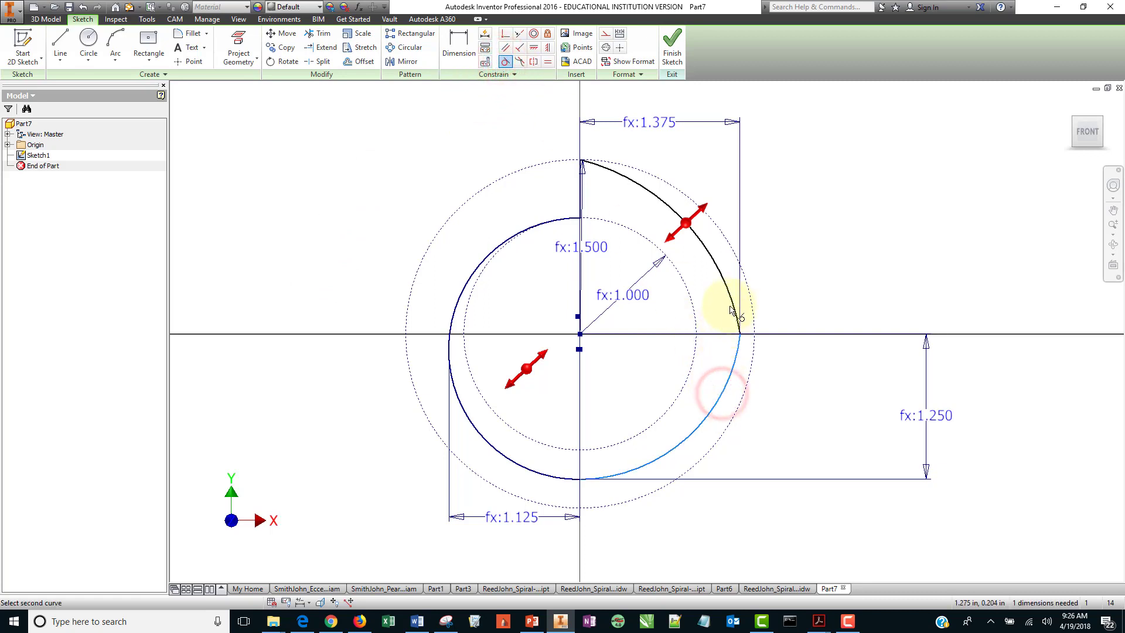
{"action": "left_click", "coordinate": [732, 303]}
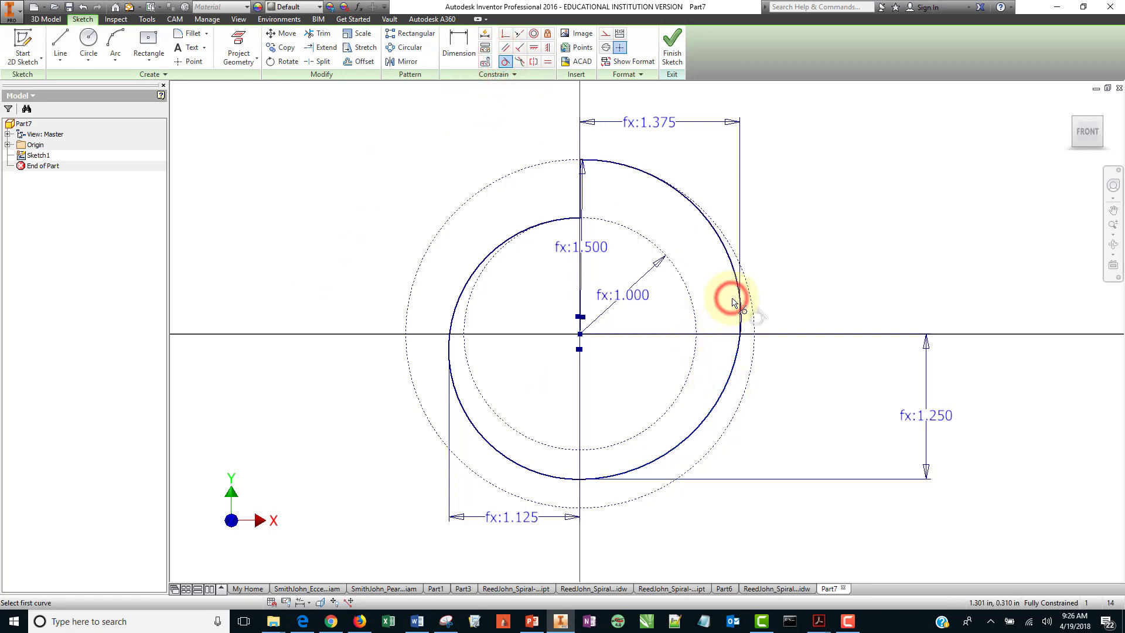
{"action": "right_click", "coordinate": [835, 205]}
{"action": "left_click", "coordinate": [866, 201]}
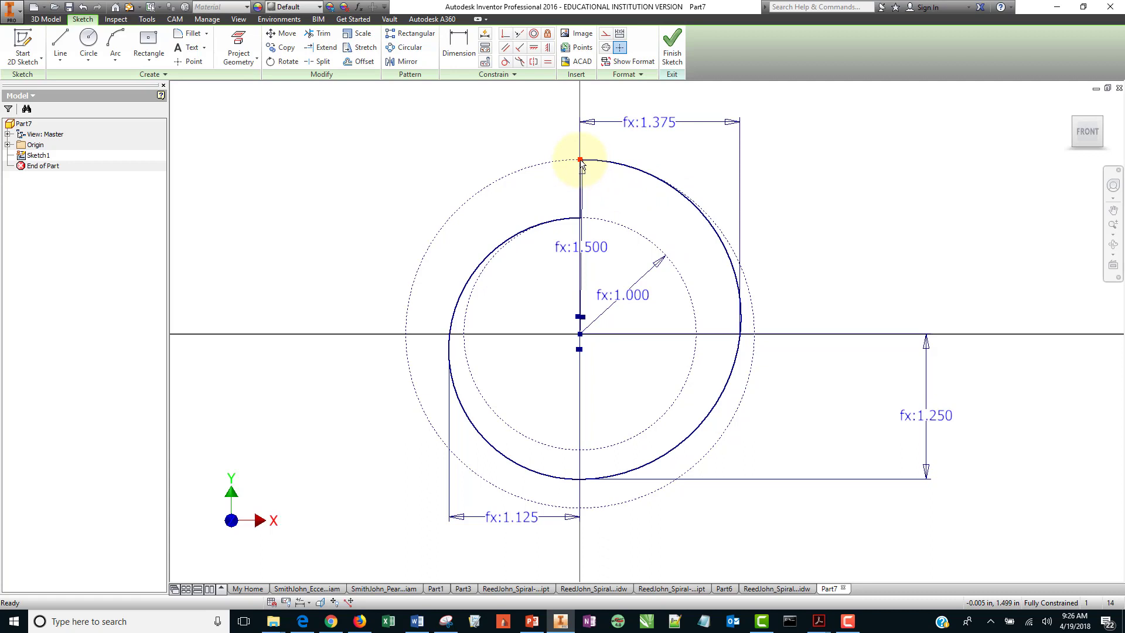
Try dragging the large arc's top endpoint and open the options of the 1.500 dimension.
{"action": "left_click_drag", "start_coordinate": [582, 162], "coordinate": [584, 221]}
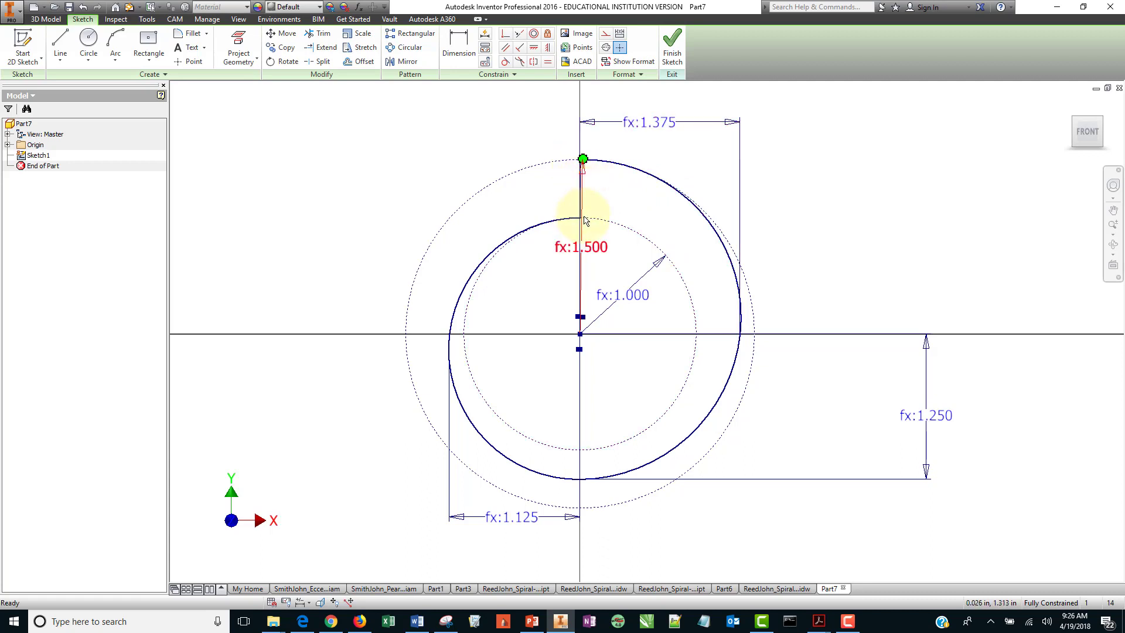
{"action": "right_click", "coordinate": [589, 248]}
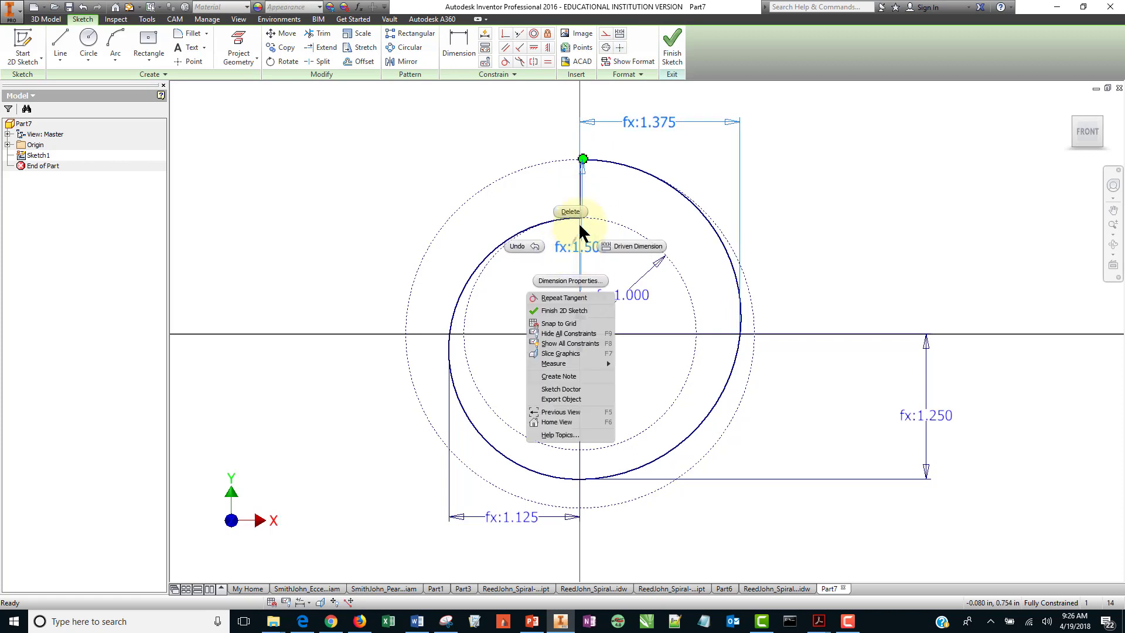
{"action": "left_click", "coordinate": [825, 211]}
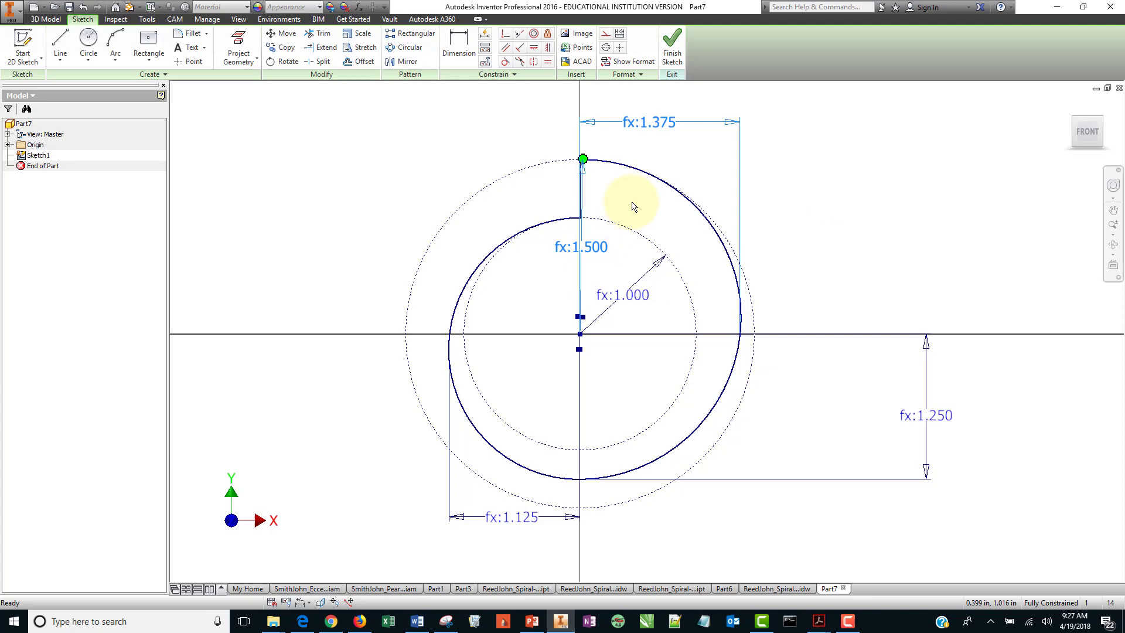
Finish the sketch and extrude the cam profile symmetrically 3/16 in.
{"action": "left_click", "coordinate": [672, 47]}
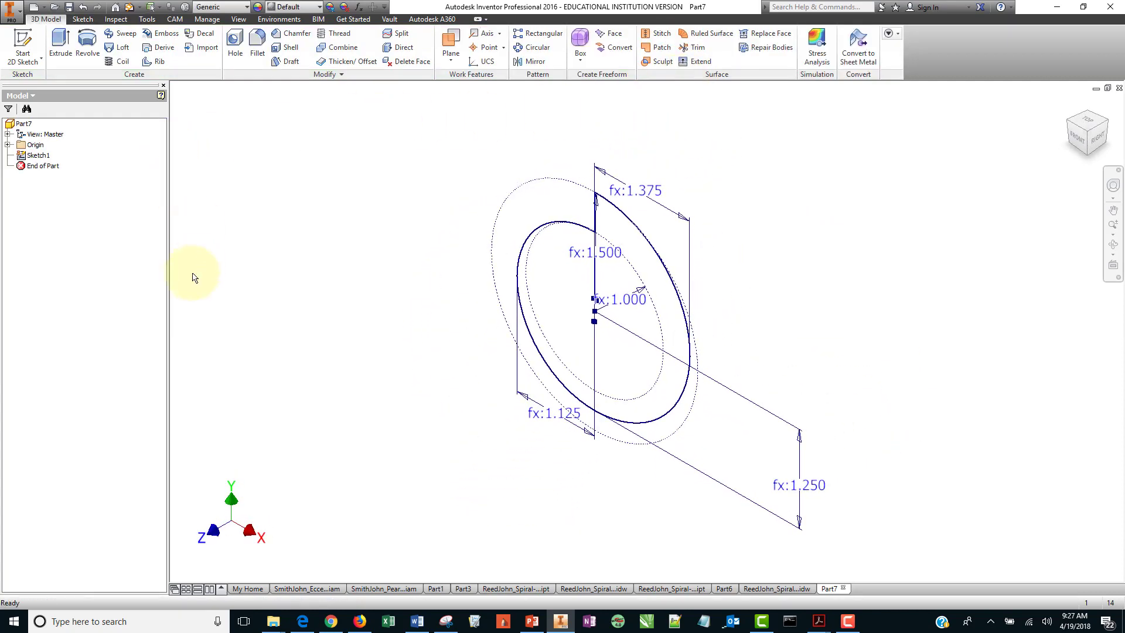
{"action": "left_click", "coordinate": [60, 44]}
{"action": "left_click", "coordinate": [372, 225]}
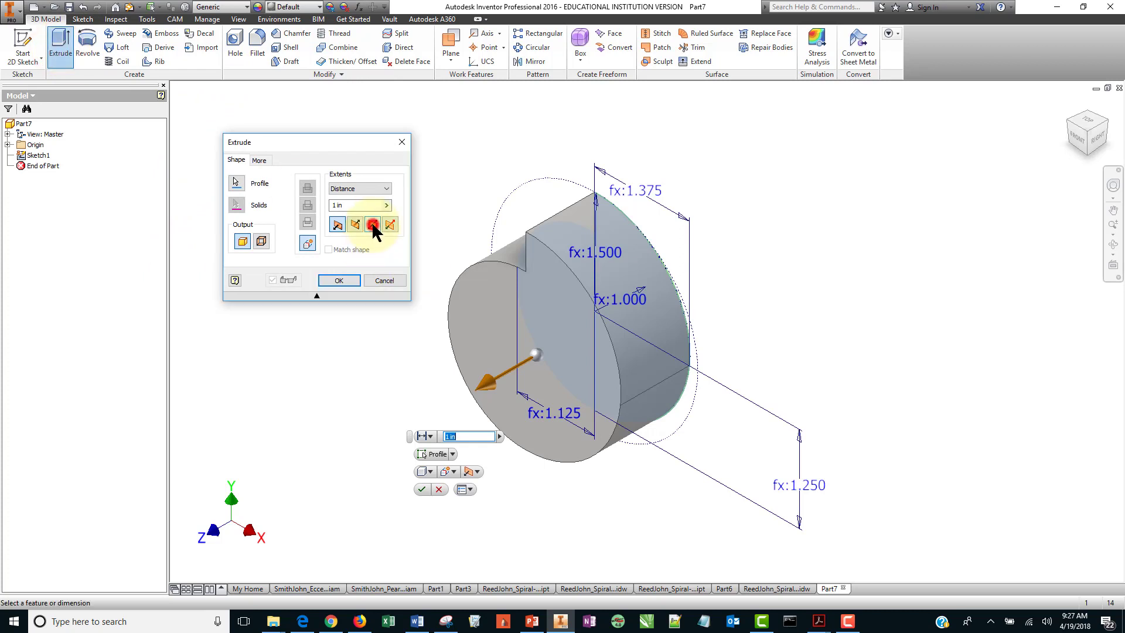
{"action": "left_click", "coordinate": [351, 205]}
{"action": "type", "text": "3"}
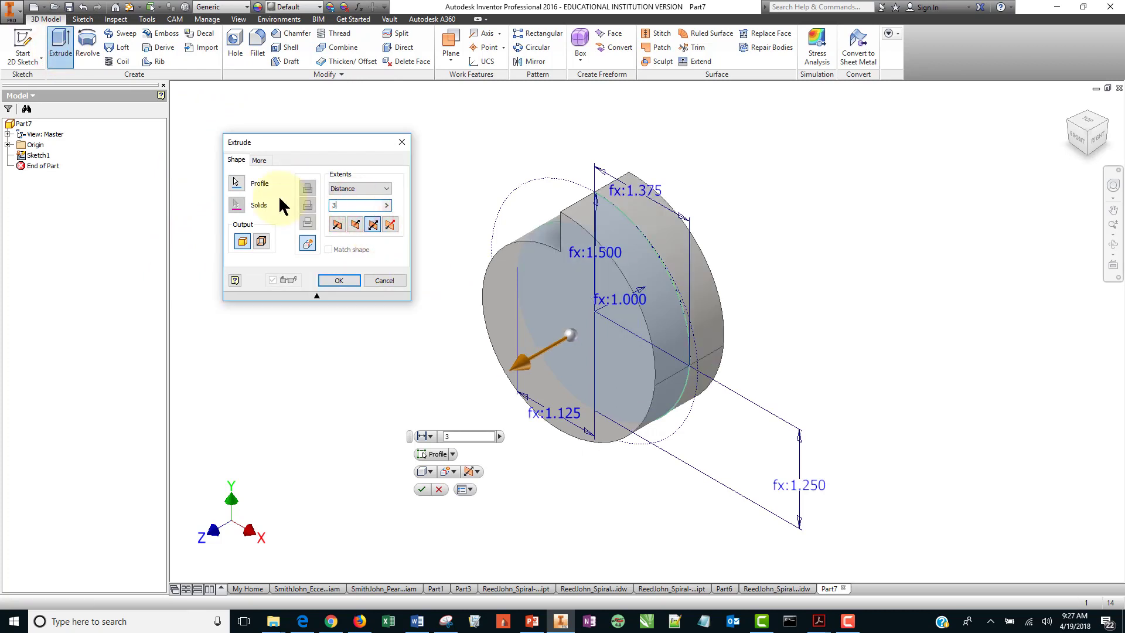
{"action": "type", "text": "/16"}
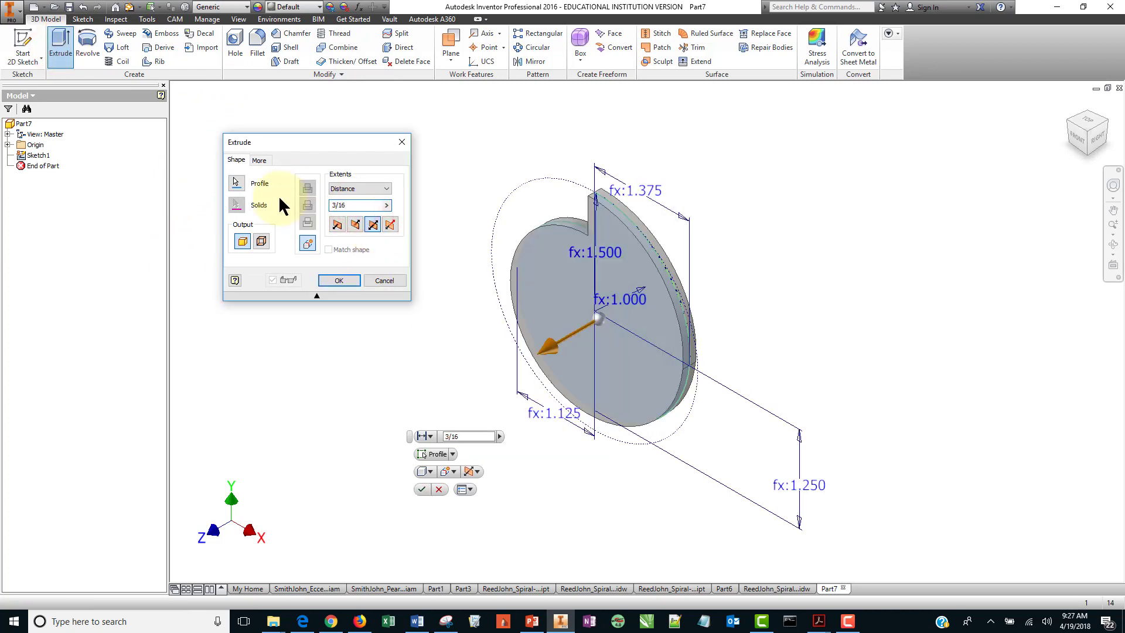
{"action": "key", "text": "Return"}
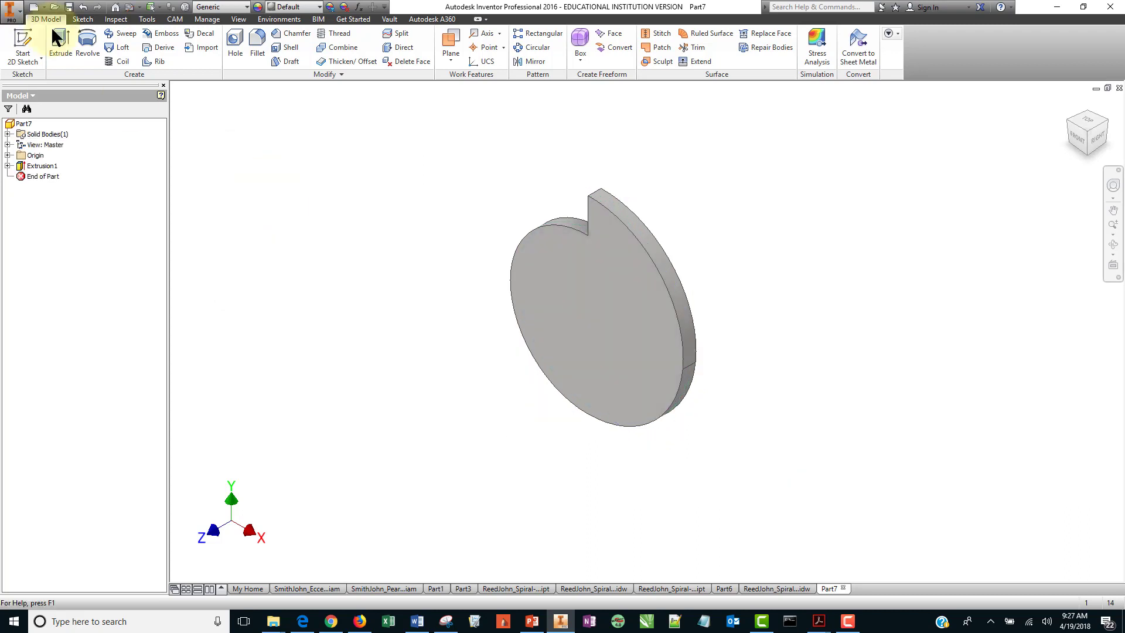
Start a sketch on the cam's front face and place a single point at the origin, then finish the sketch.
{"action": "left_click", "coordinate": [23, 44]}
{"action": "left_click", "coordinate": [603, 317]}
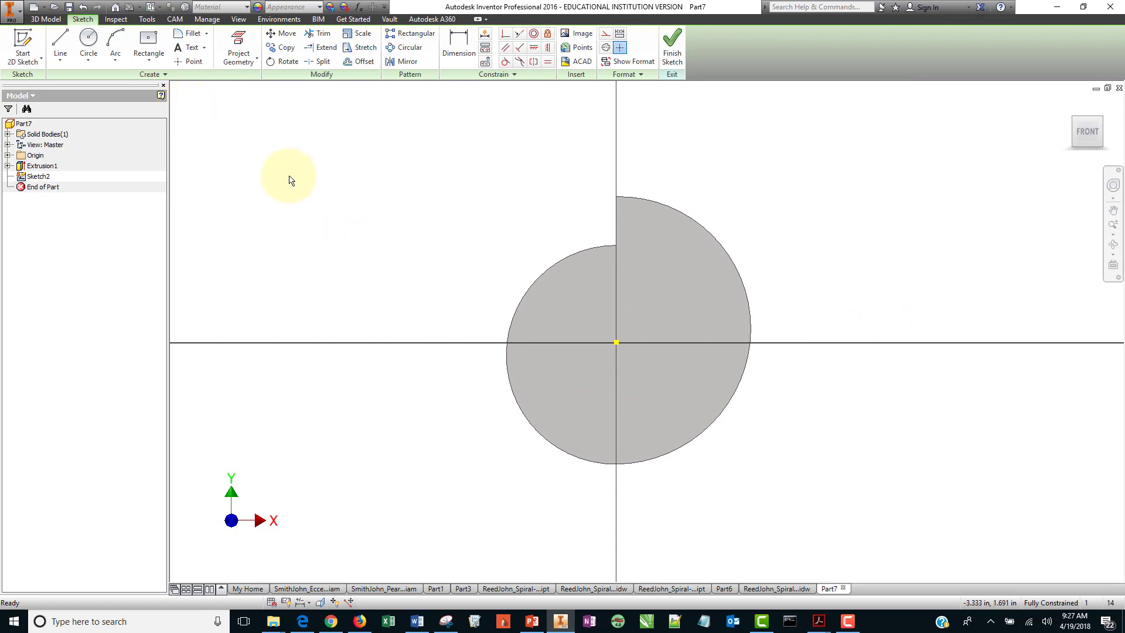
{"action": "left_click", "coordinate": [189, 61]}
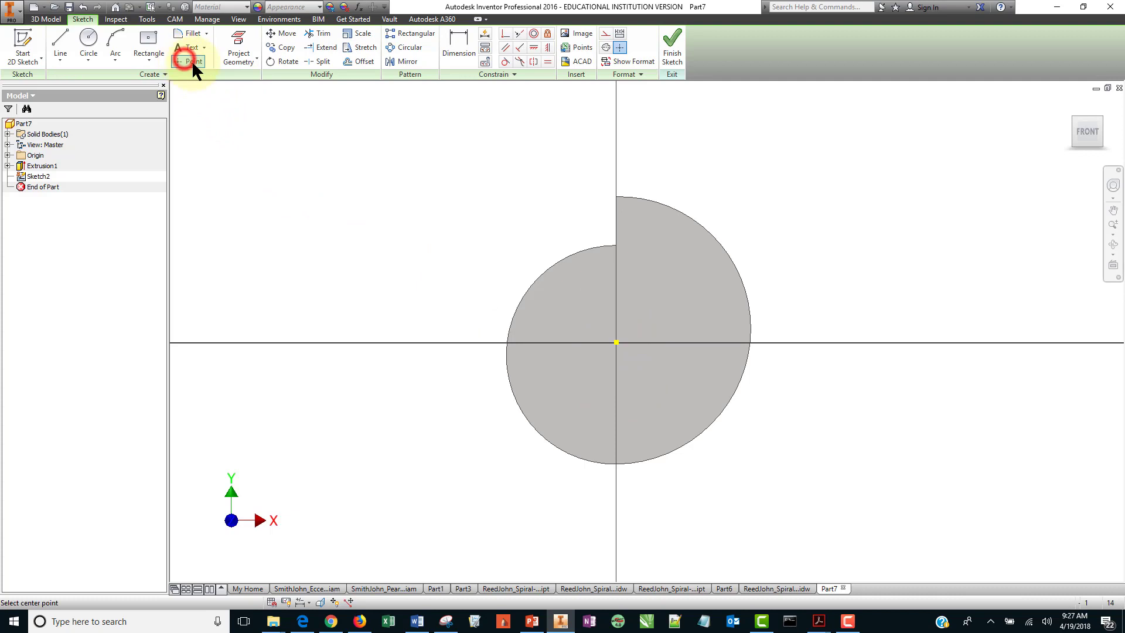
{"action": "left_click", "coordinate": [616, 343]}
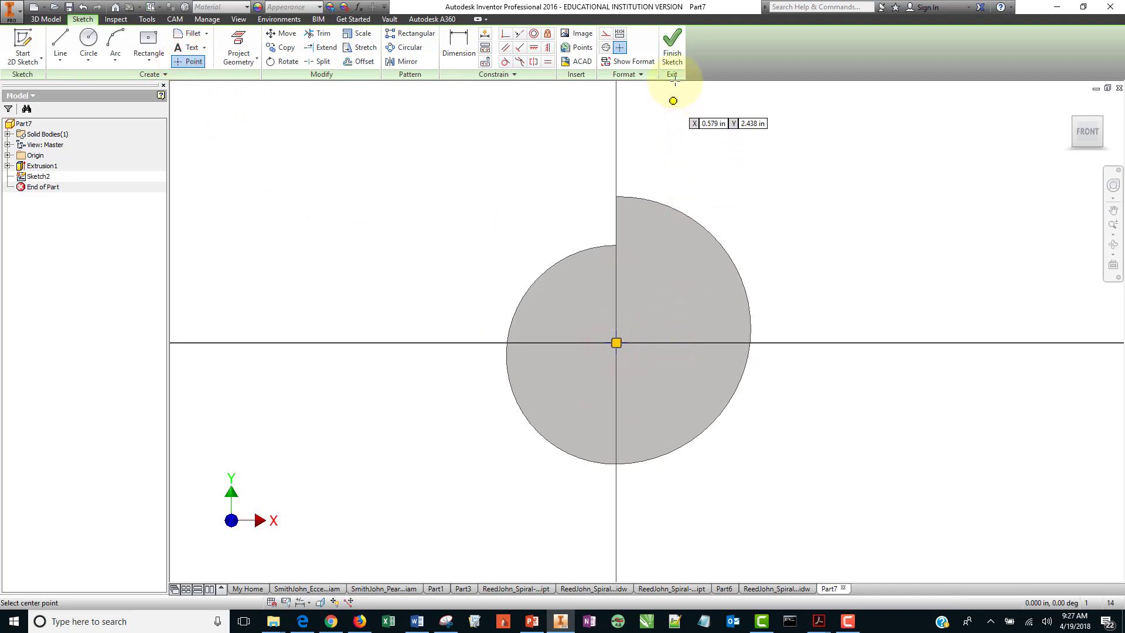
{"action": "left_click", "coordinate": [674, 50]}
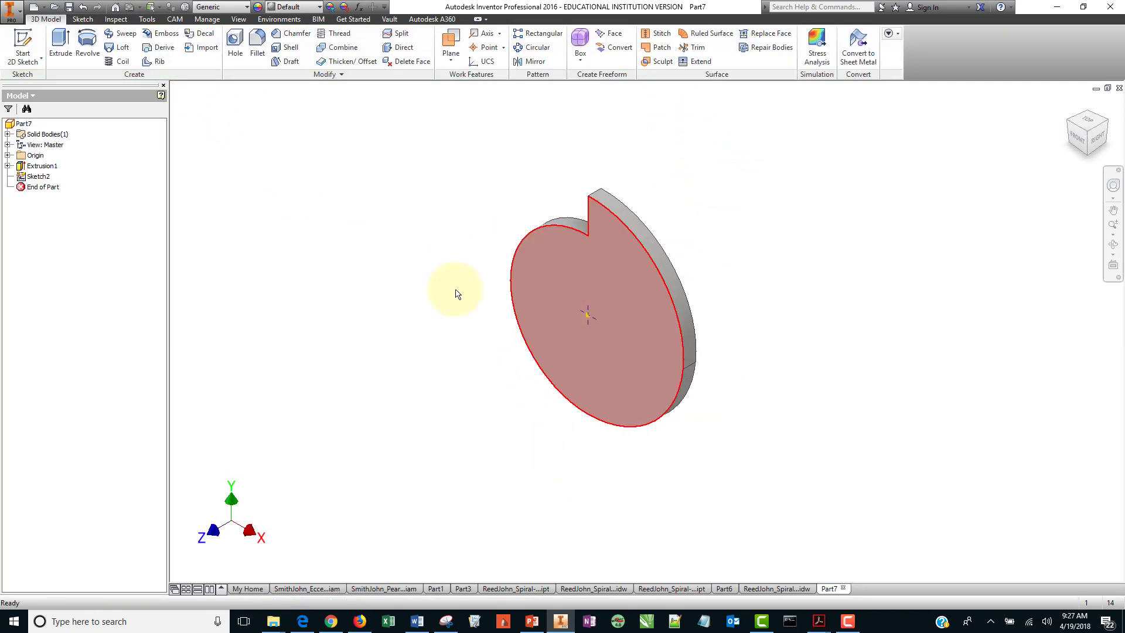
Add a 3/16 in diameter through-all hole at the sketch point.
{"action": "left_click", "coordinate": [235, 50]}
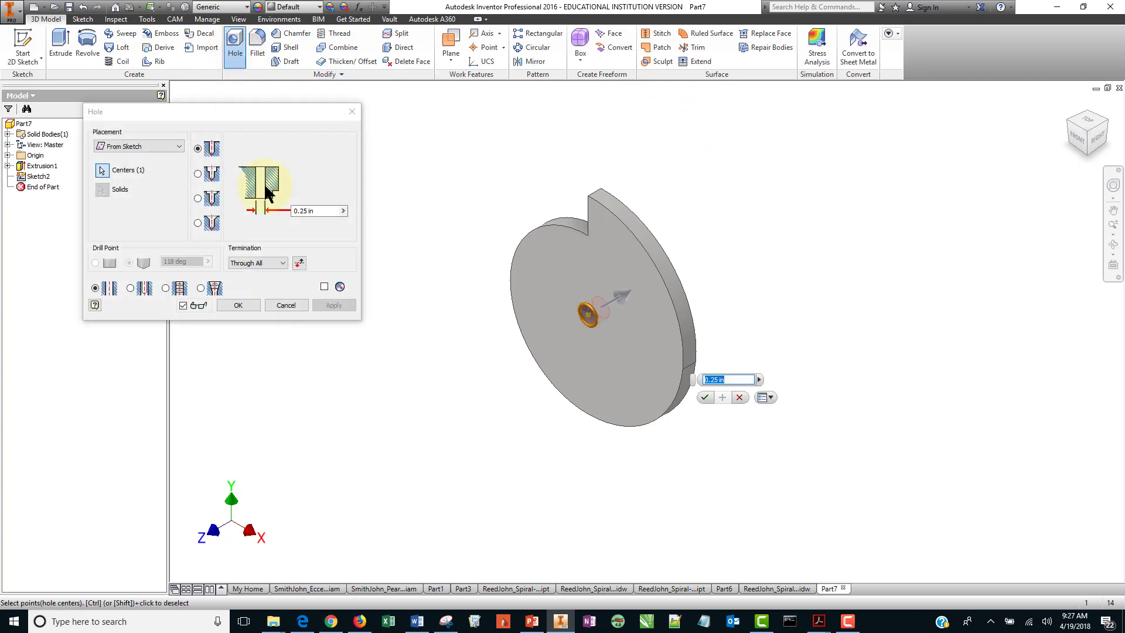
{"action": "left_click", "coordinate": [324, 212]}
{"action": "type", "text": "3/"}
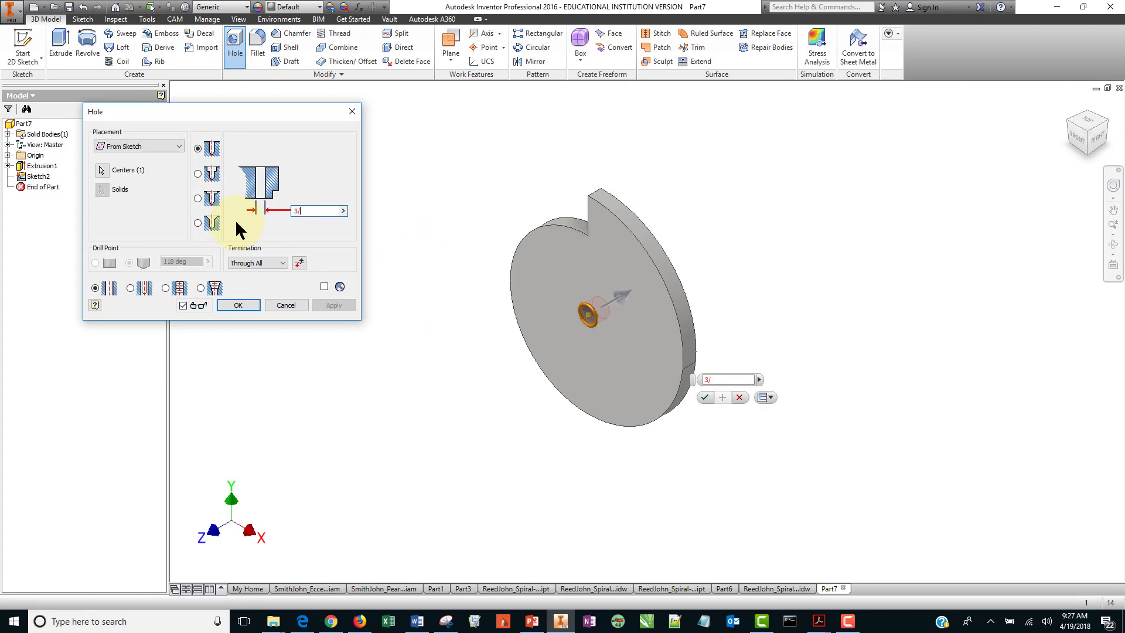
{"action": "type", "text": "16"}
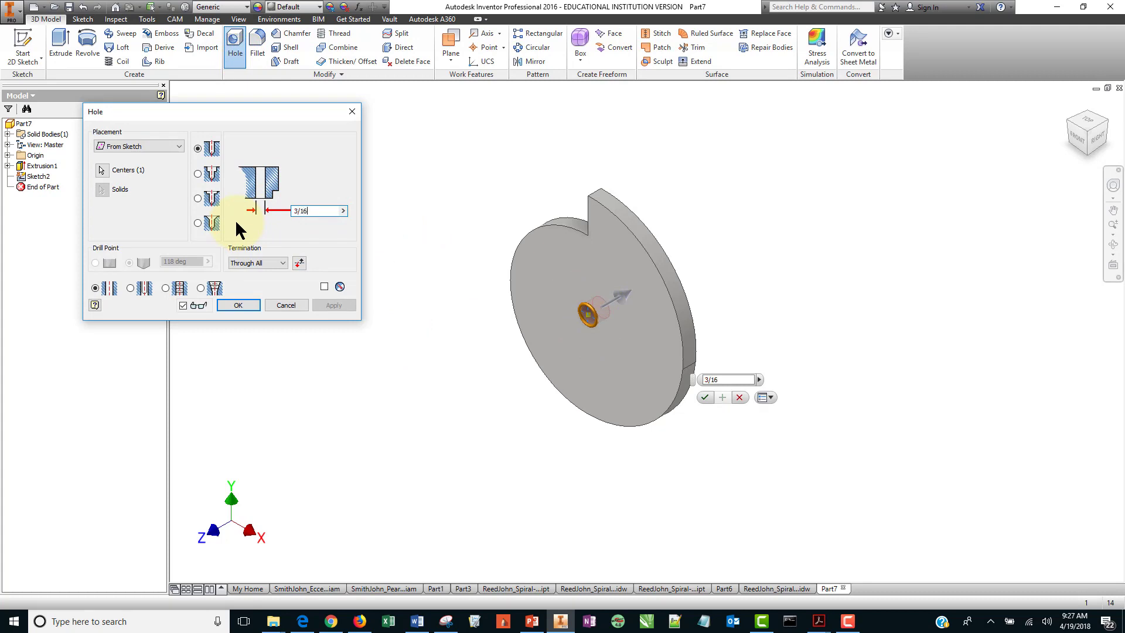
{"action": "left_click", "coordinate": [245, 304]}
{"action": "left_click", "coordinate": [246, 303]}
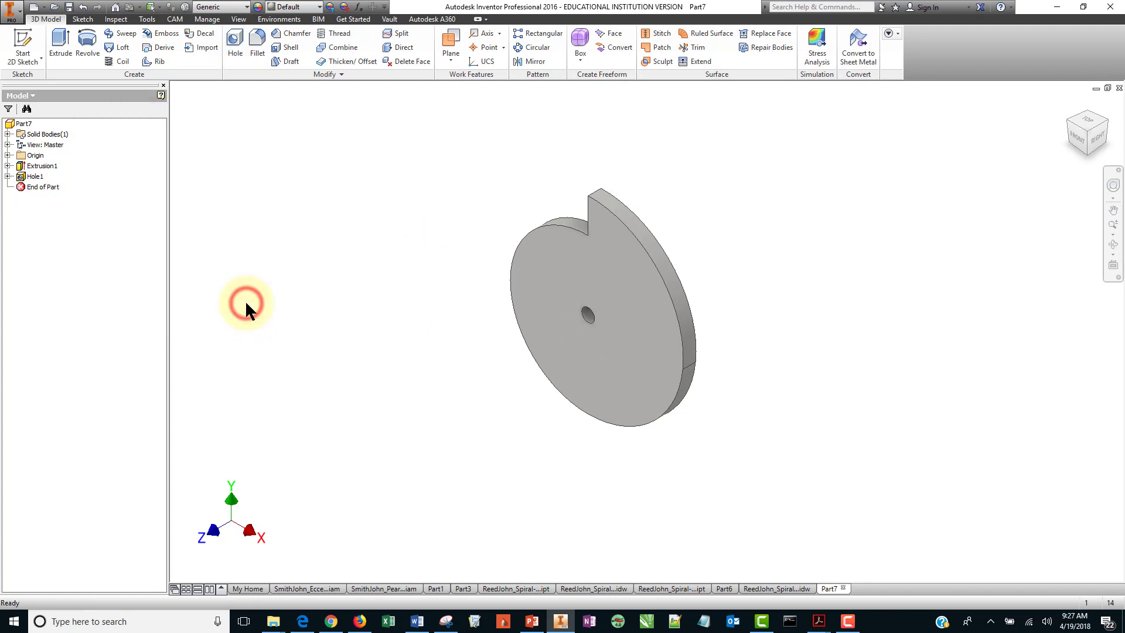
Save the part under the student's last and first name followed by _SnailCam, checking the naming format in the assignment document.
{"action": "middle_click_drag", "start_coordinate": [661, 340], "coordinate": [545, 321]}
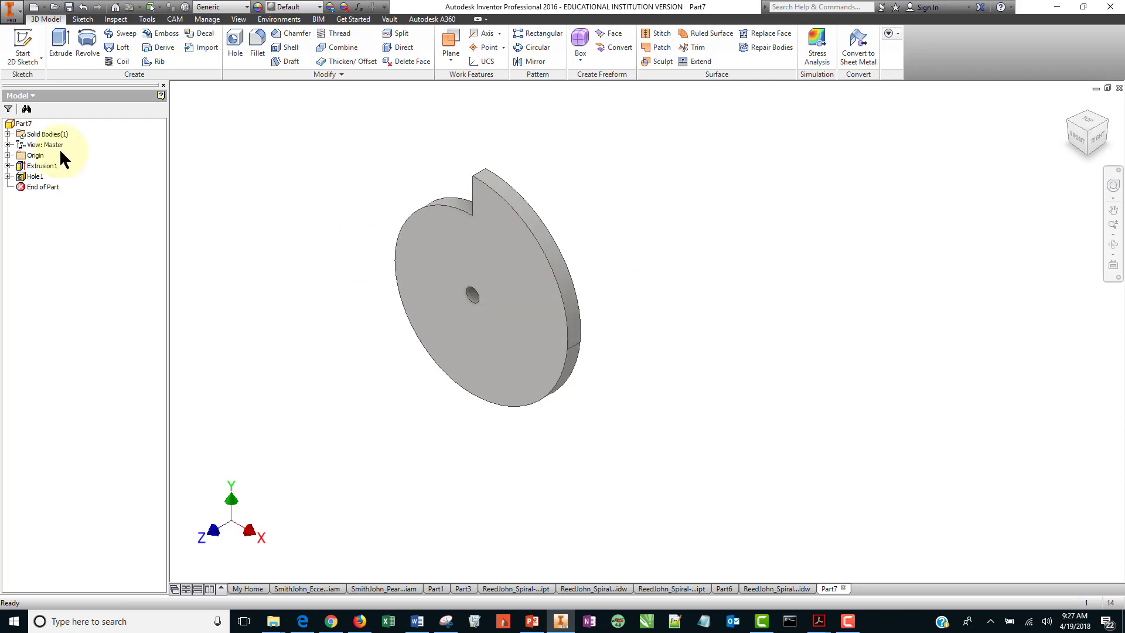
{"action": "right_click", "coordinate": [24, 124]}
{"action": "left_click", "coordinate": [276, 170]}
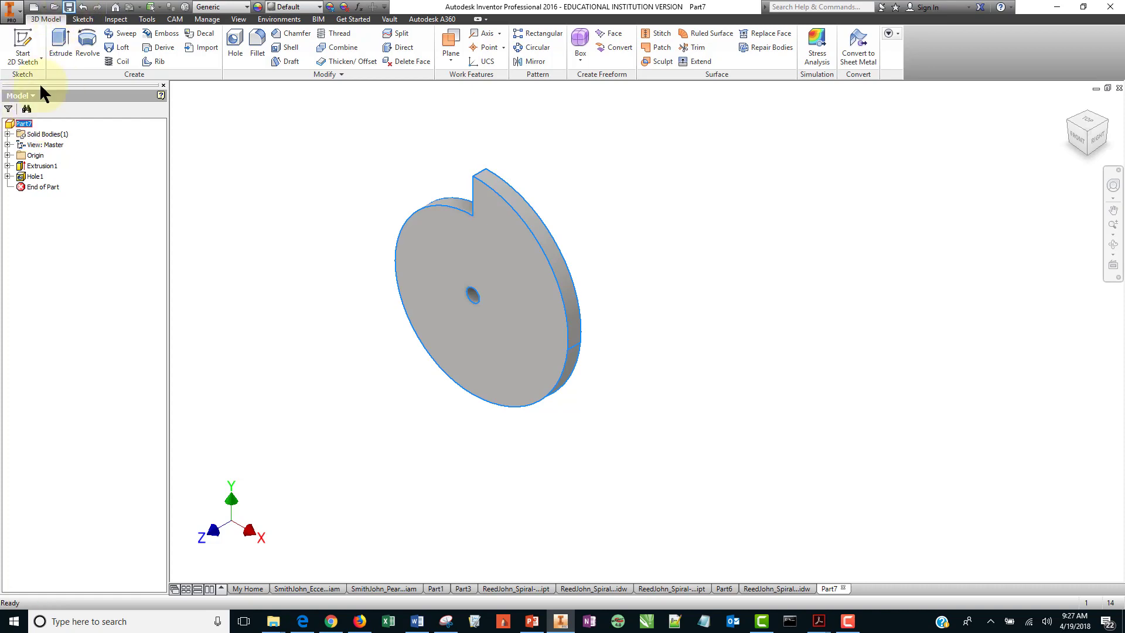
{"action": "left_click", "coordinate": [68, 7]}
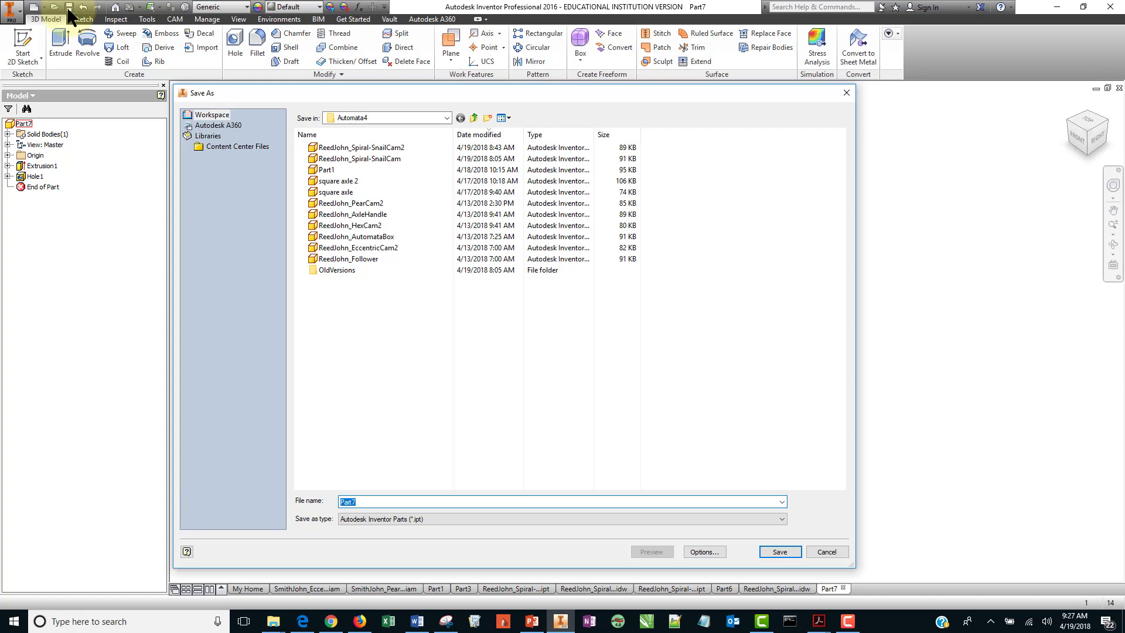
{"action": "type", "text": "SmithJohn_"}
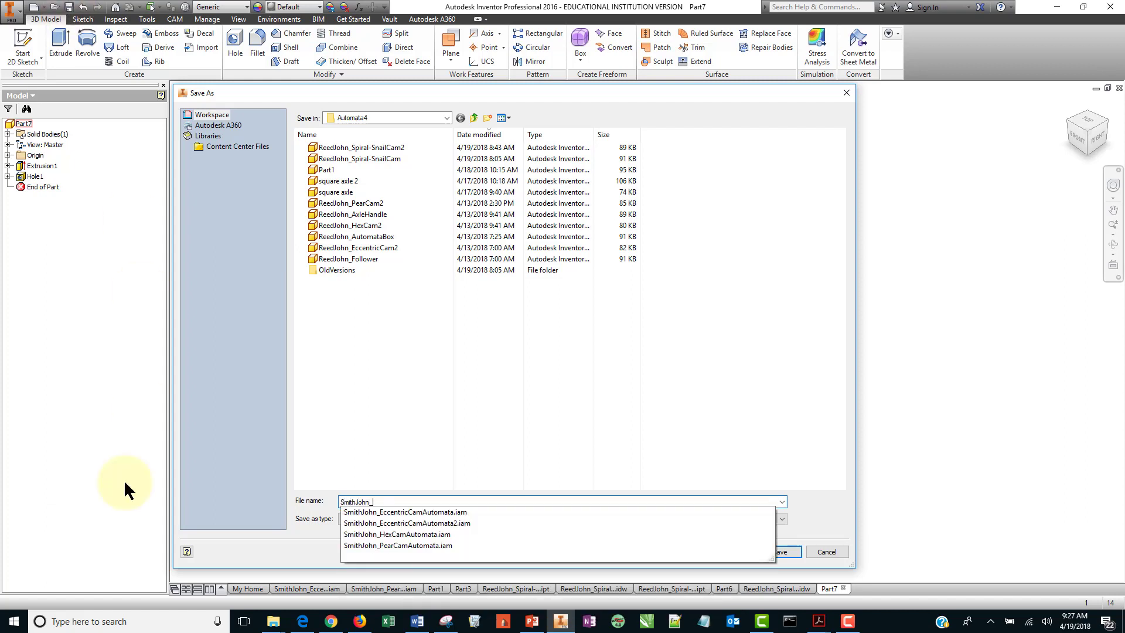
{"action": "left_click", "coordinate": [416, 621]}
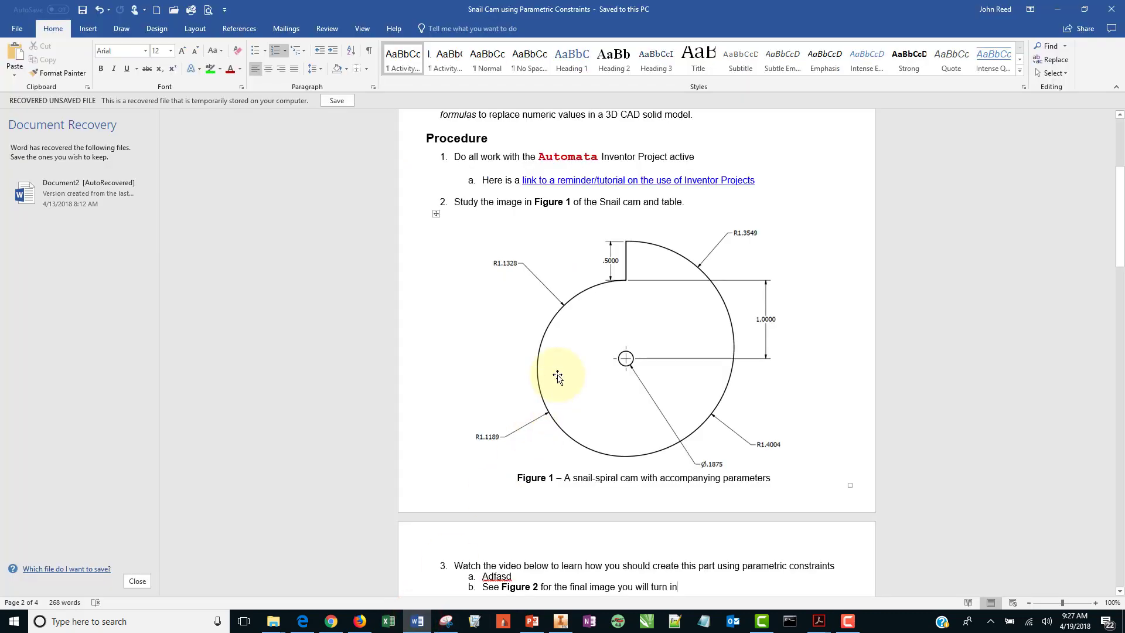
{"action": "scroll", "coordinate": [576, 337], "scroll_direction": "down", "scroll_amount": 5}
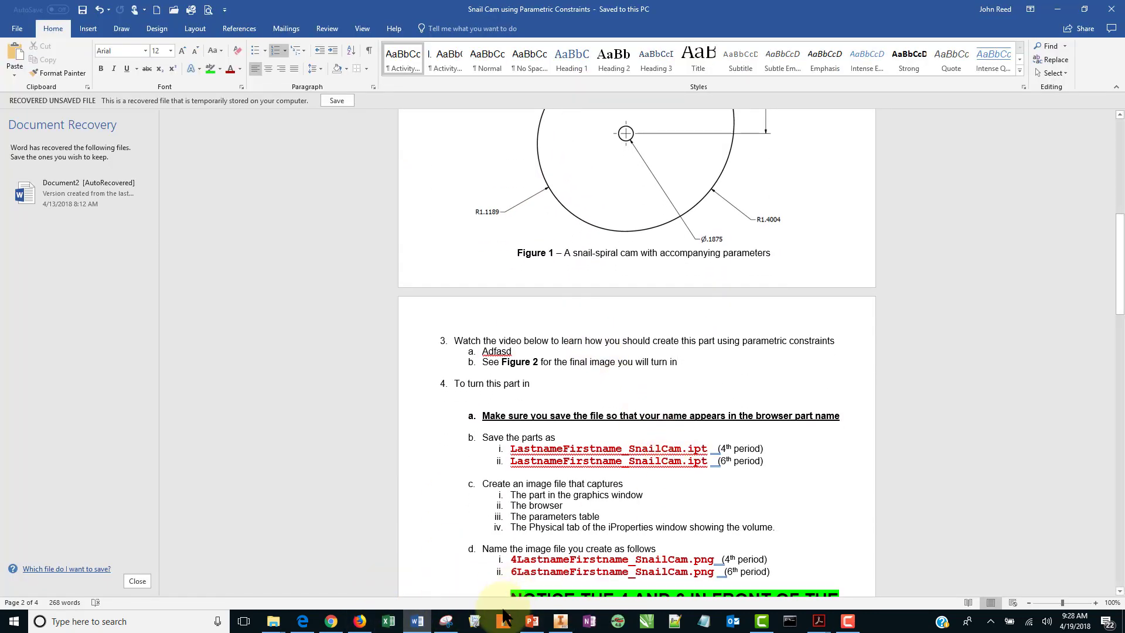
{"action": "left_click", "coordinate": [560, 620]}
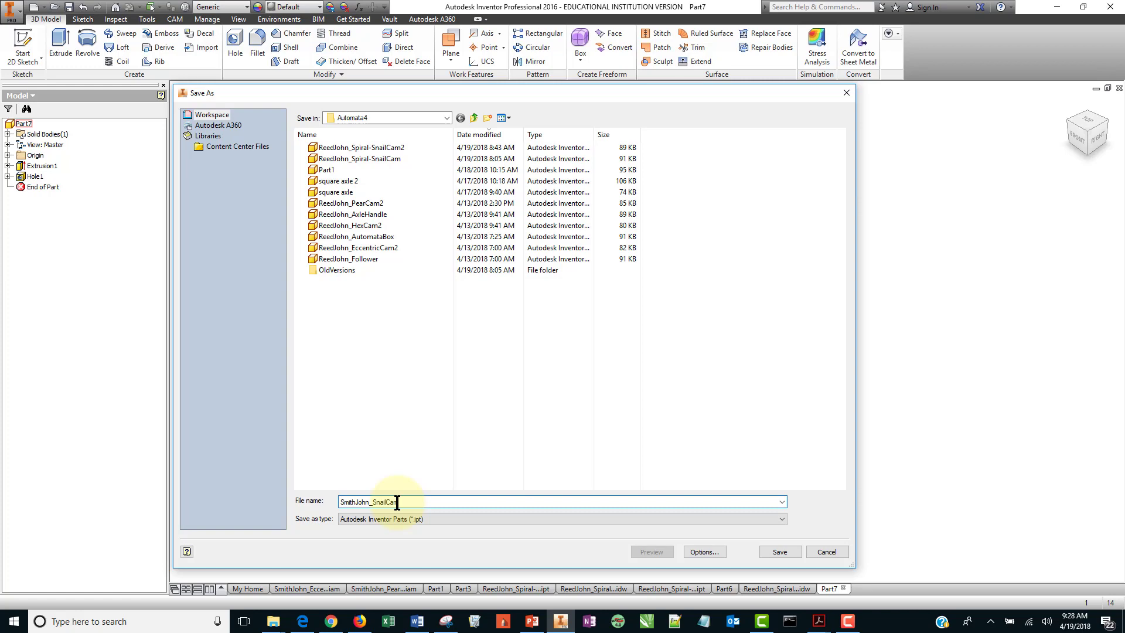
{"action": "left_click", "coordinate": [417, 621]}
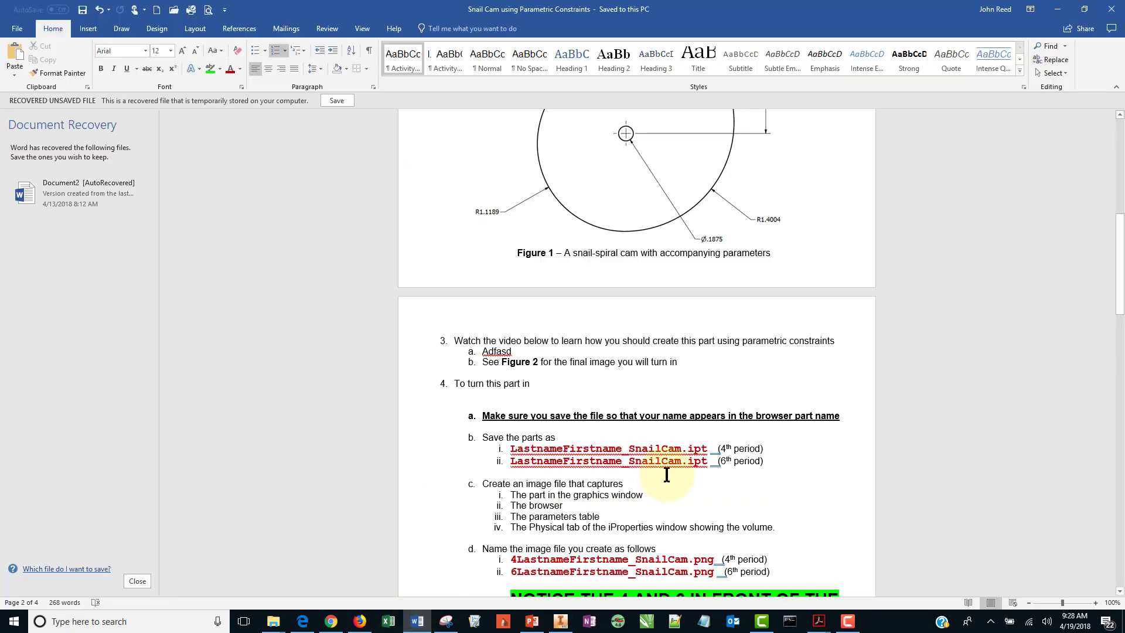
{"action": "left_click", "coordinate": [560, 621]}
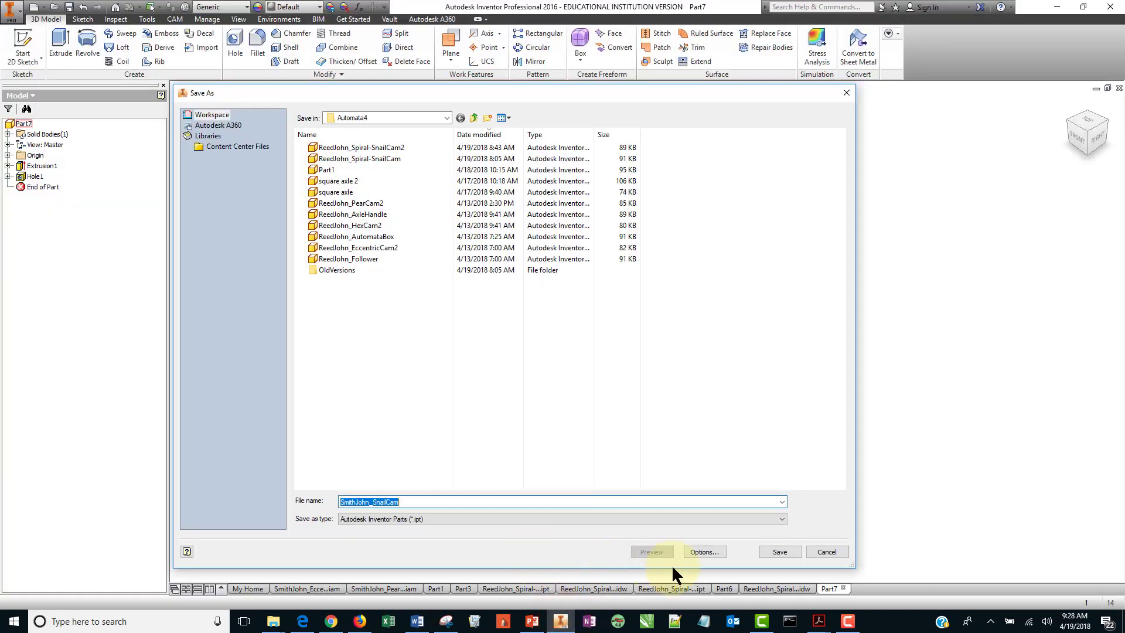
{"action": "left_click", "coordinate": [780, 553]}
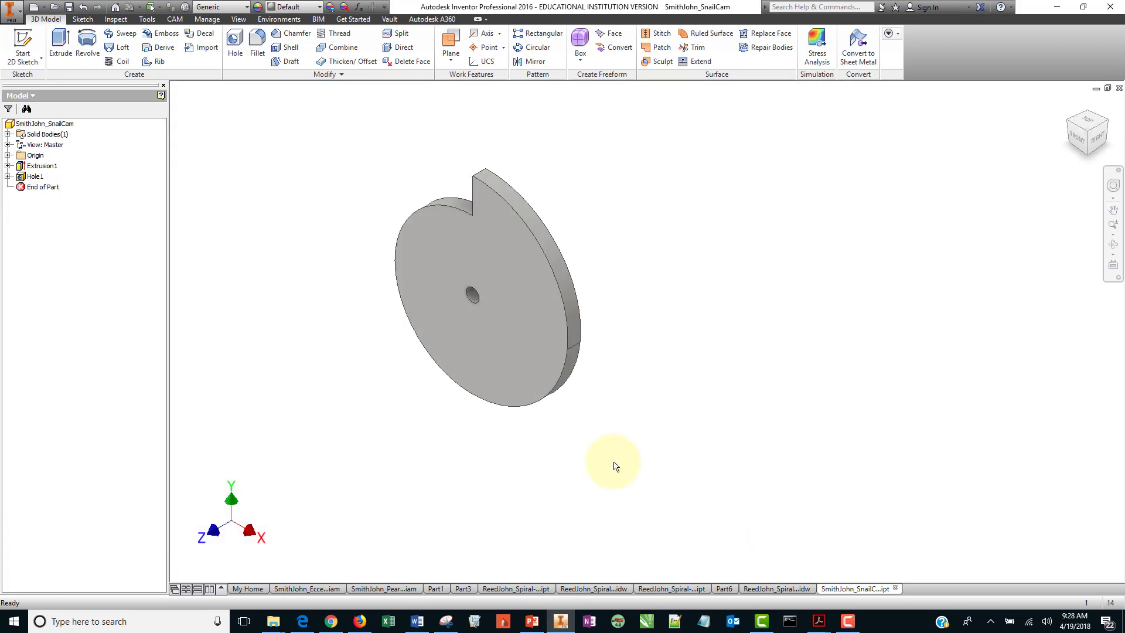
Review the example submission image in the assignment document.
{"action": "left_click", "coordinate": [23, 124]}
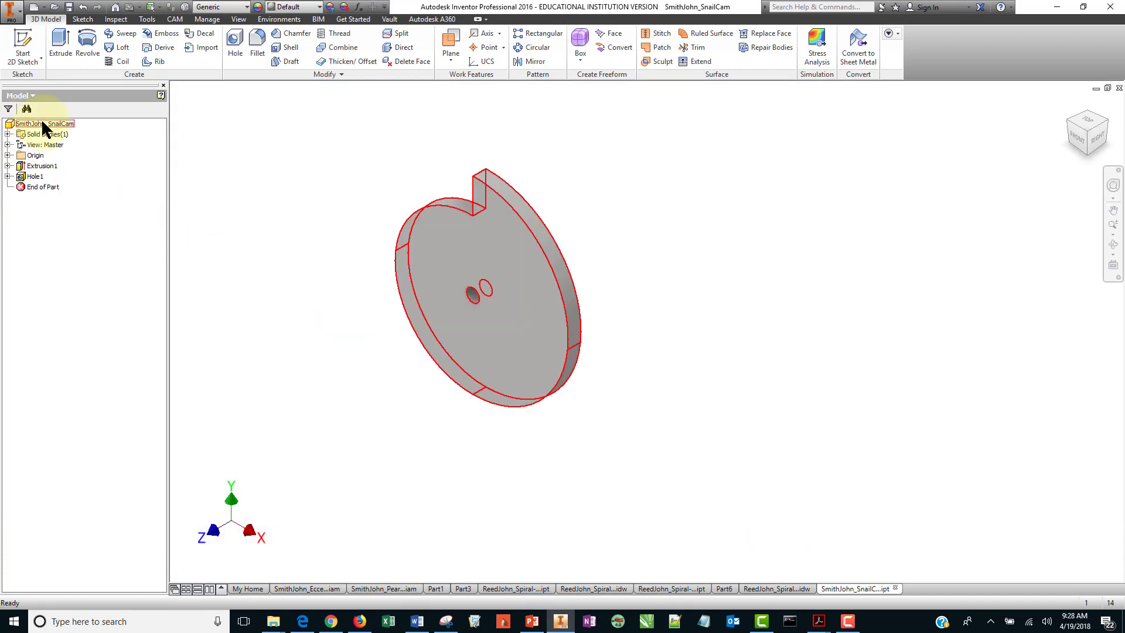
{"action": "left_click", "coordinate": [417, 621]}
{"action": "scroll", "coordinate": [693, 314], "scroll_direction": "down", "scroll_amount": 20}
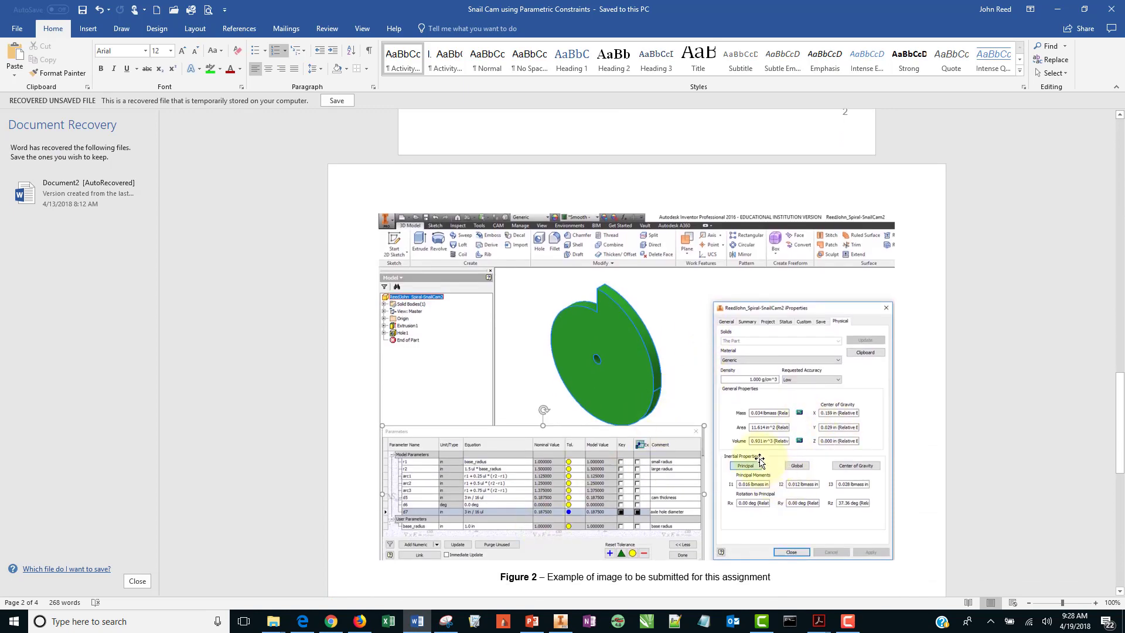
{"action": "left_click", "coordinate": [560, 621]}
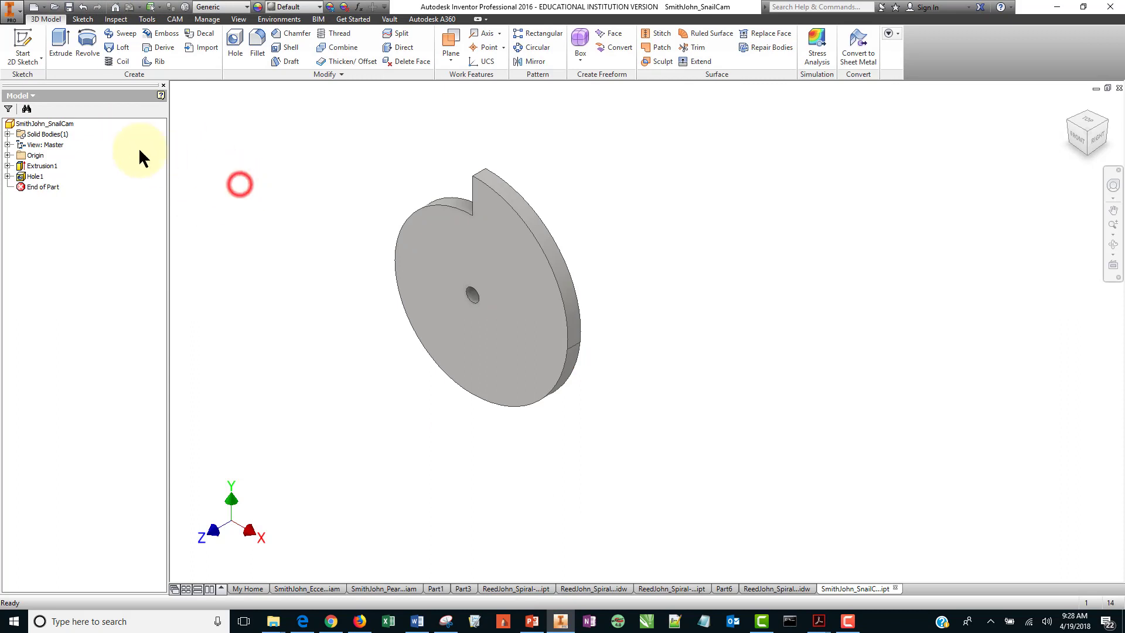
Open the part's iProperties and update its physical properties on the Physical tab.
{"action": "right_click", "coordinate": [62, 124]}
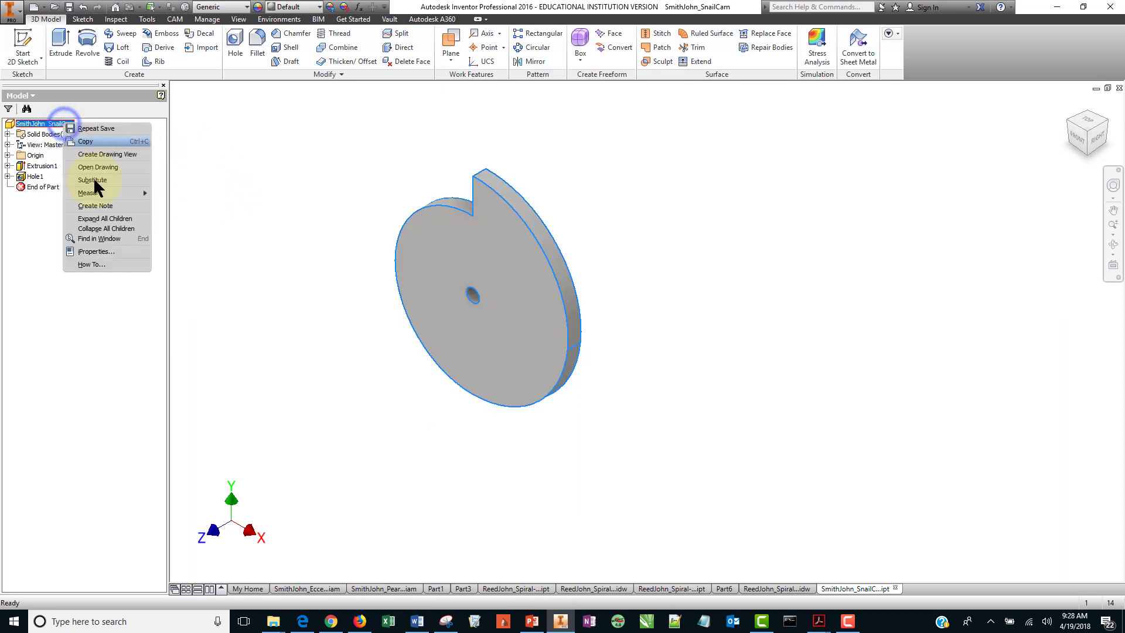
{"action": "left_click", "coordinate": [112, 252]}
{"action": "left_click", "coordinate": [617, 143]}
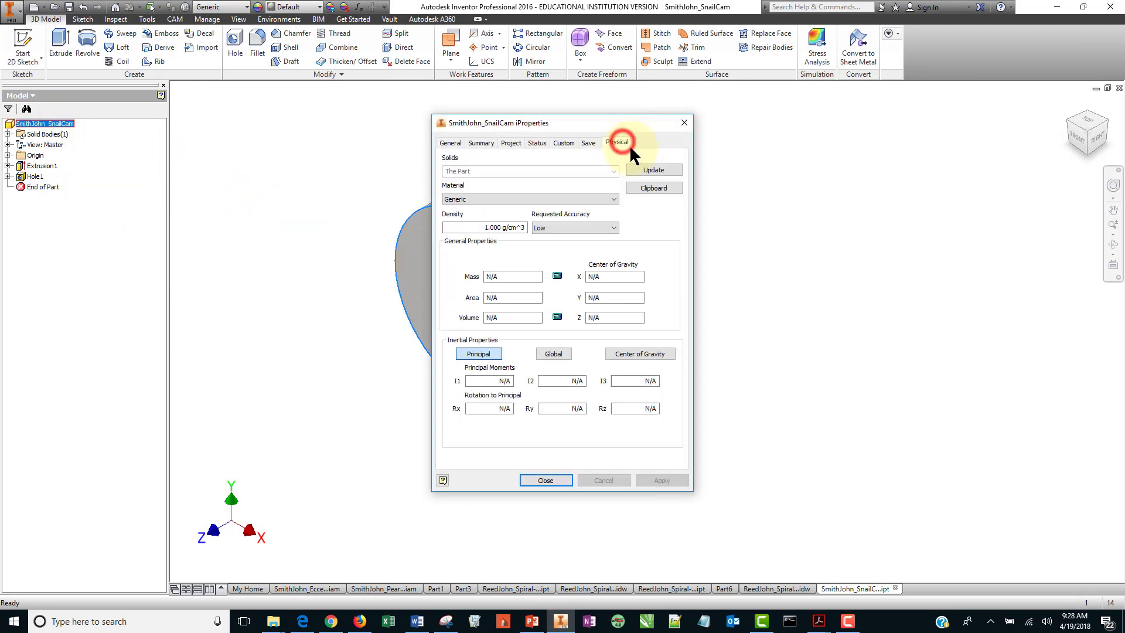
{"action": "left_click", "coordinate": [653, 169]}
{"action": "left_click_drag", "start_coordinate": [609, 123], "coordinate": [821, 149]}
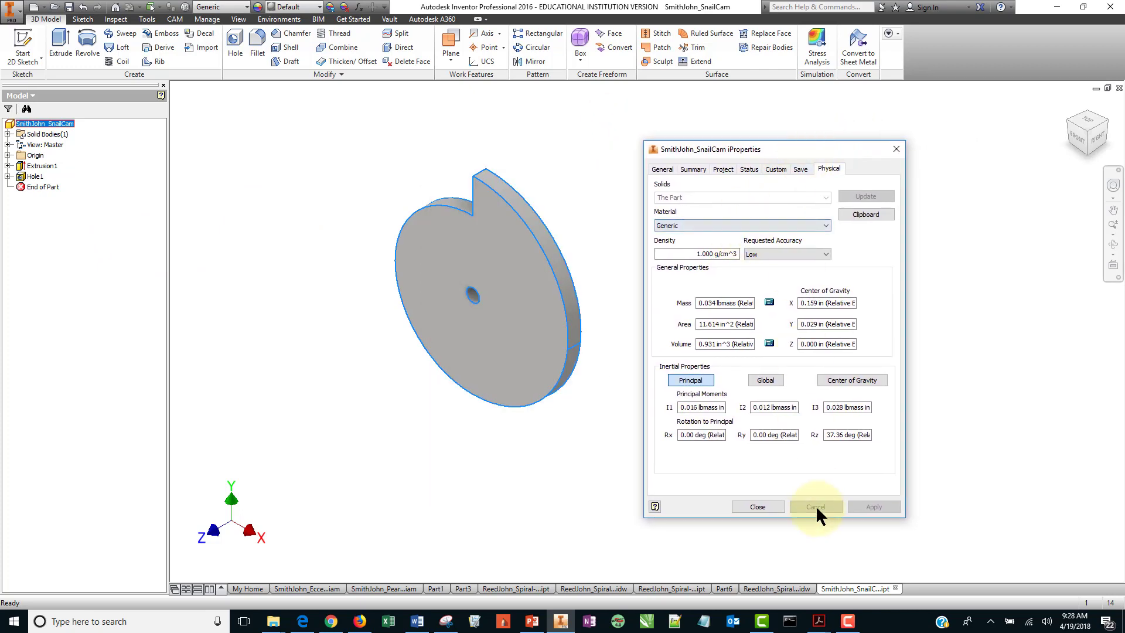
{"action": "left_click", "coordinate": [756, 503]}
Reposition the cam in the view and reopen the part's physical iProperties, moving the dialog aside.
{"action": "middle_click_drag", "start_coordinate": [502, 344], "coordinate": [306, 273]}
{"action": "left_click", "coordinate": [509, 245]}
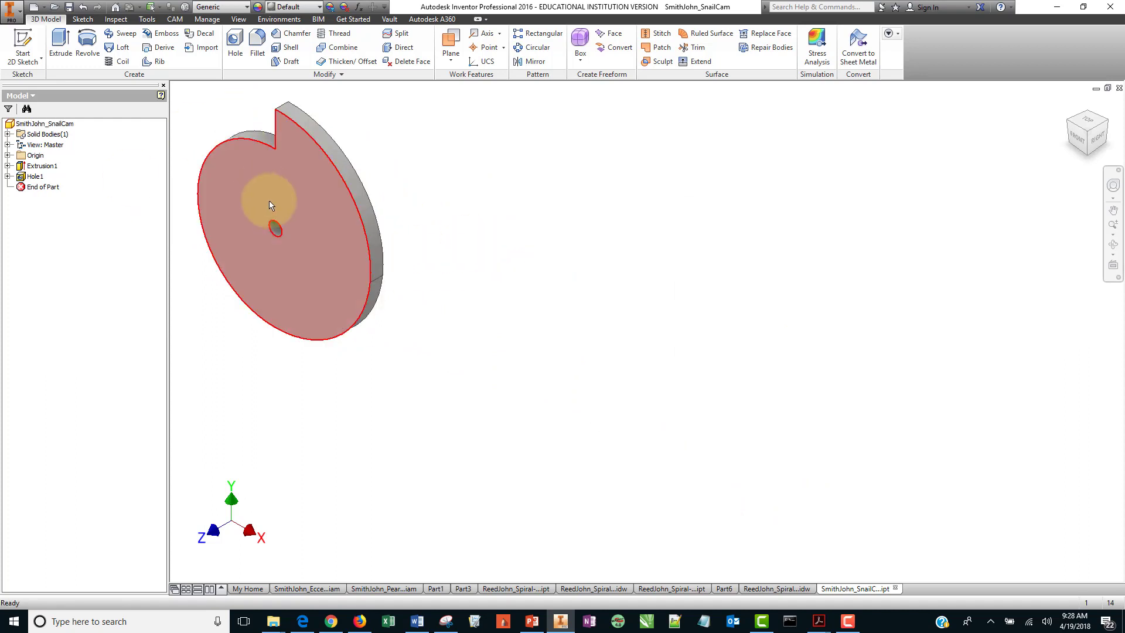
{"action": "left_click", "coordinate": [39, 123]}
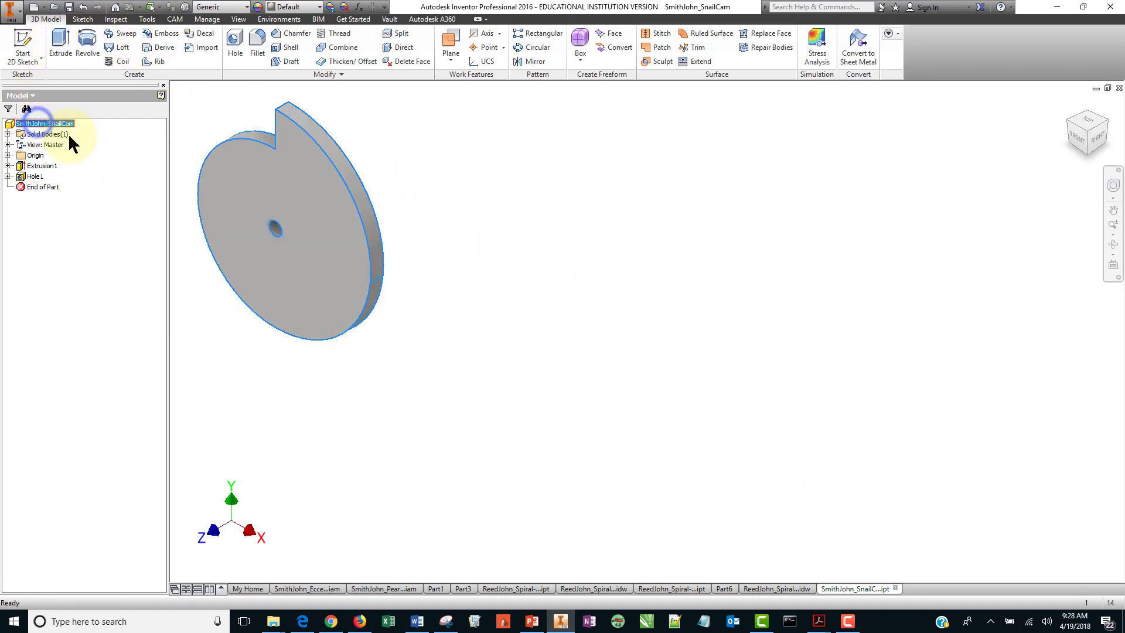
{"action": "right_click", "coordinate": [42, 123]}
{"action": "left_click", "coordinate": [99, 249]}
{"action": "left_click", "coordinate": [829, 170]}
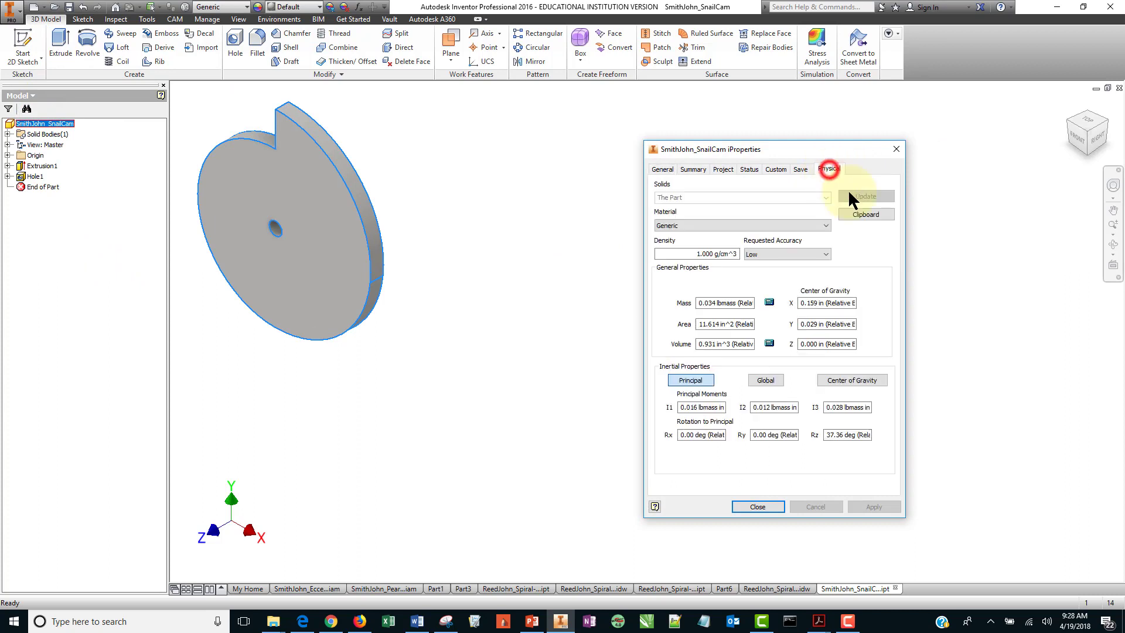
{"action": "left_click_drag", "start_coordinate": [784, 147], "coordinate": [549, 109]}
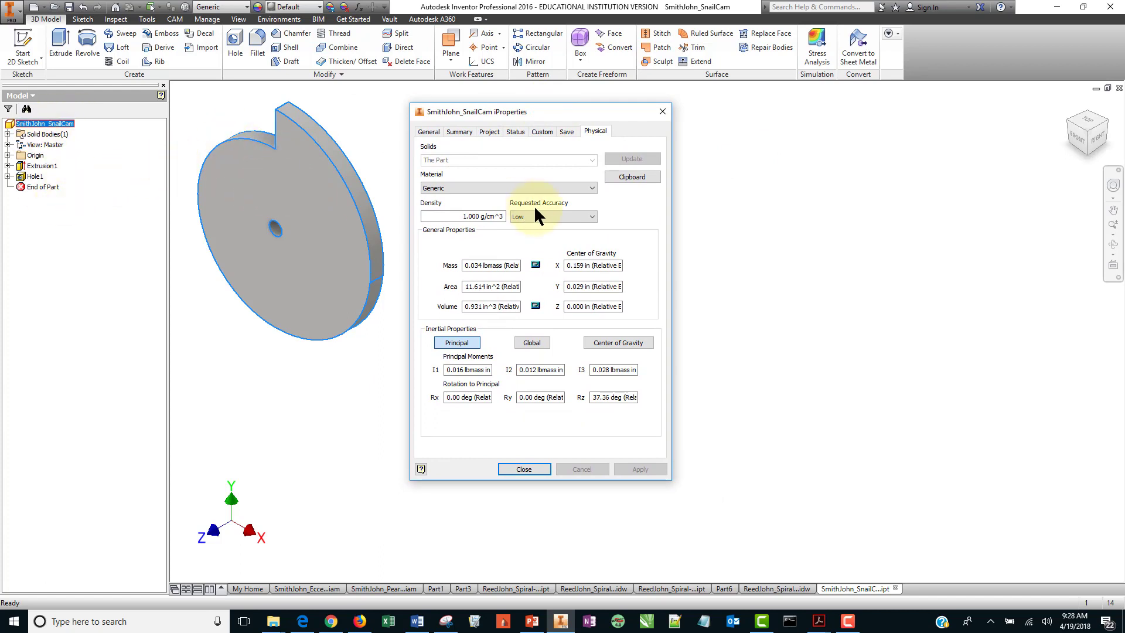
{"action": "left_click", "coordinate": [527, 468]}
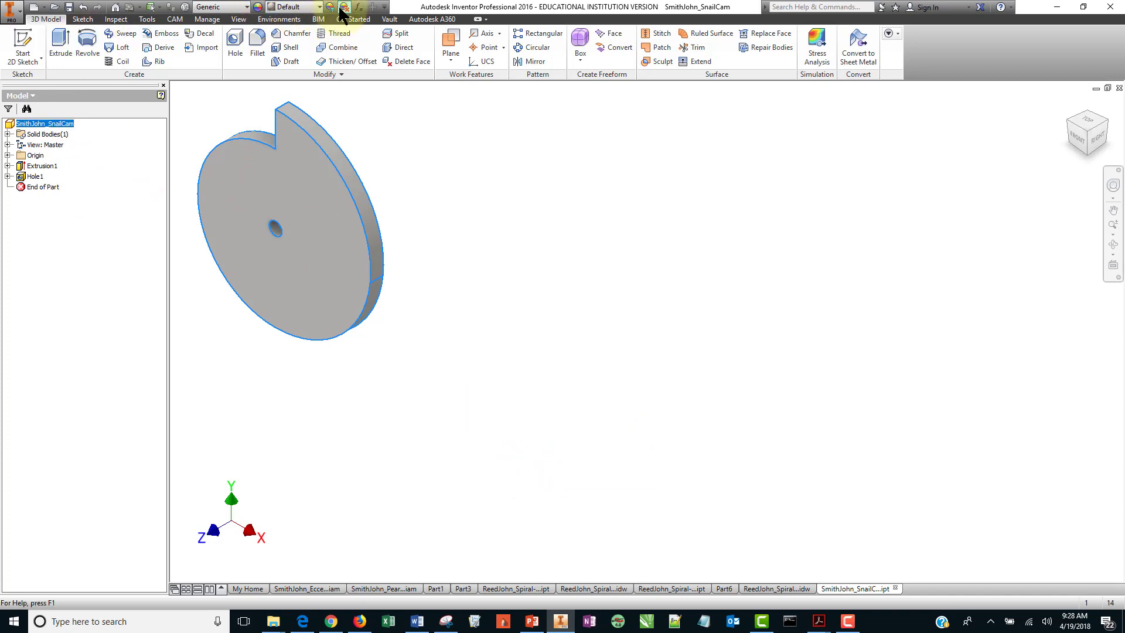
Open the Parameters table and move it below the part.
{"action": "left_click", "coordinate": [358, 6]}
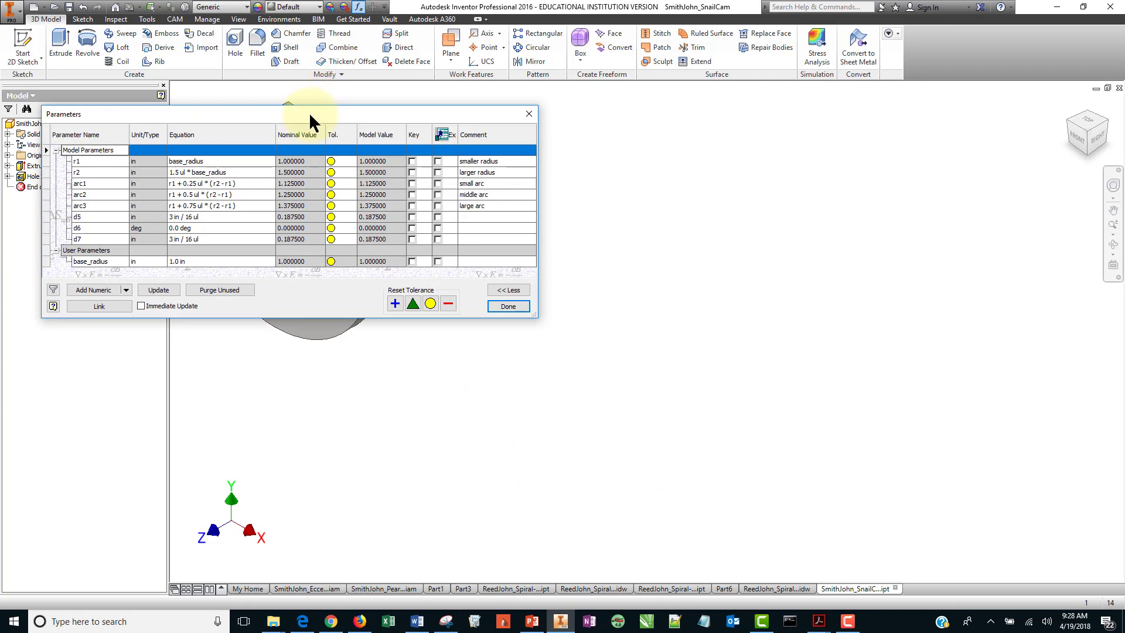
{"action": "left_click_drag", "start_coordinate": [309, 113], "coordinate": [296, 295]}
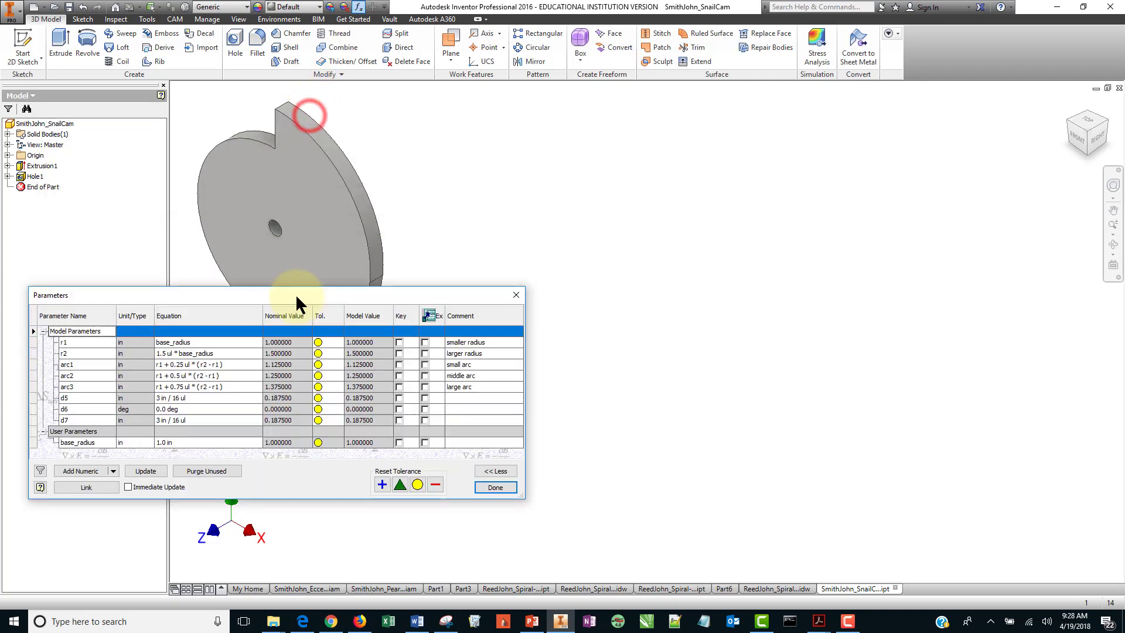
Read the image file naming instructions in the assignment document.
{"action": "left_click", "coordinate": [417, 620]}
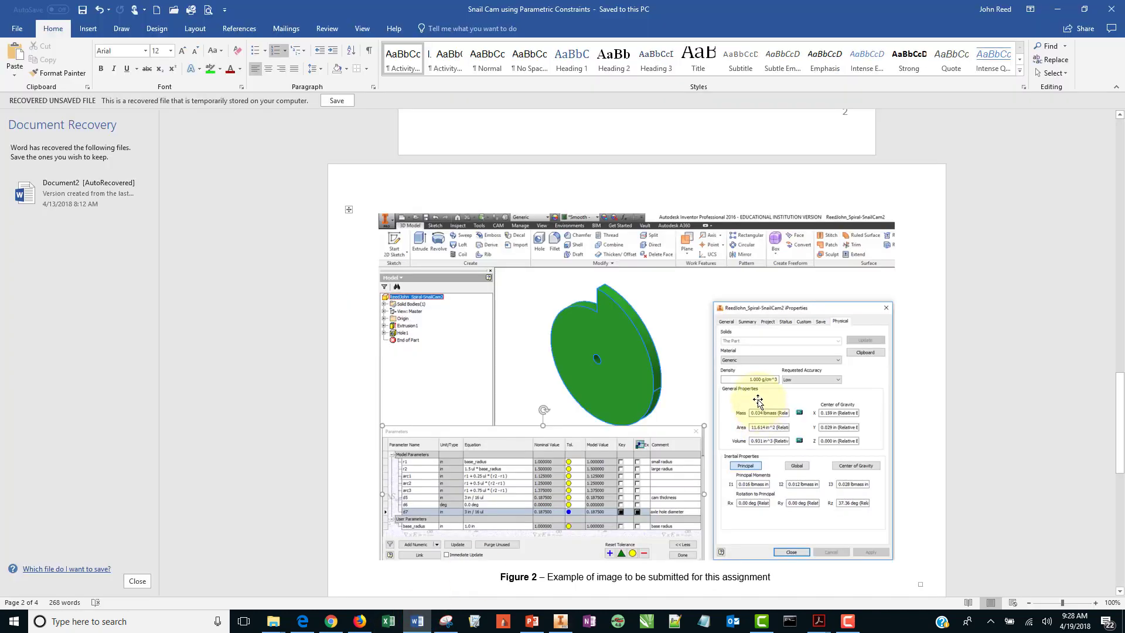
{"action": "scroll", "coordinate": [757, 401], "scroll_direction": "up", "scroll_amount": 10}
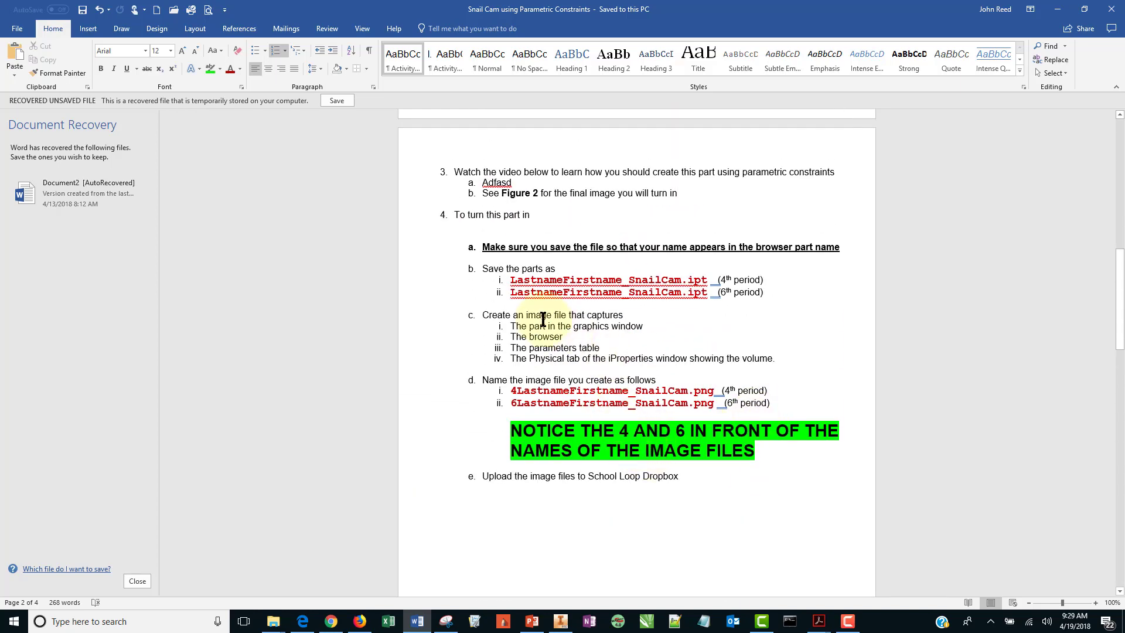
{"action": "left_click_drag", "start_coordinate": [512, 391], "coordinate": [712, 390]}
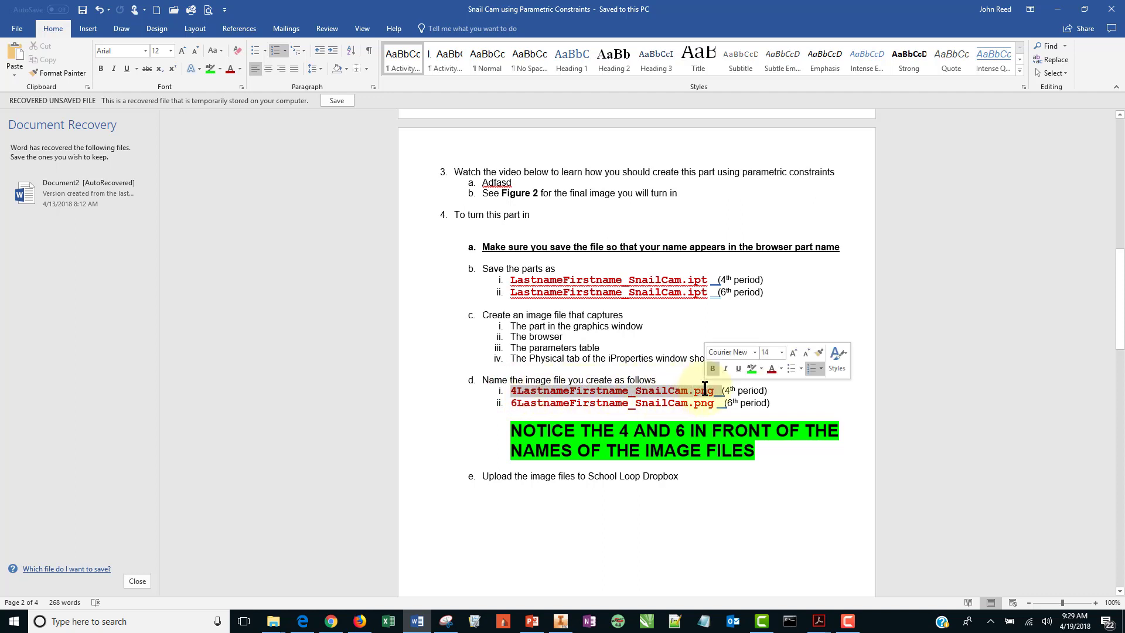
{"action": "left_click", "coordinate": [515, 391]}
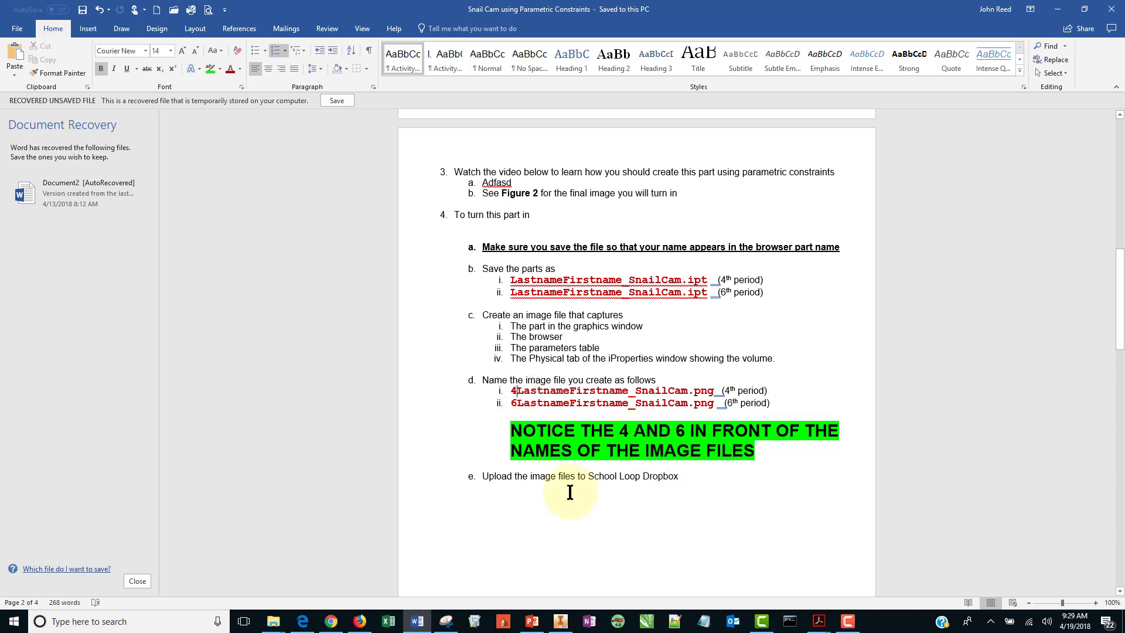
{"action": "scroll", "coordinate": [569, 502], "scroll_direction": "down", "scroll_amount": 10}
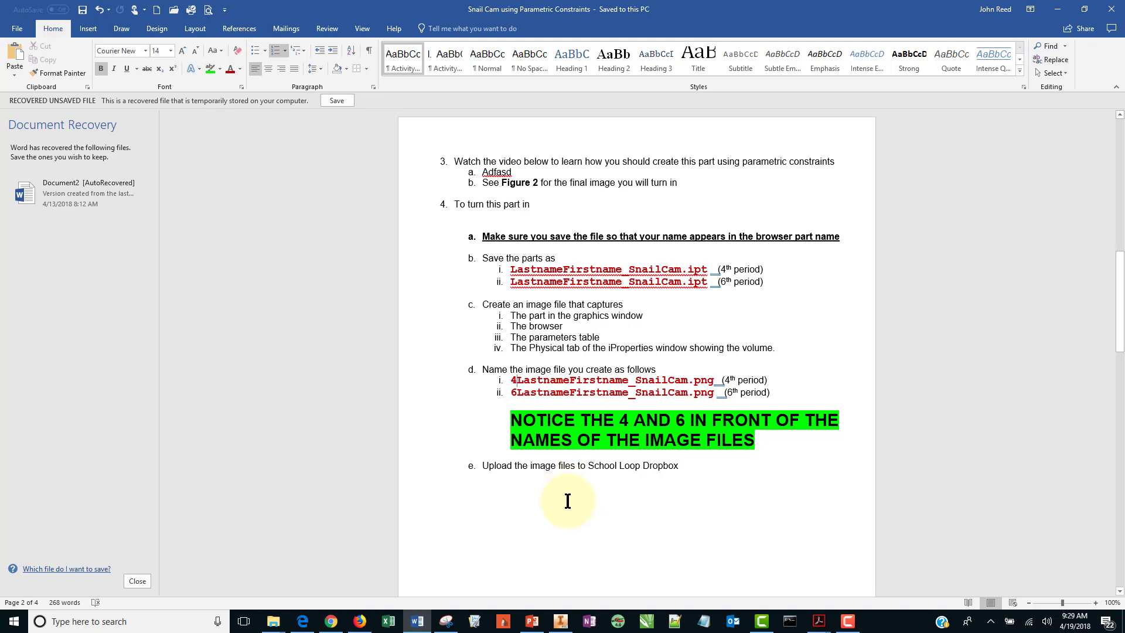
{"action": "scroll", "coordinate": [596, 494], "scroll_direction": "up", "scroll_amount": 20}
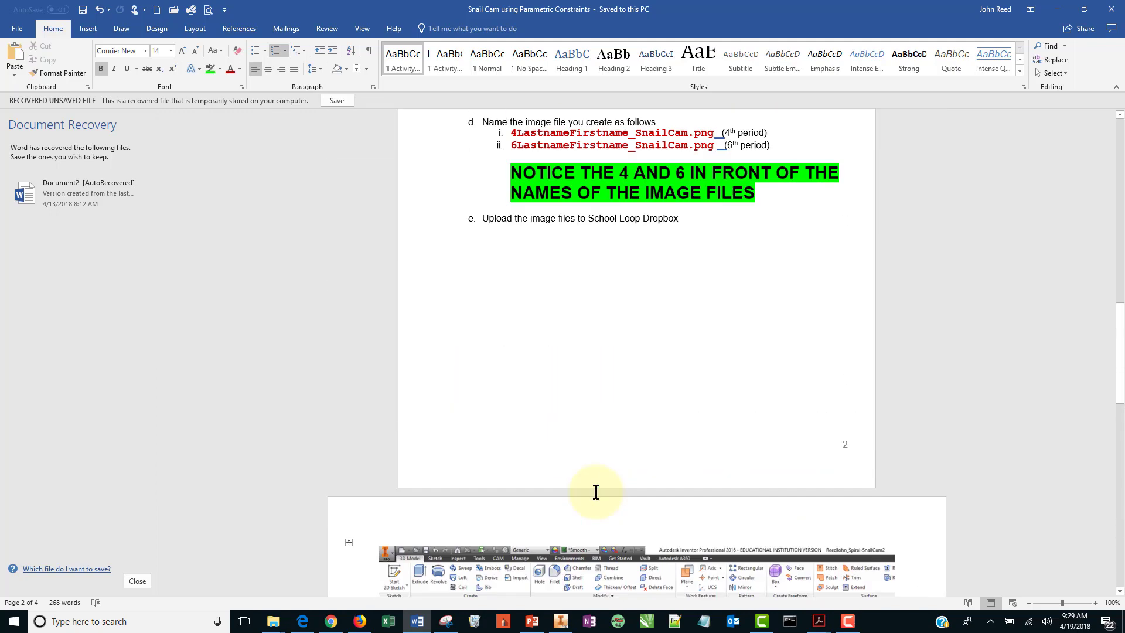
{"action": "scroll", "coordinate": [597, 493], "scroll_direction": "up", "scroll_amount": 1}
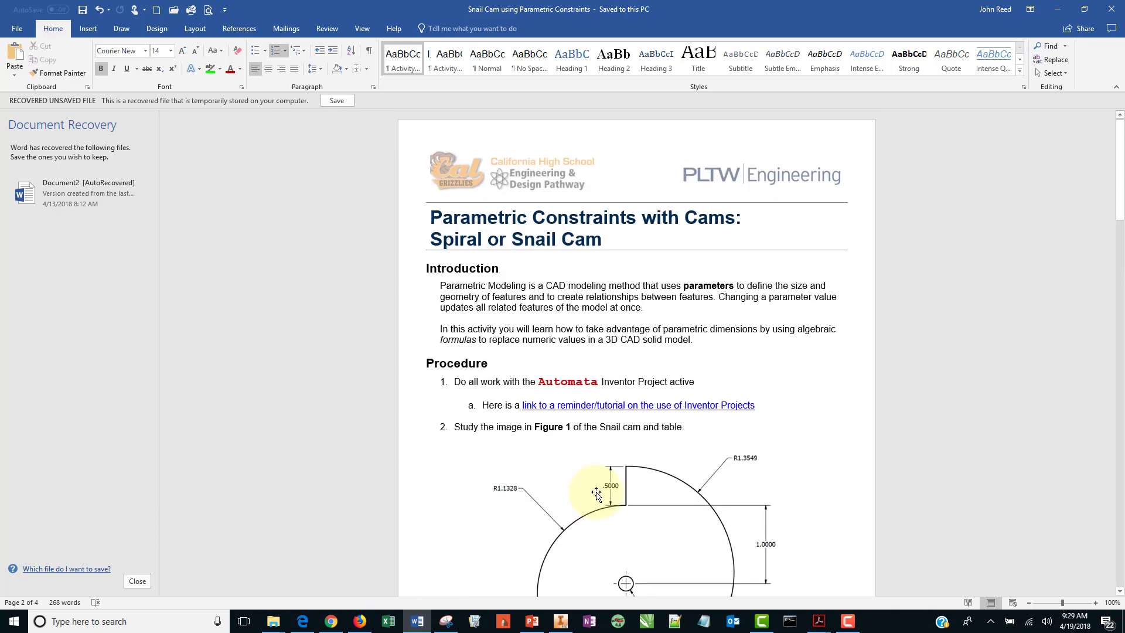